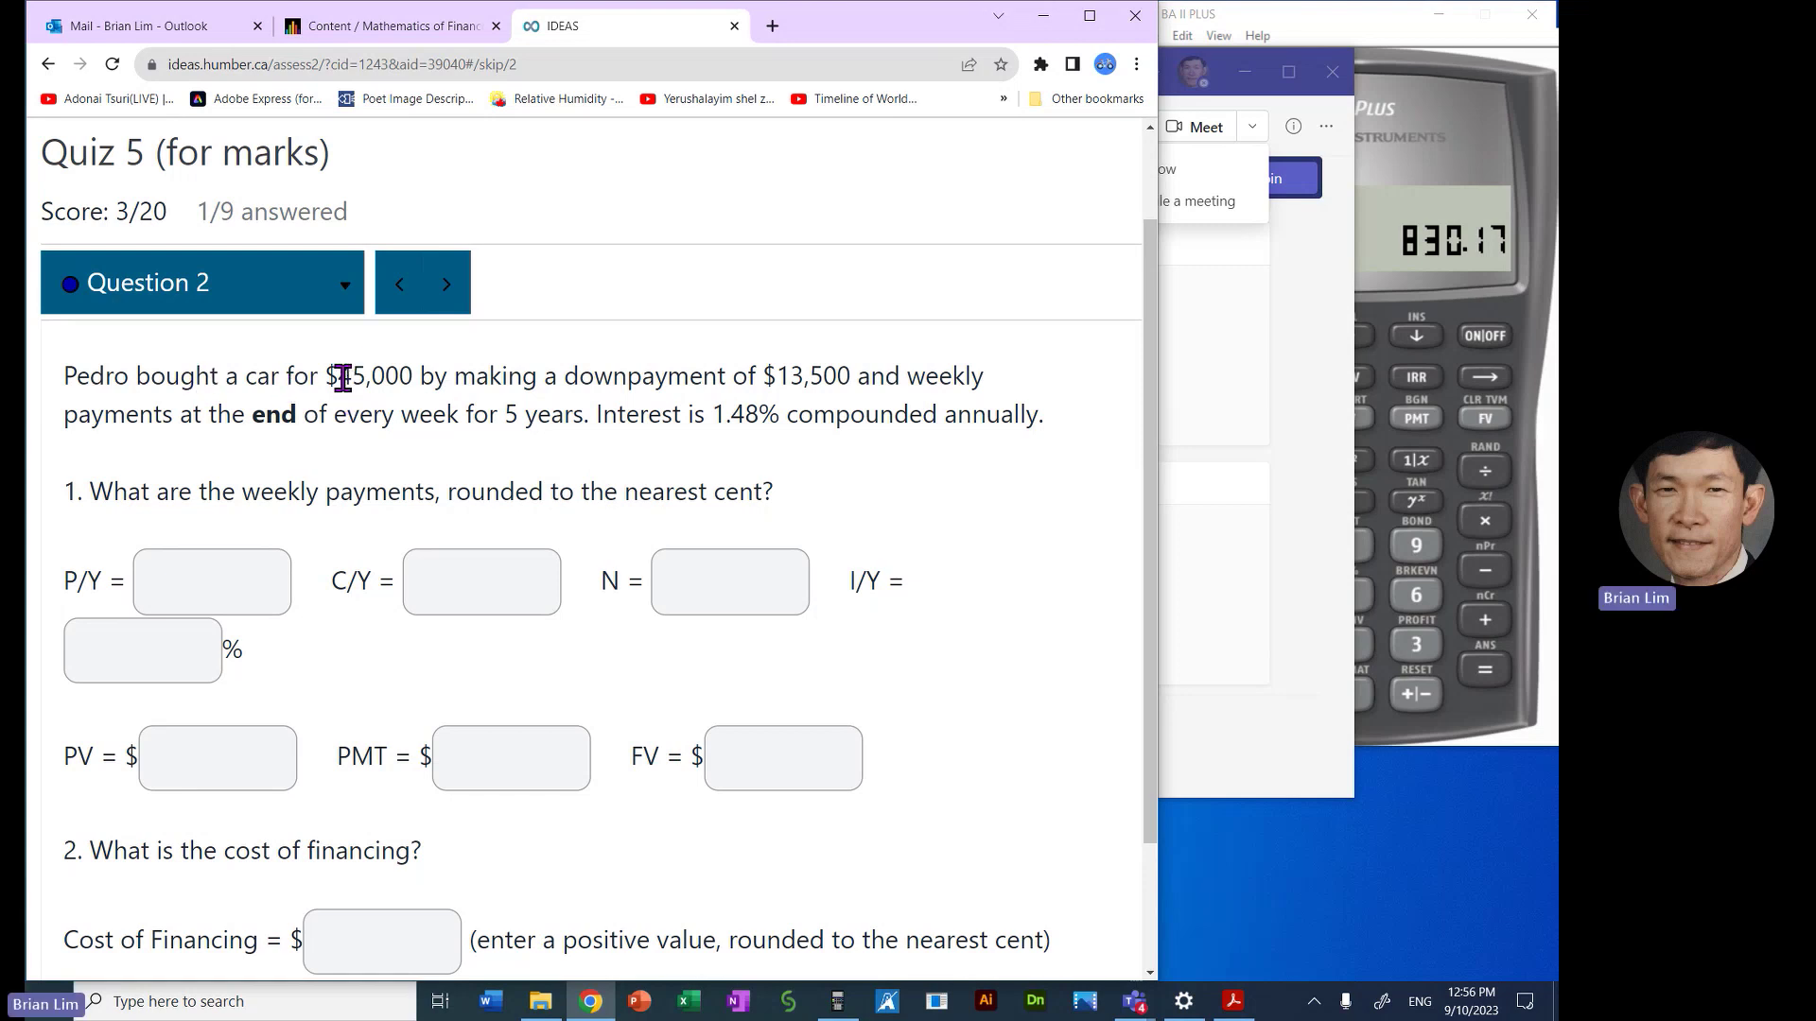
Step: Highlight the $45,000 car price, the $13,500 downpayment and the weekly-payments question
drag(342, 378, 419, 378)
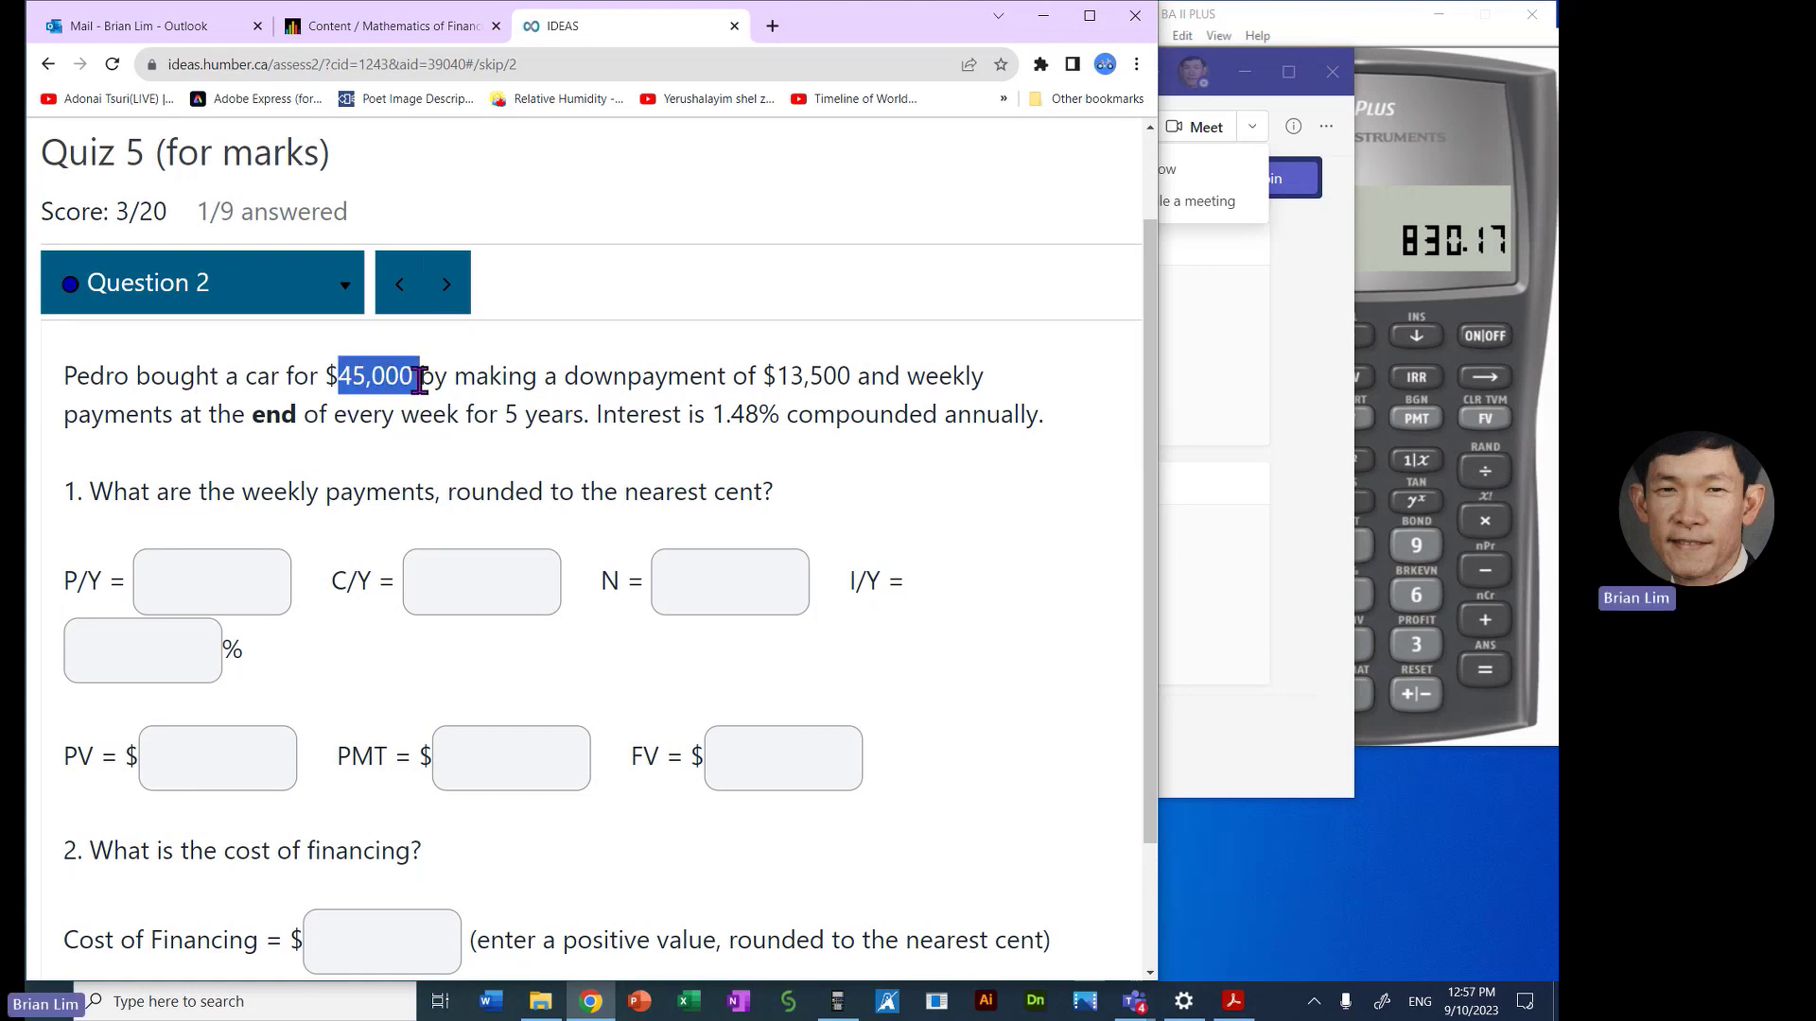
click(502, 369)
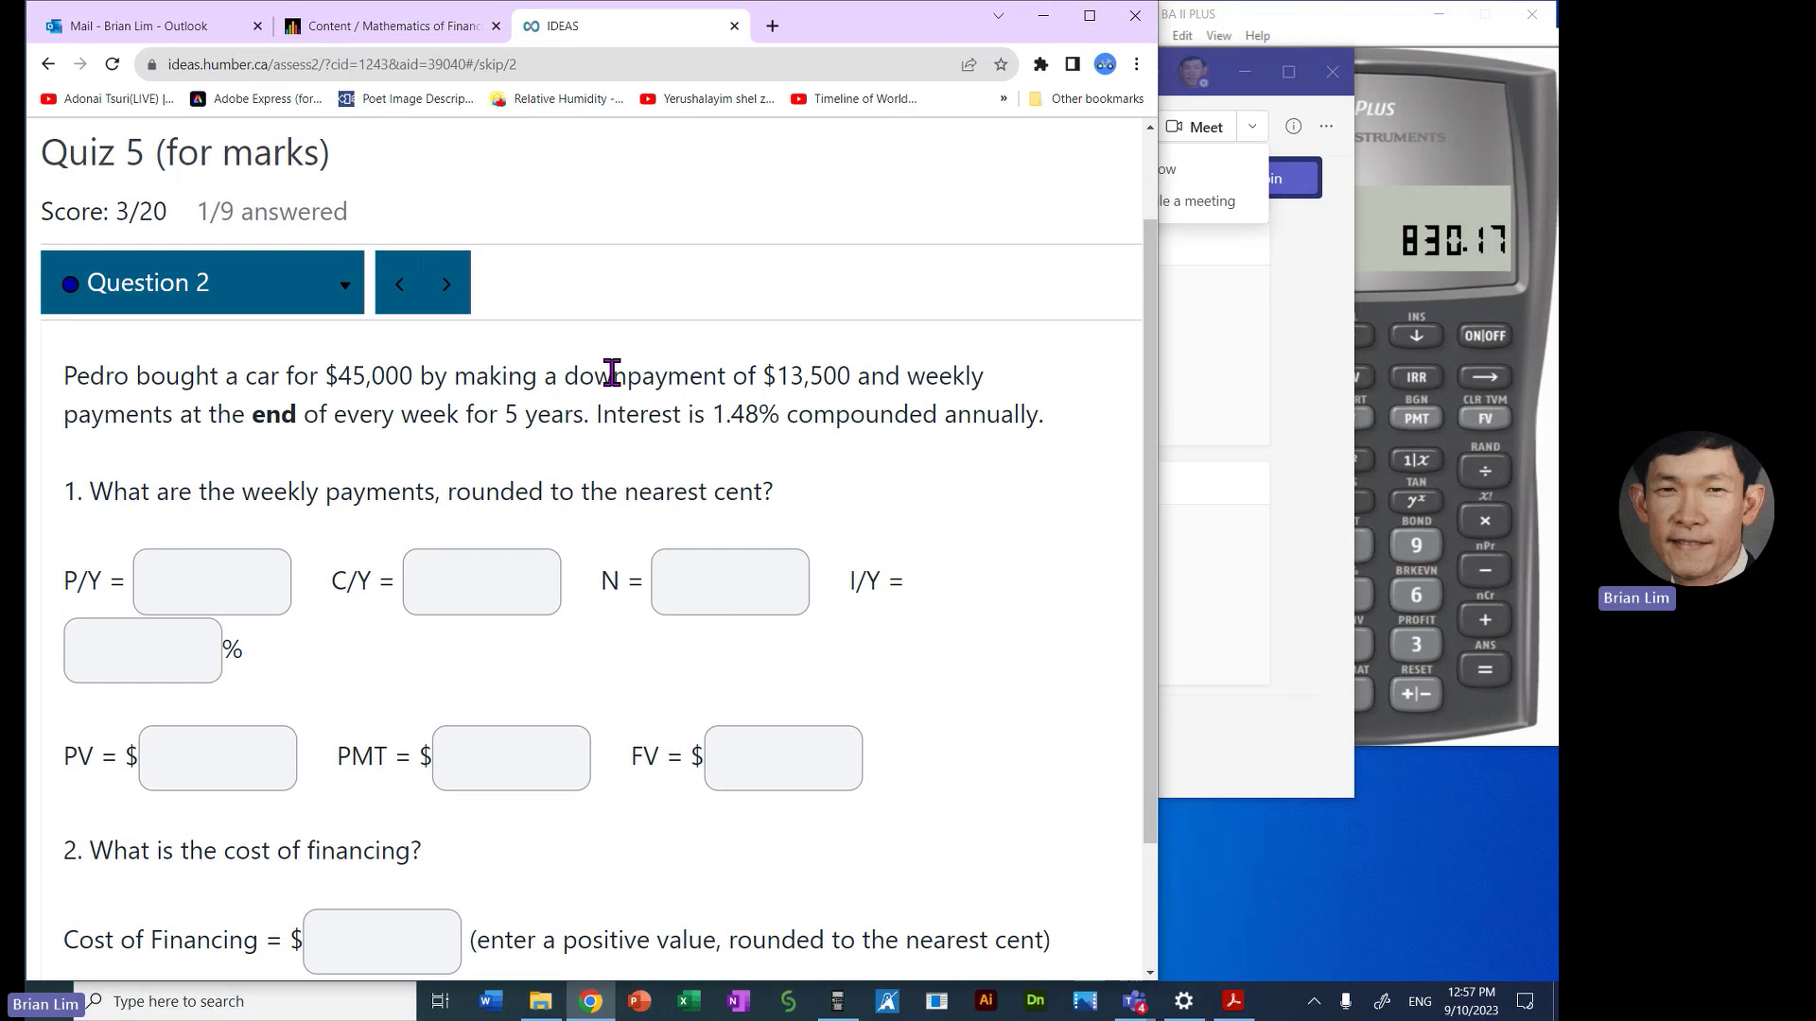
drag(573, 375, 1048, 418)
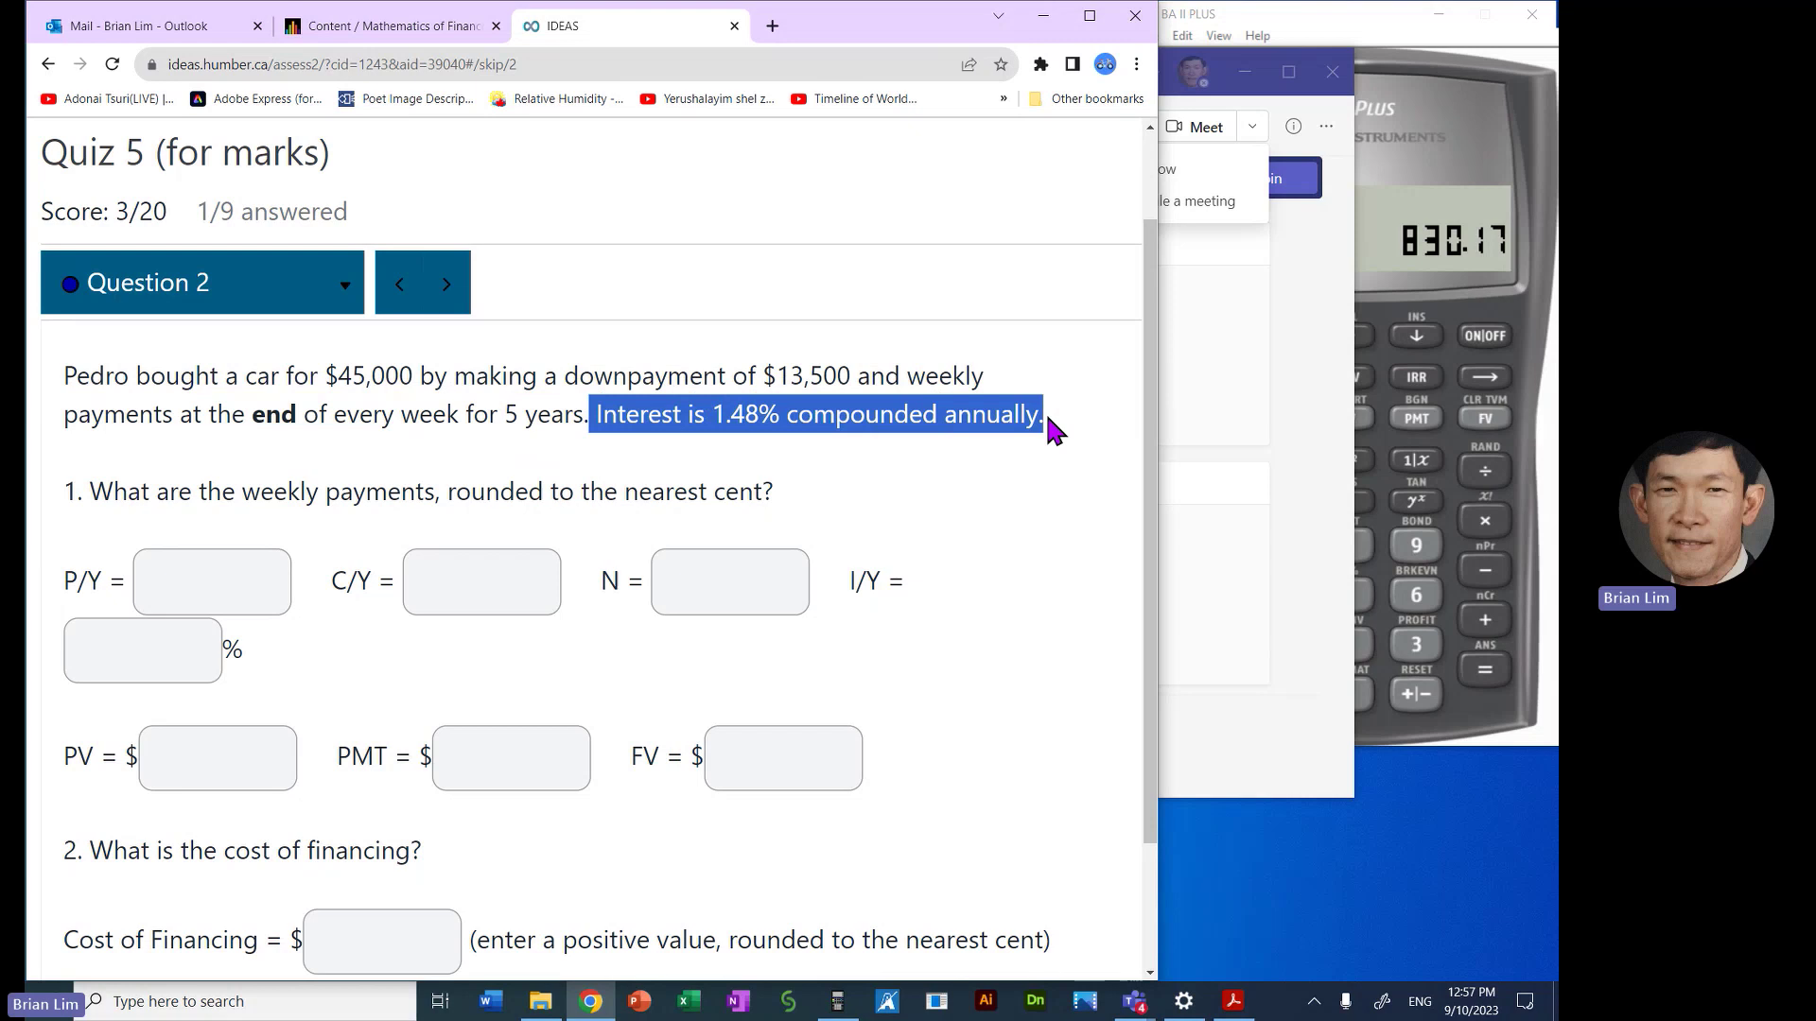
drag(90, 493, 766, 475)
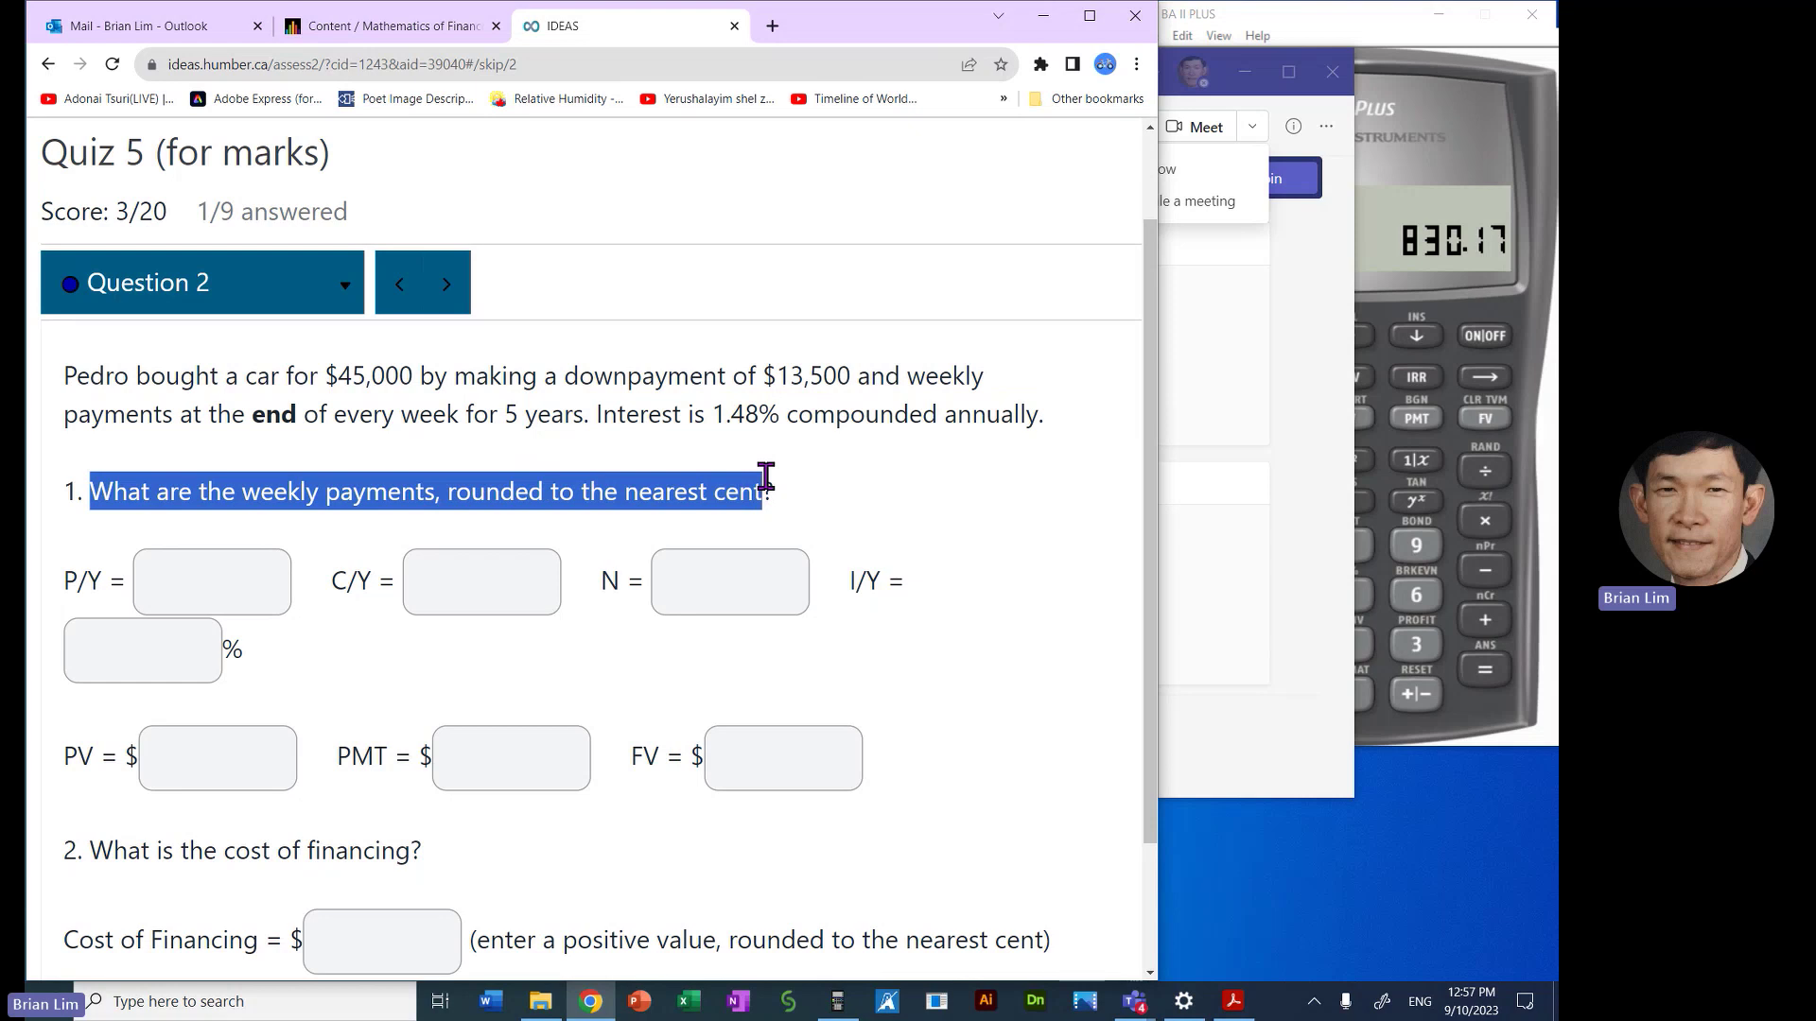
Step: Enter CPT as the PMT answer and 52 as P/Y for weekly payments
click(542, 756)
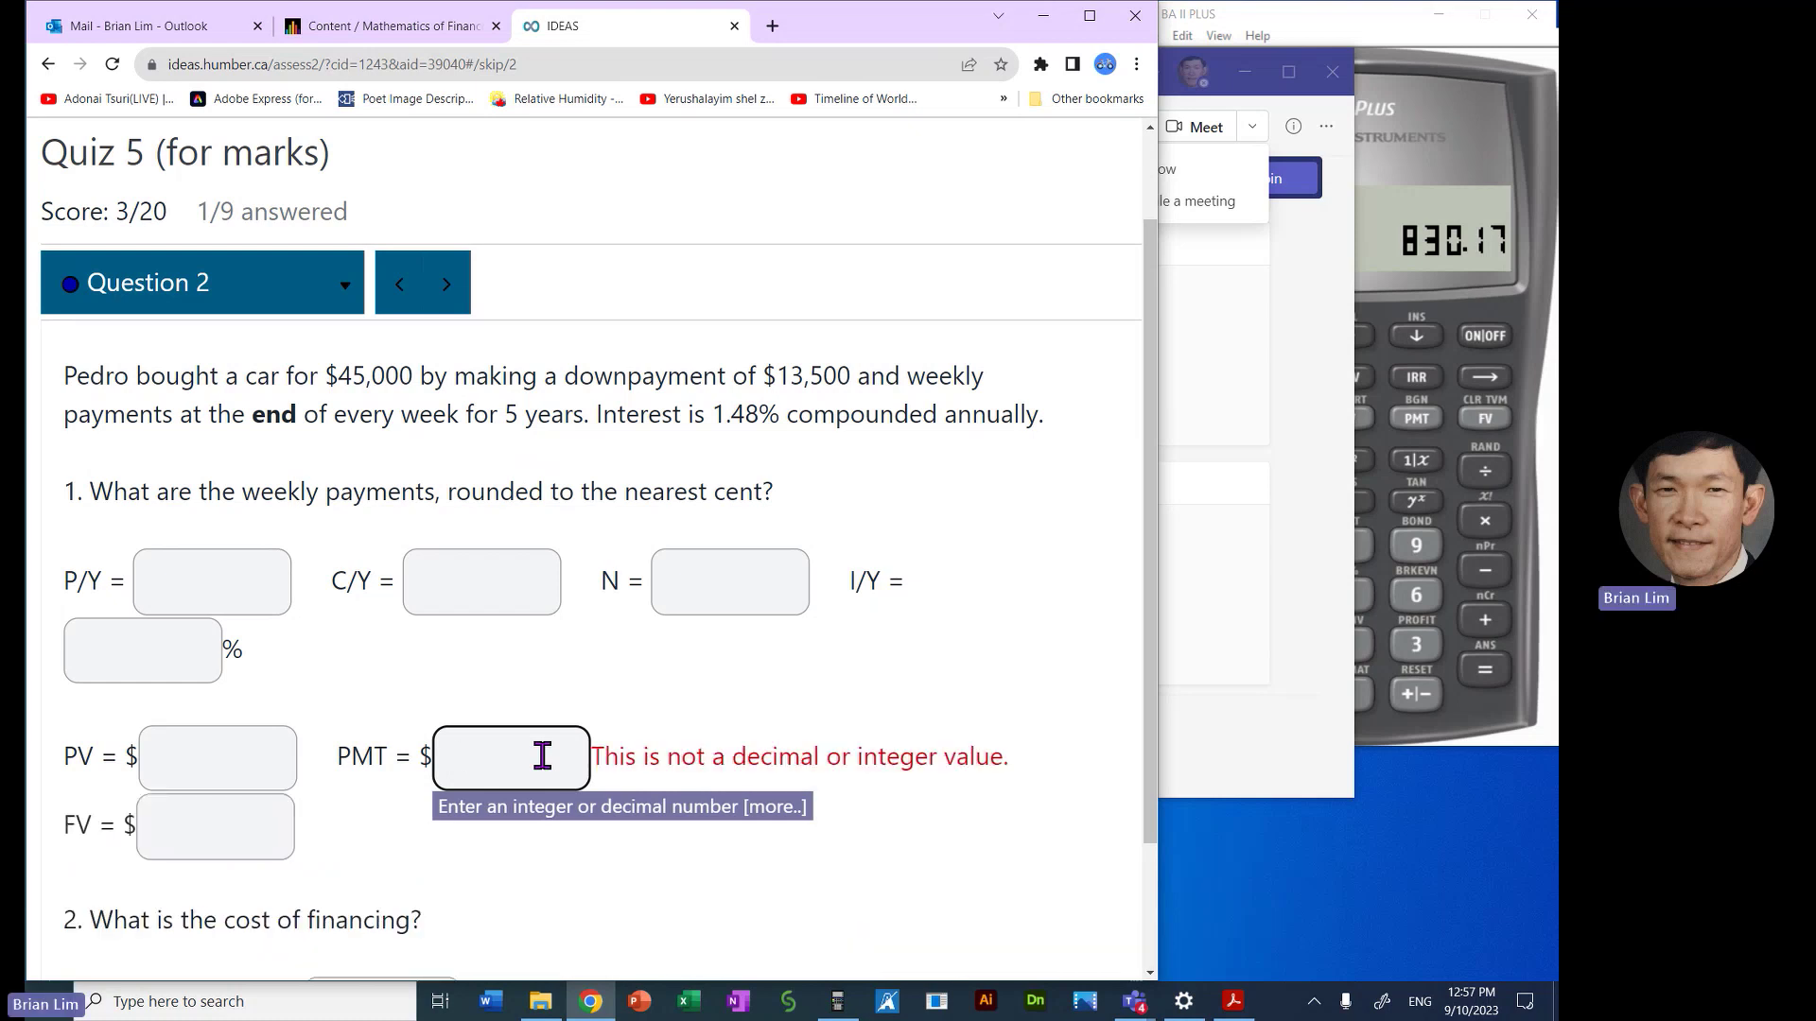
text(CPT)
click(238, 570)
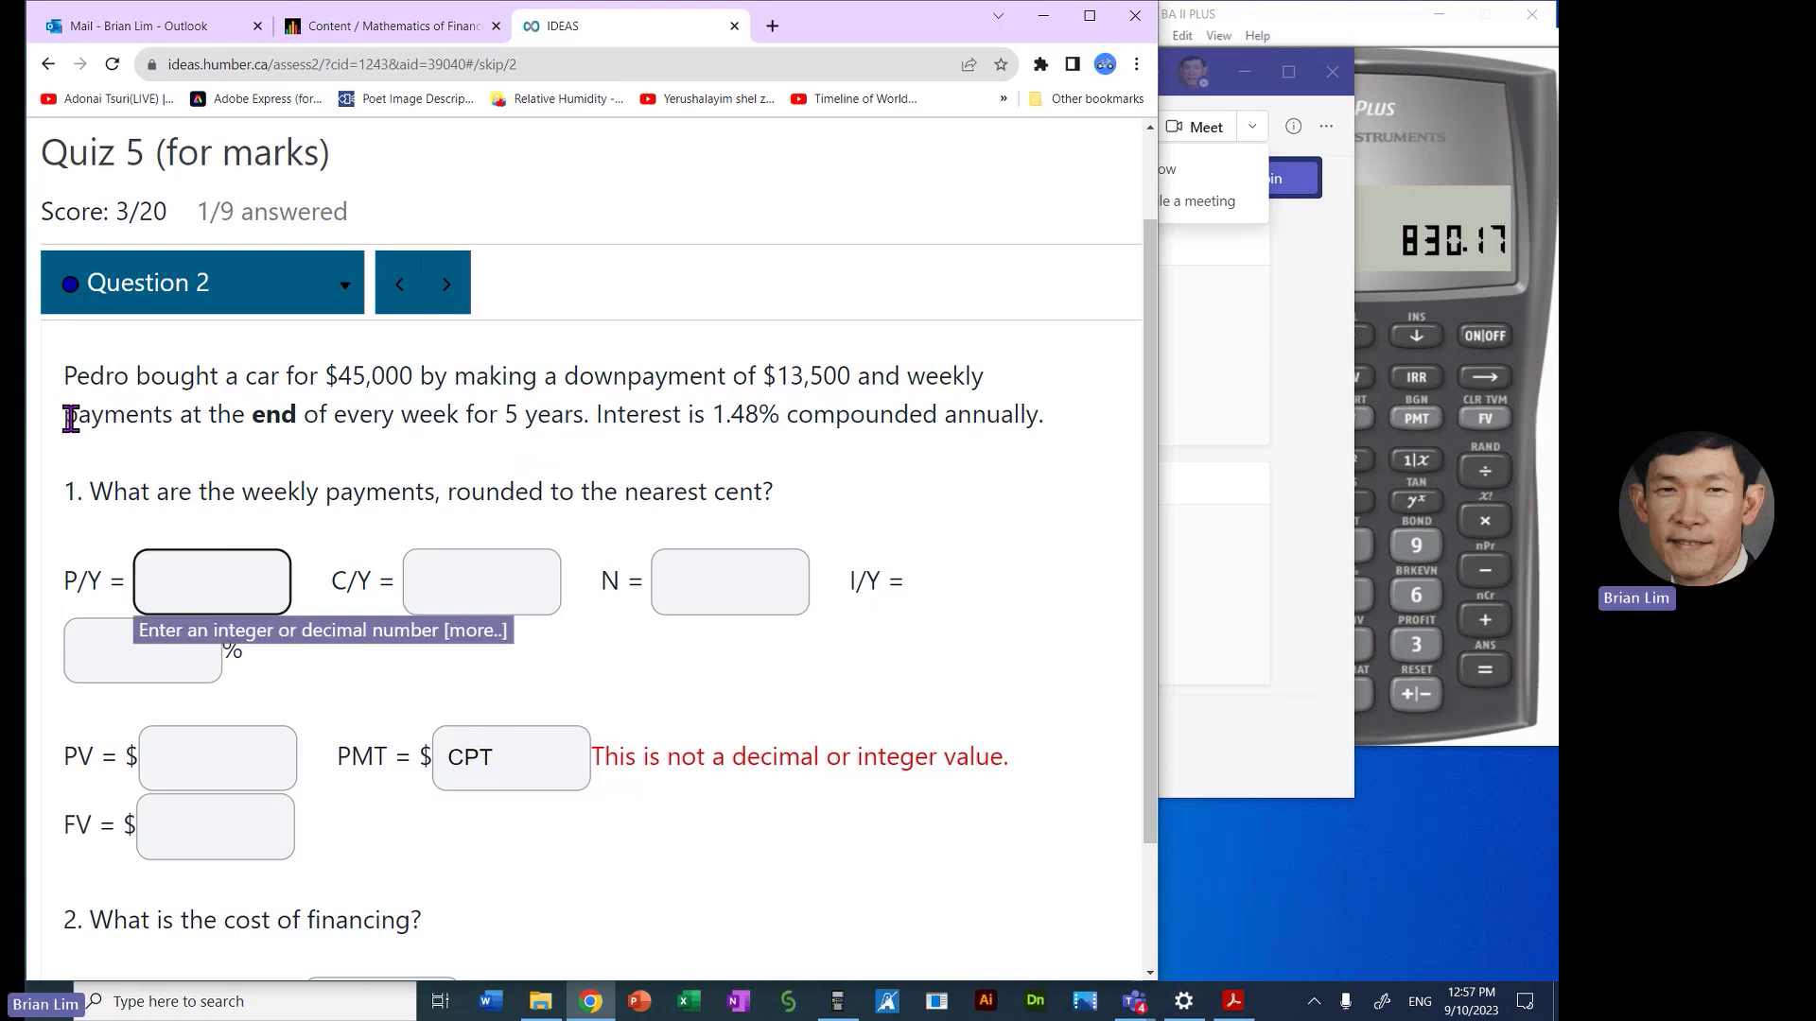
drag(69, 418, 461, 424)
click(260, 565)
click(788, 408)
Step: Enter C/Y as 1 for annual compounding and I/Y as 1.48
drag(788, 409, 1052, 439)
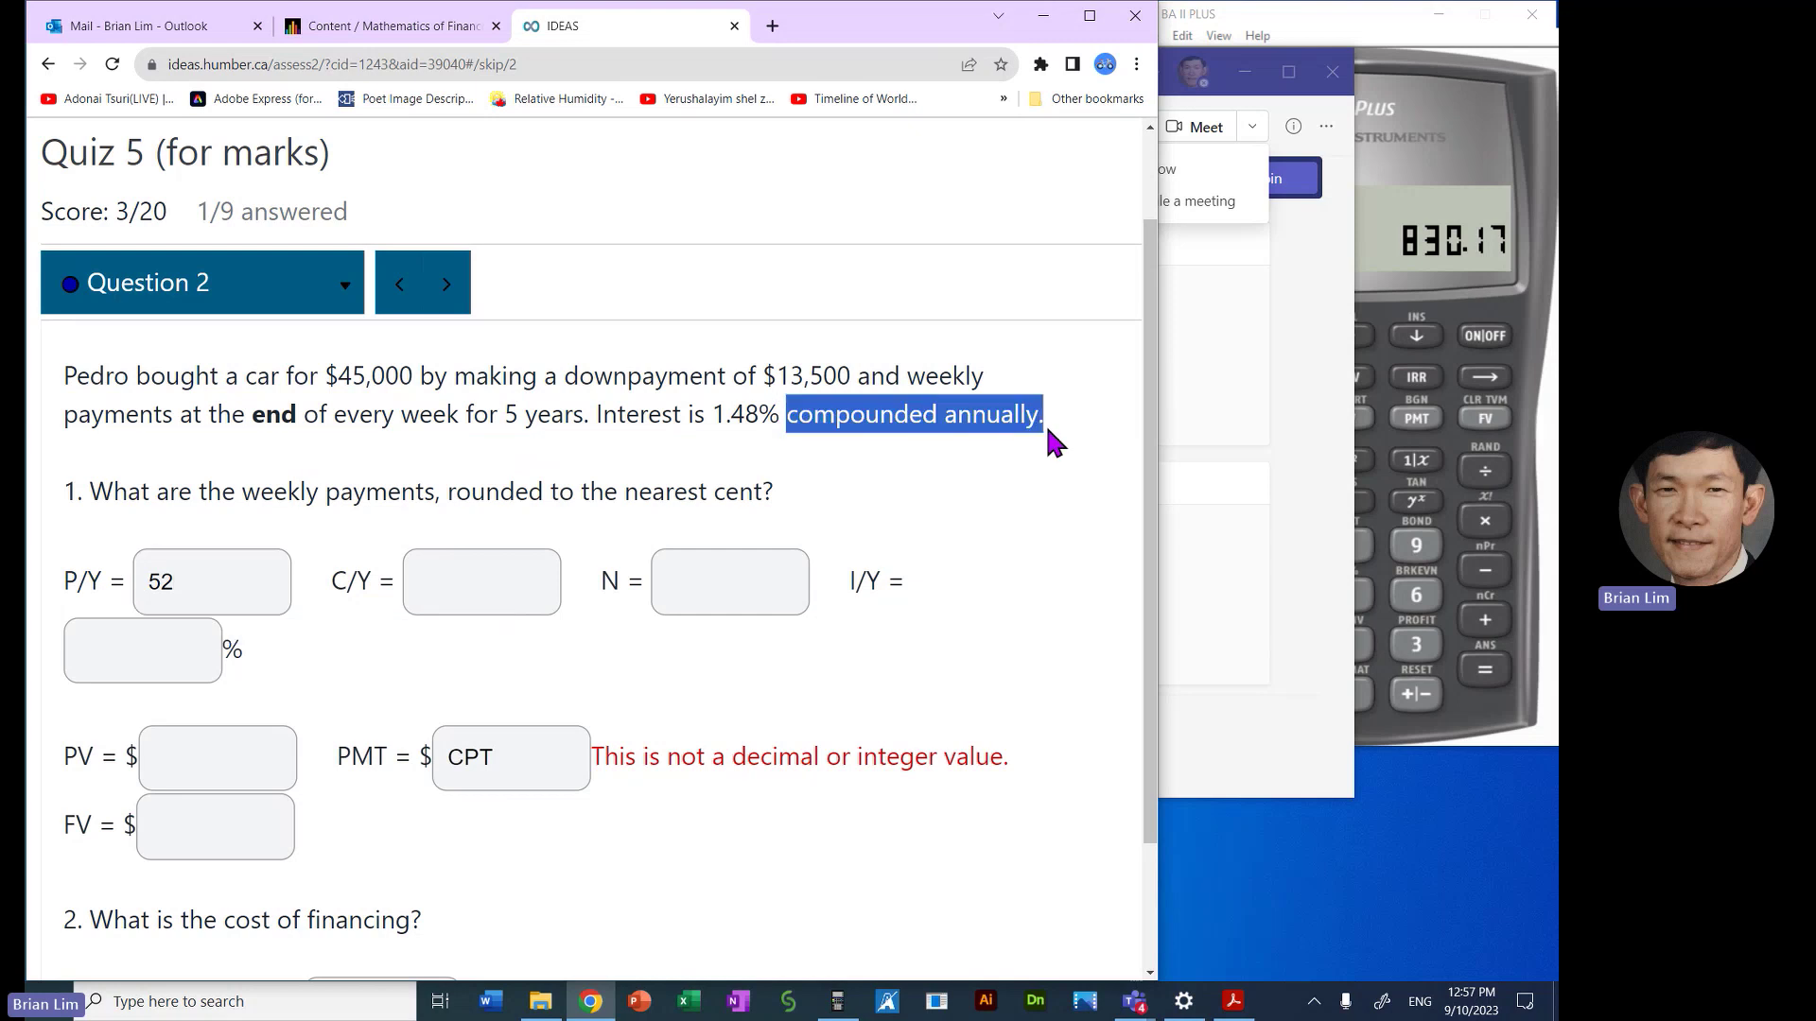
click(501, 567)
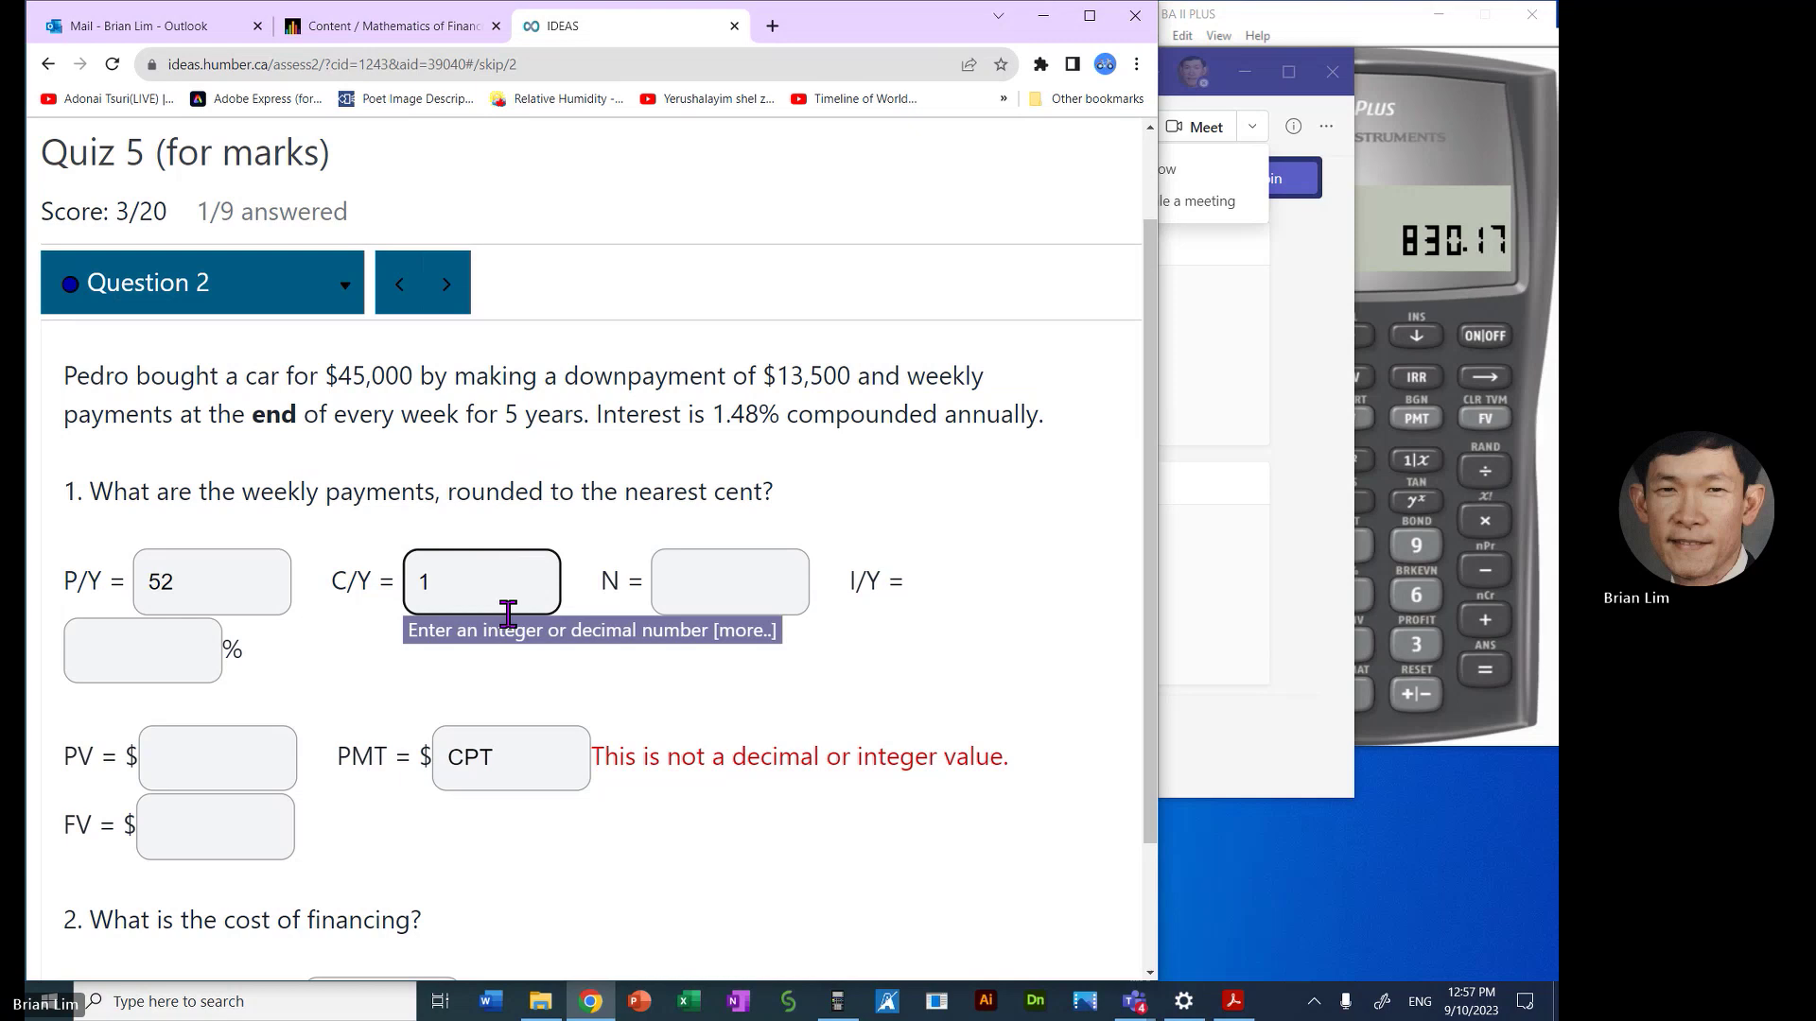
text(1)
click(197, 650)
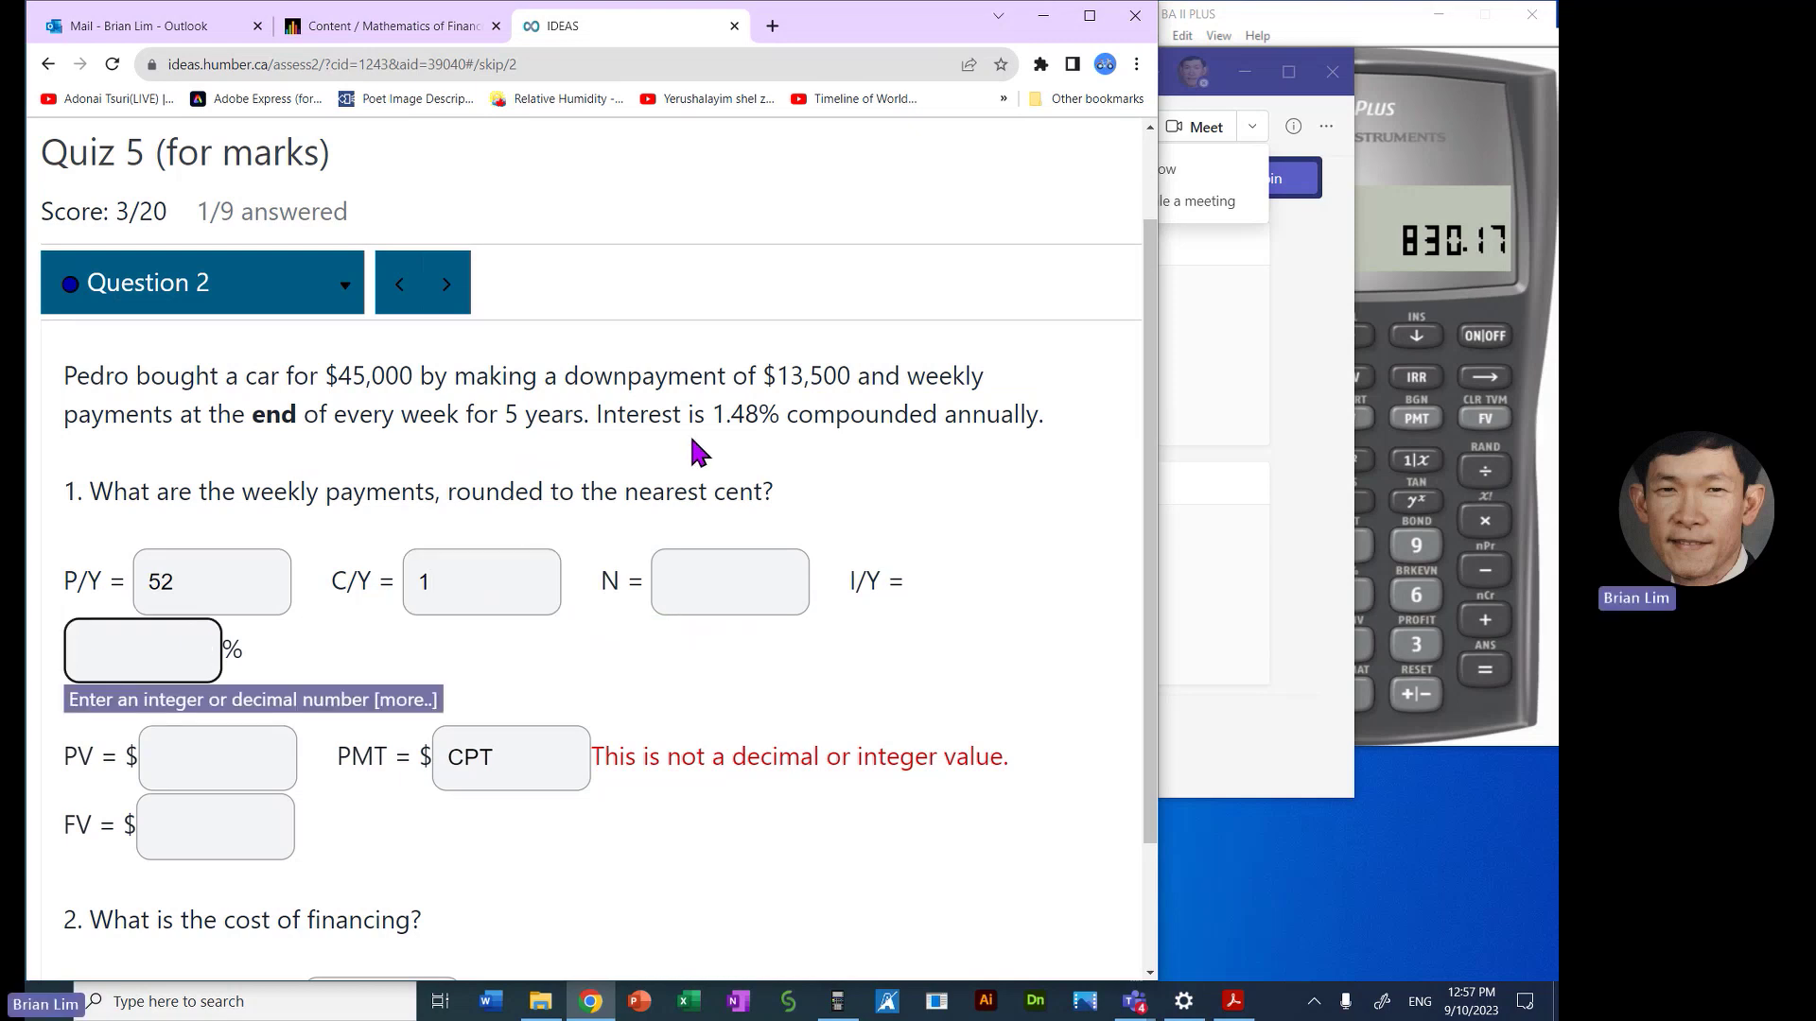
drag(711, 416, 758, 416)
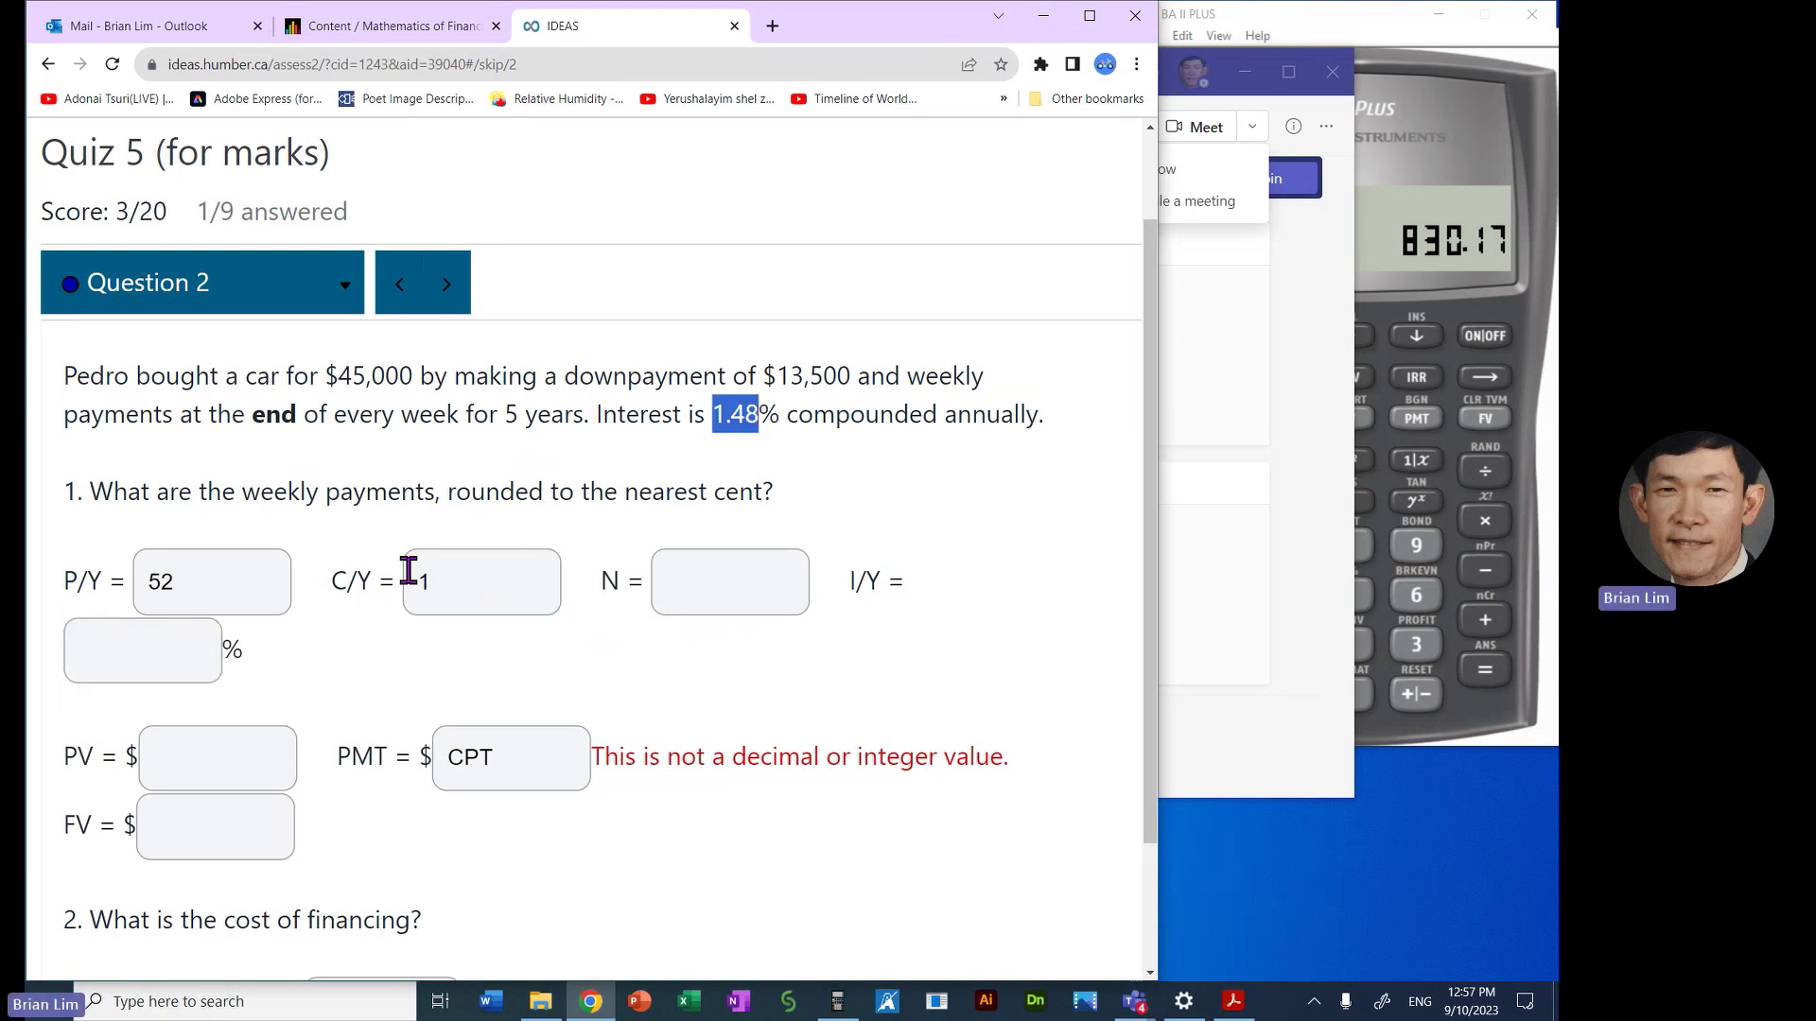
click(179, 652)
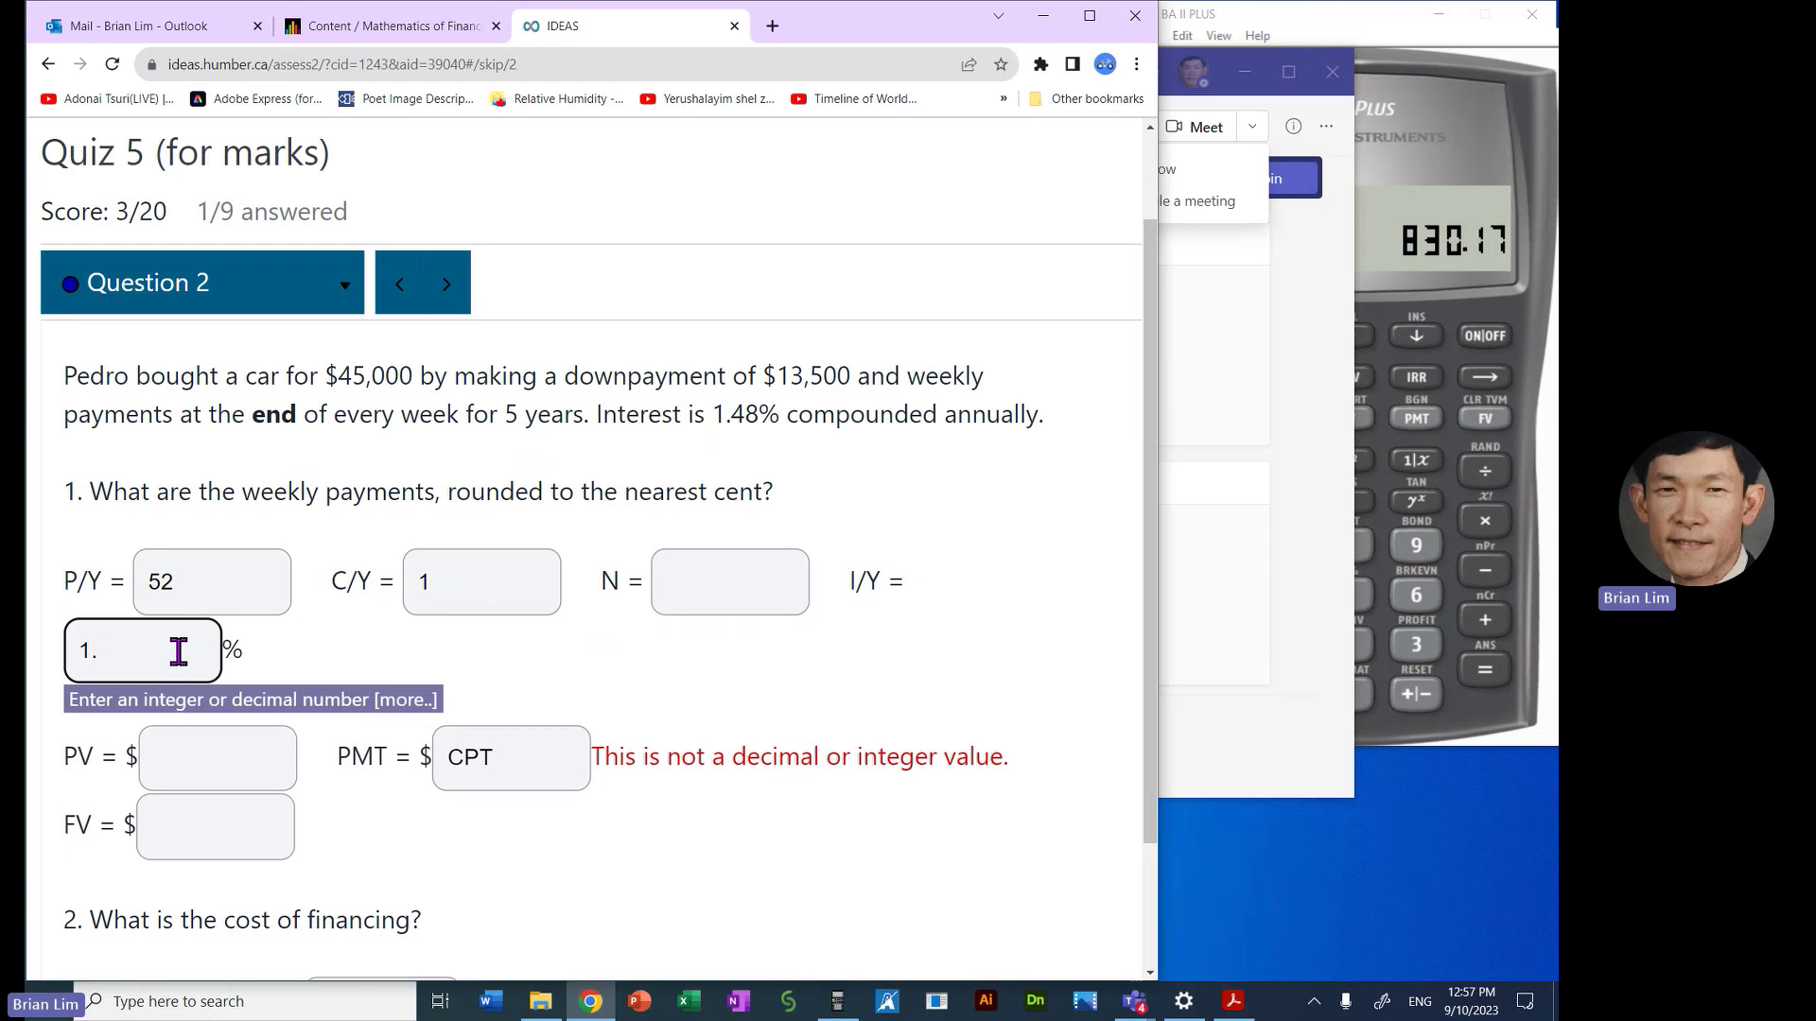
text(1.48)
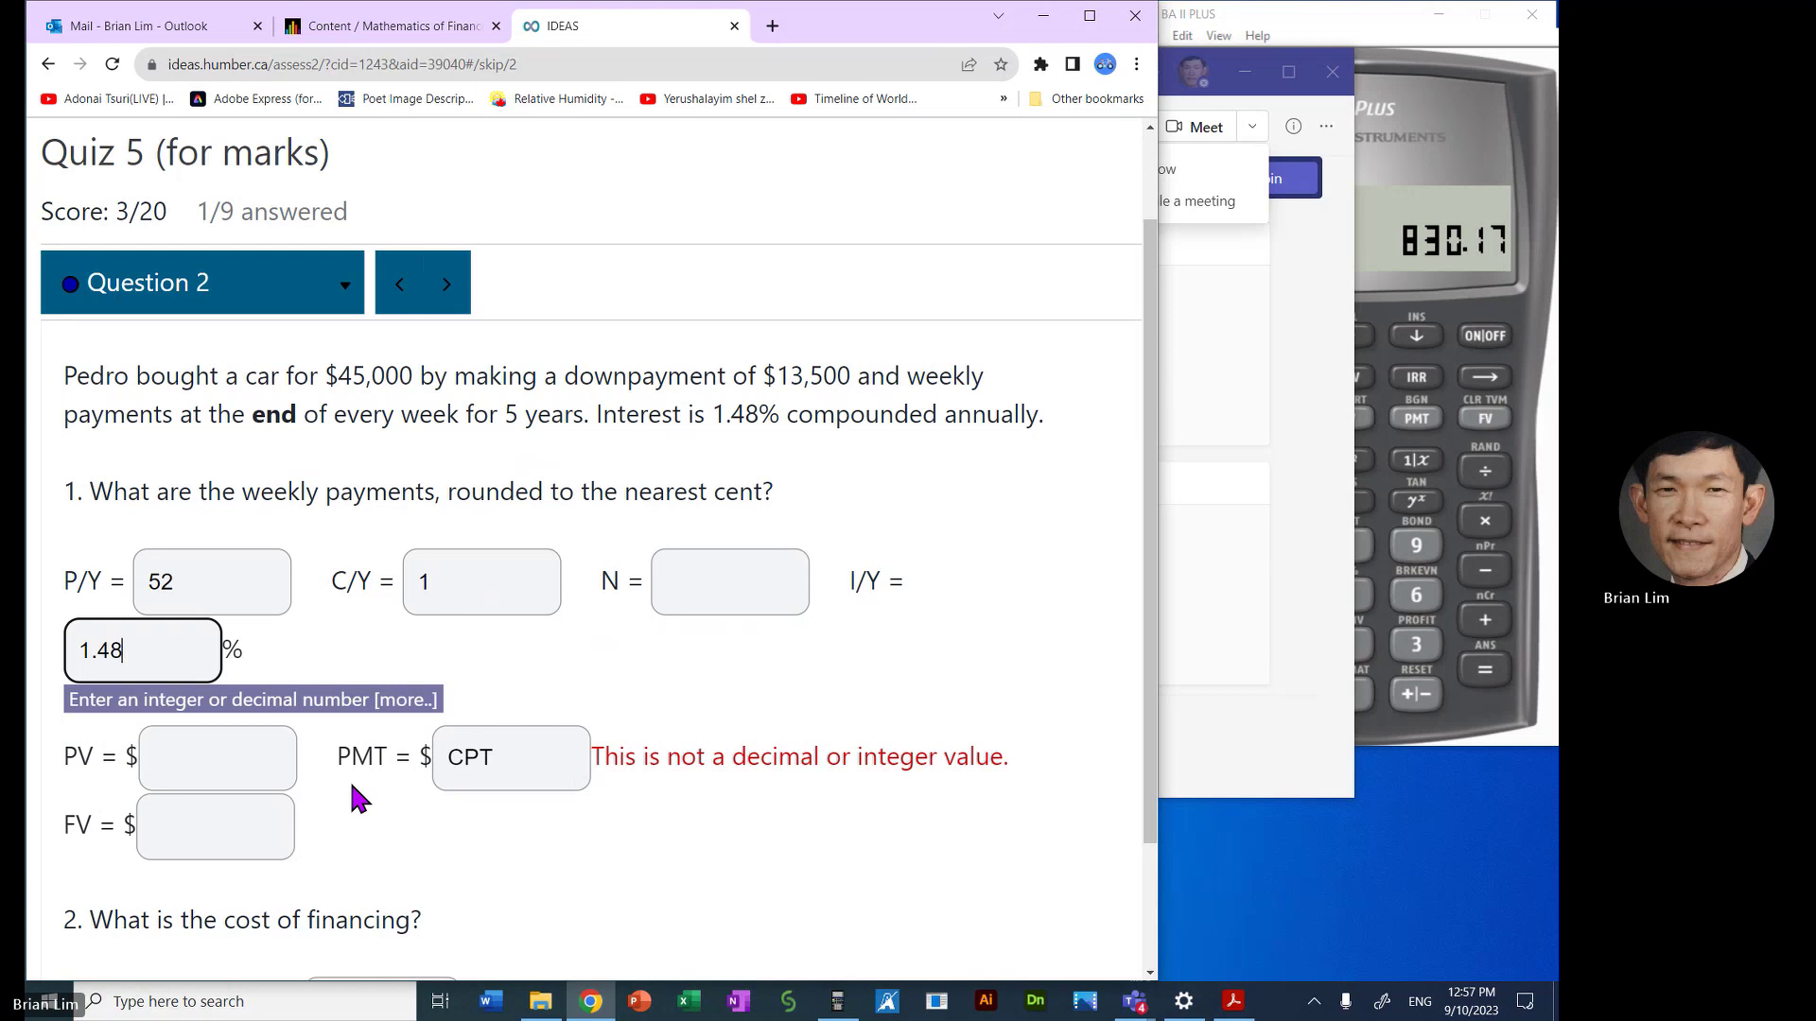
click(218, 757)
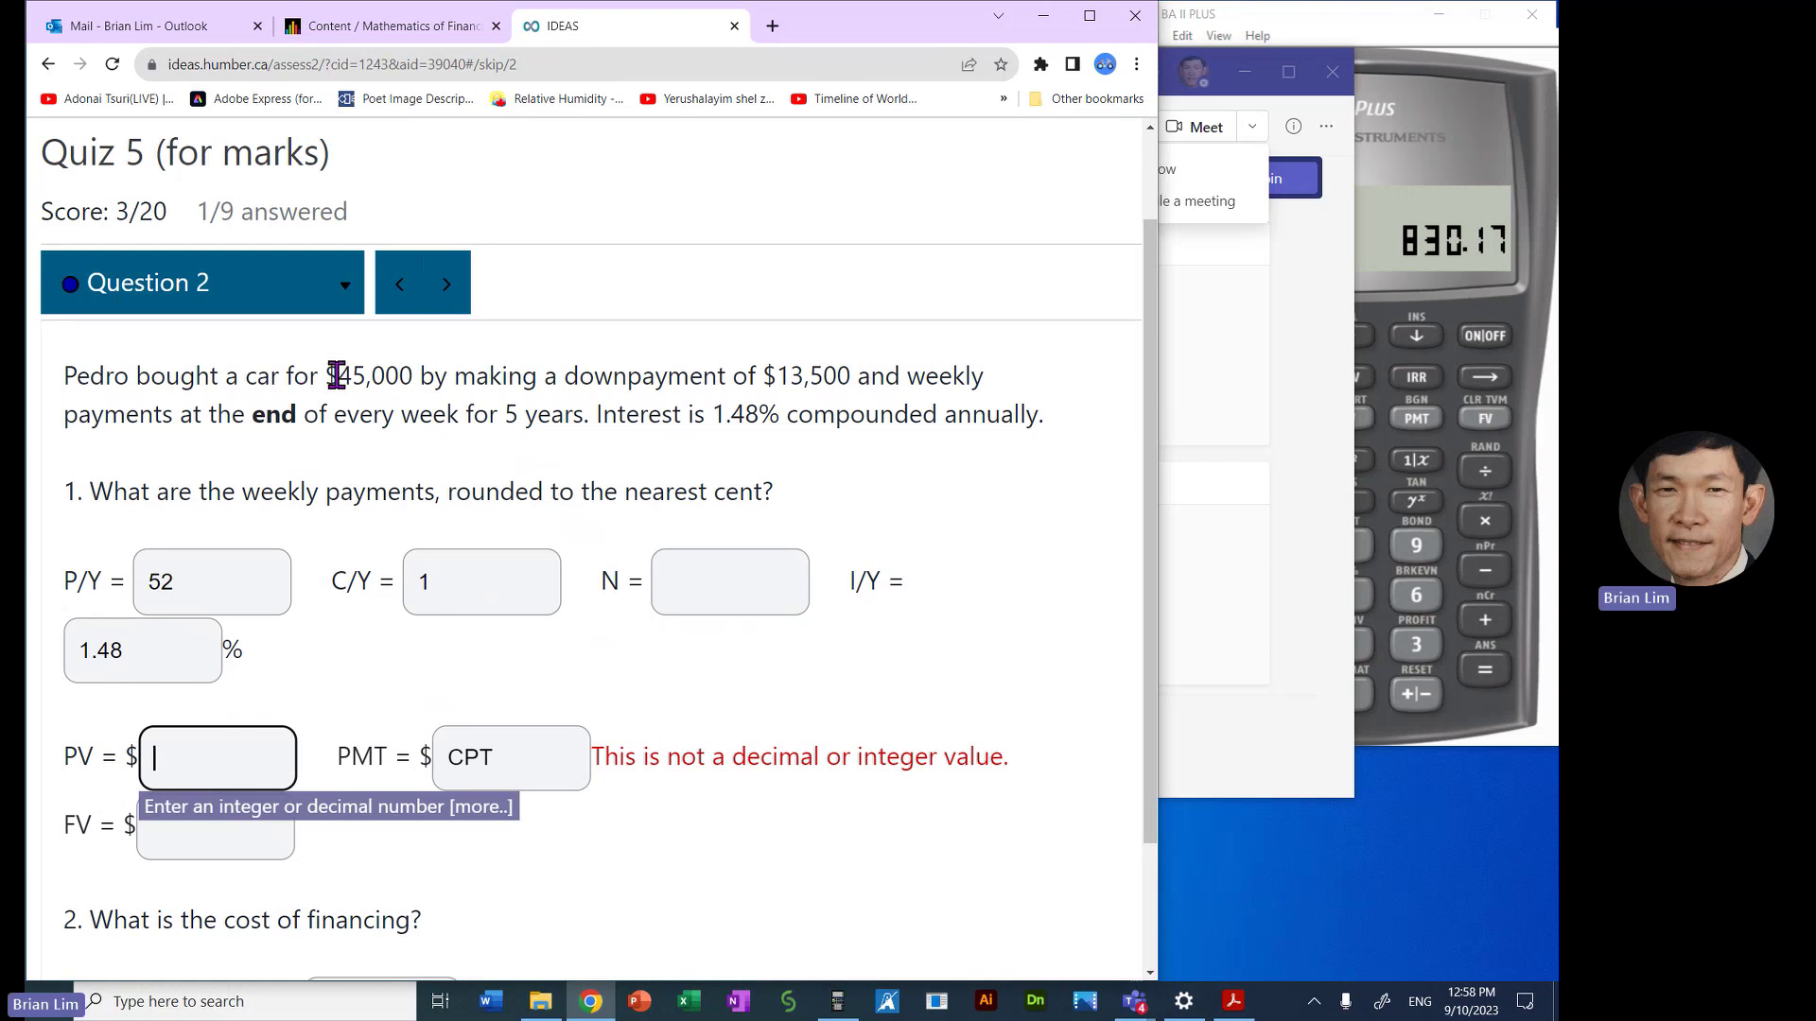
Step: Clear the BA II Plus and key in the 45,000 car price
drag(336, 376, 848, 388)
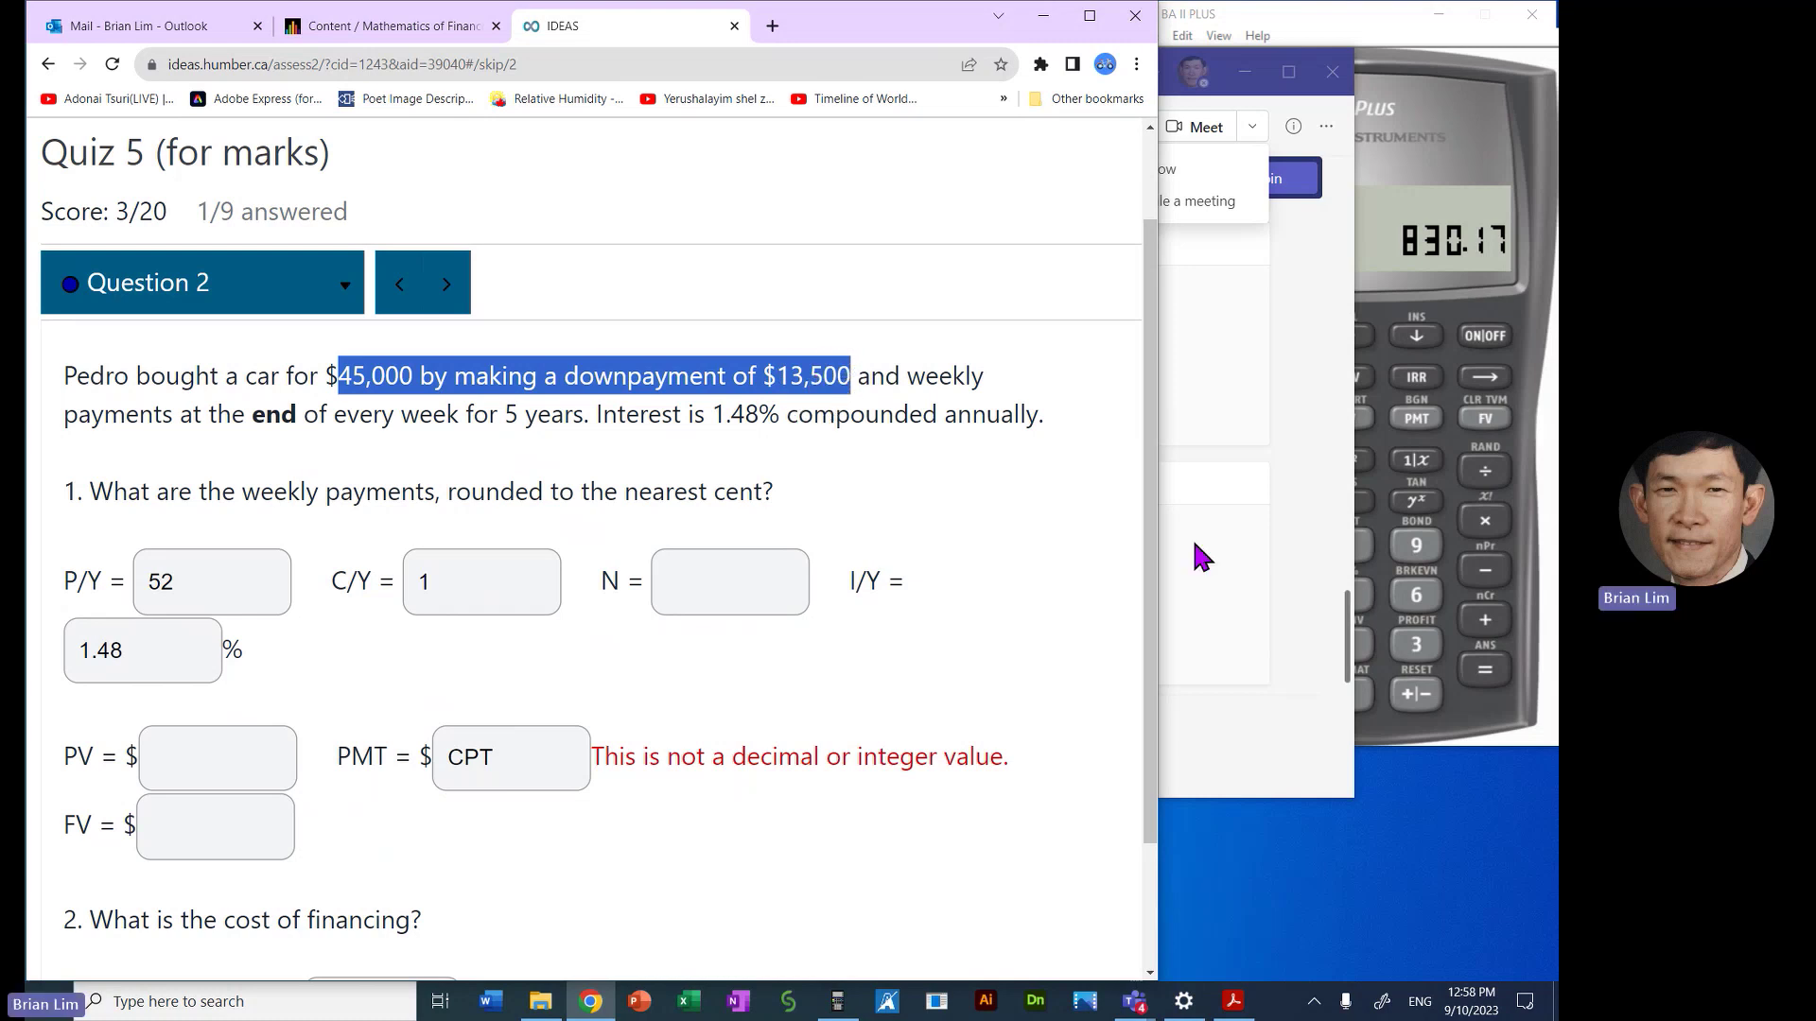
click(1485, 738)
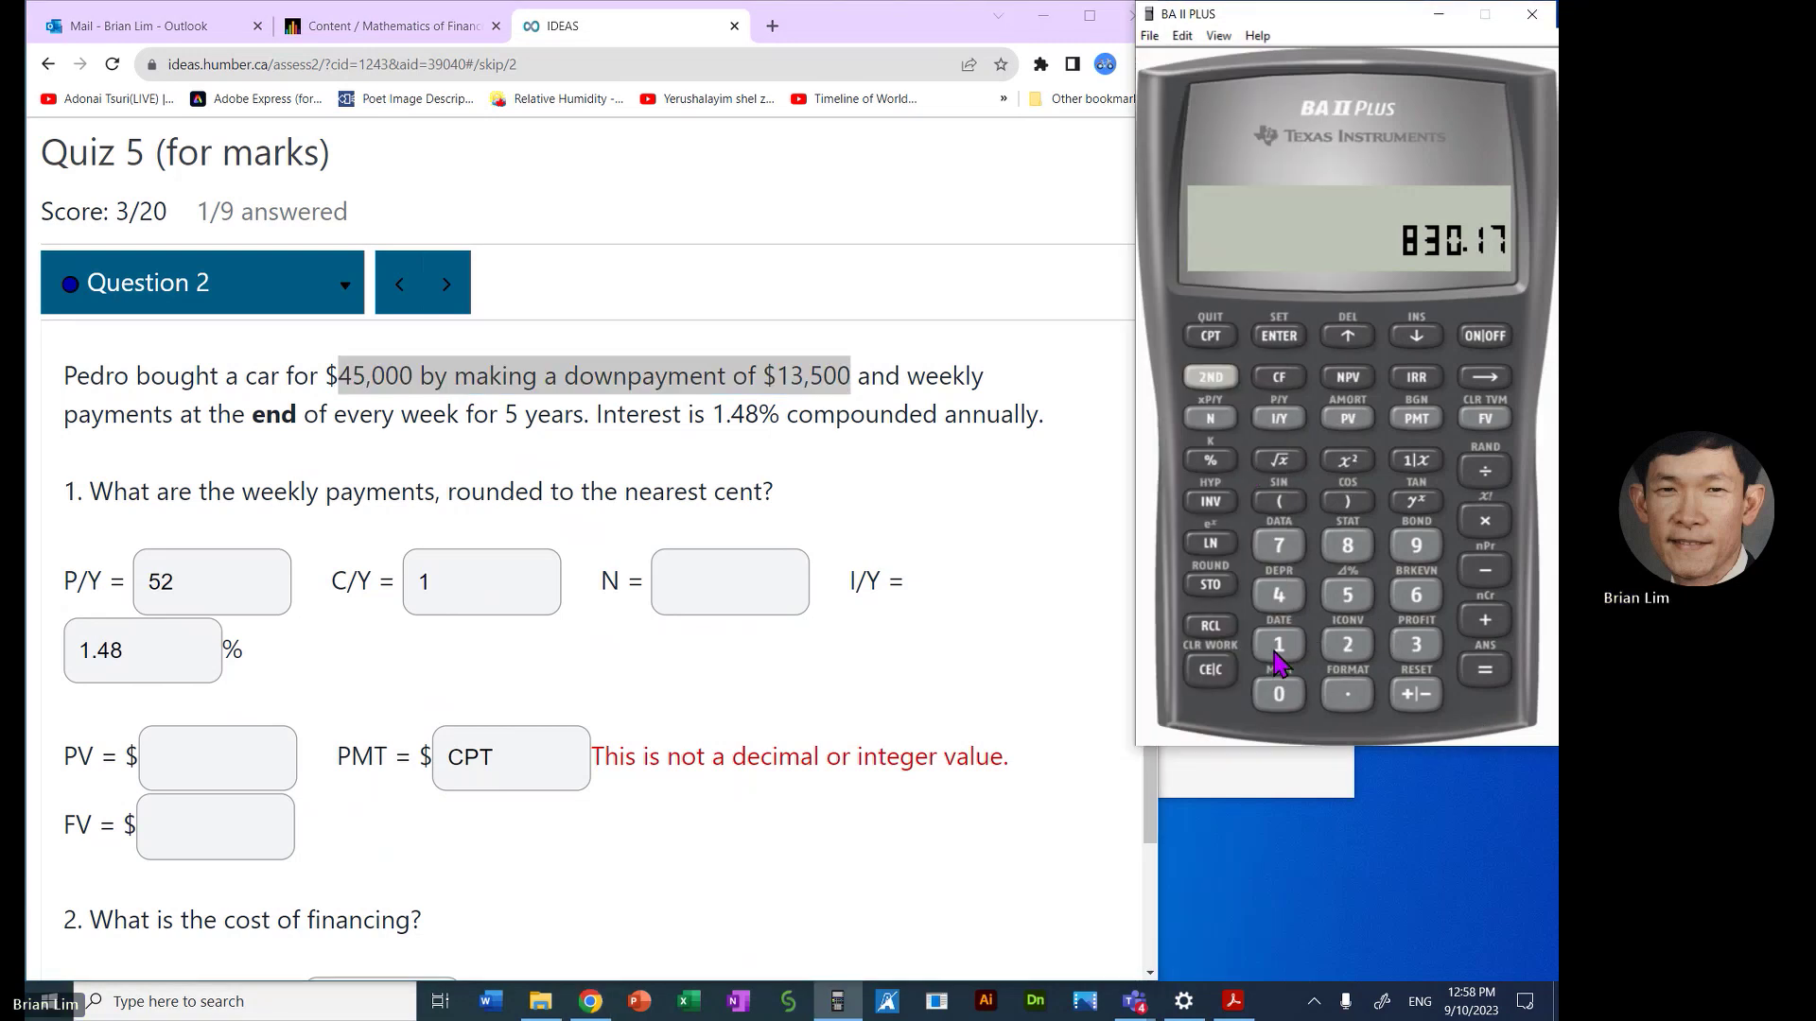
click(1211, 670)
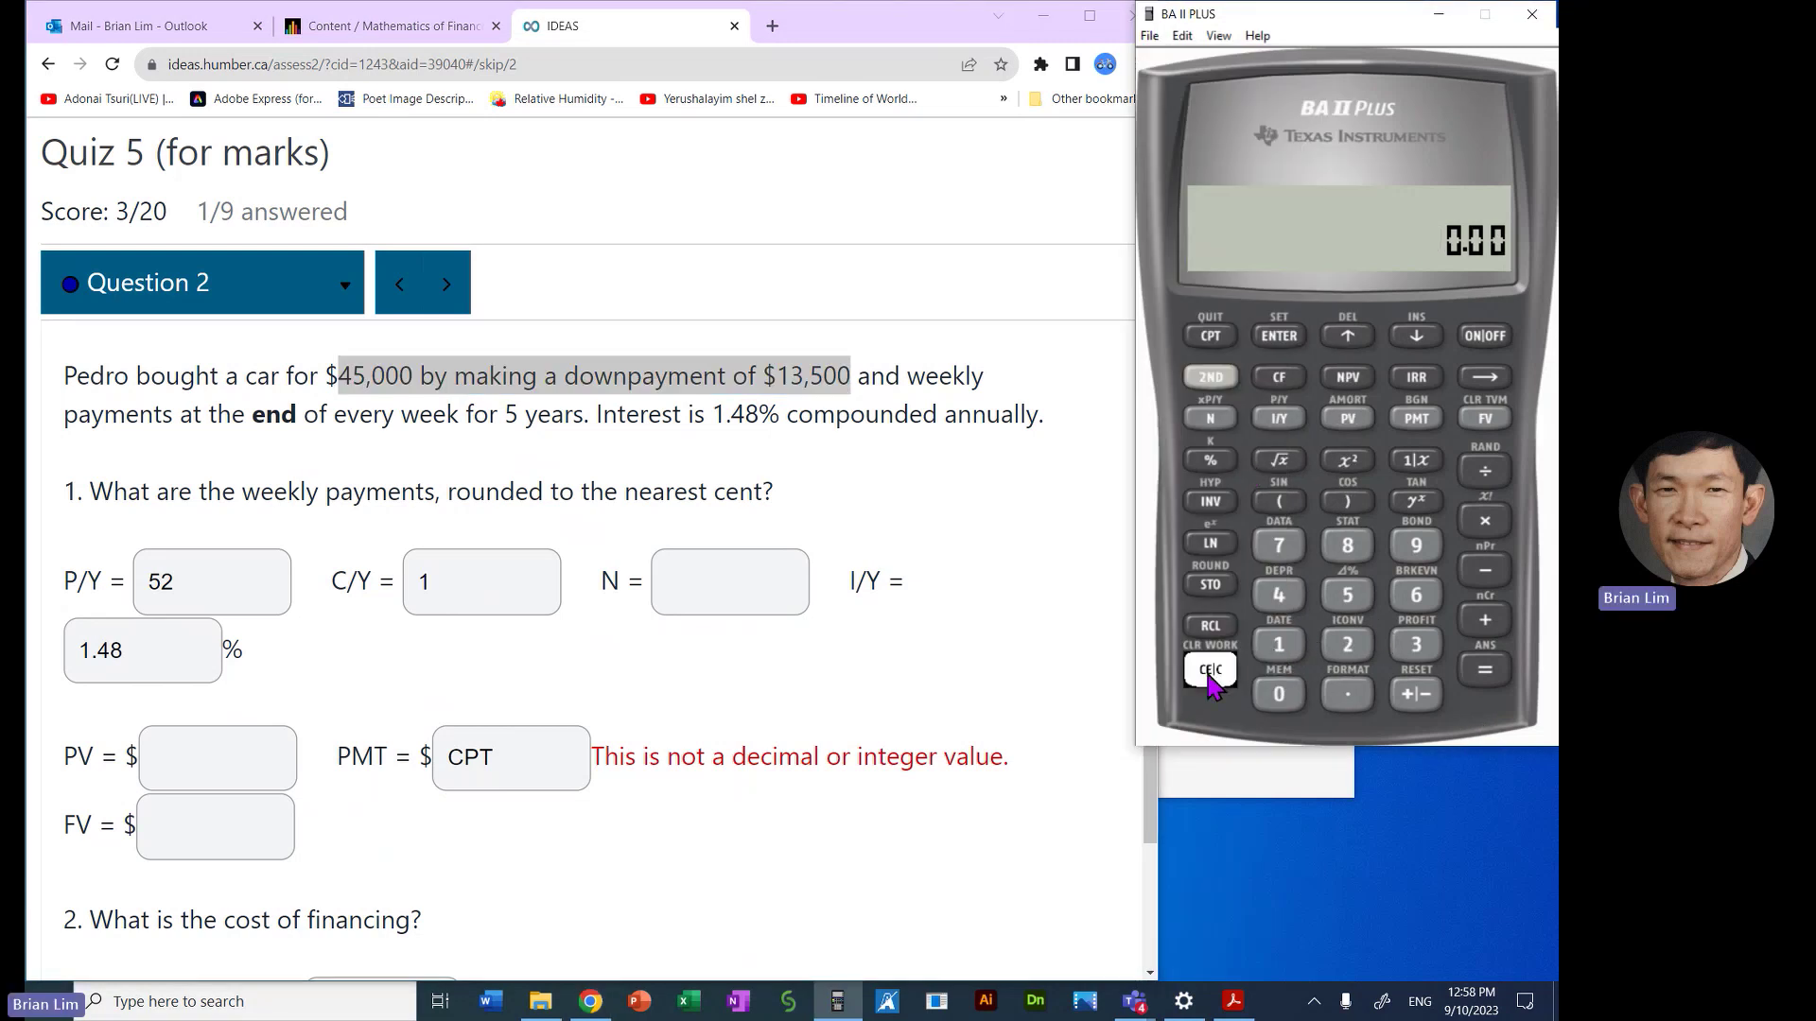
click(1279, 595)
click(1347, 595)
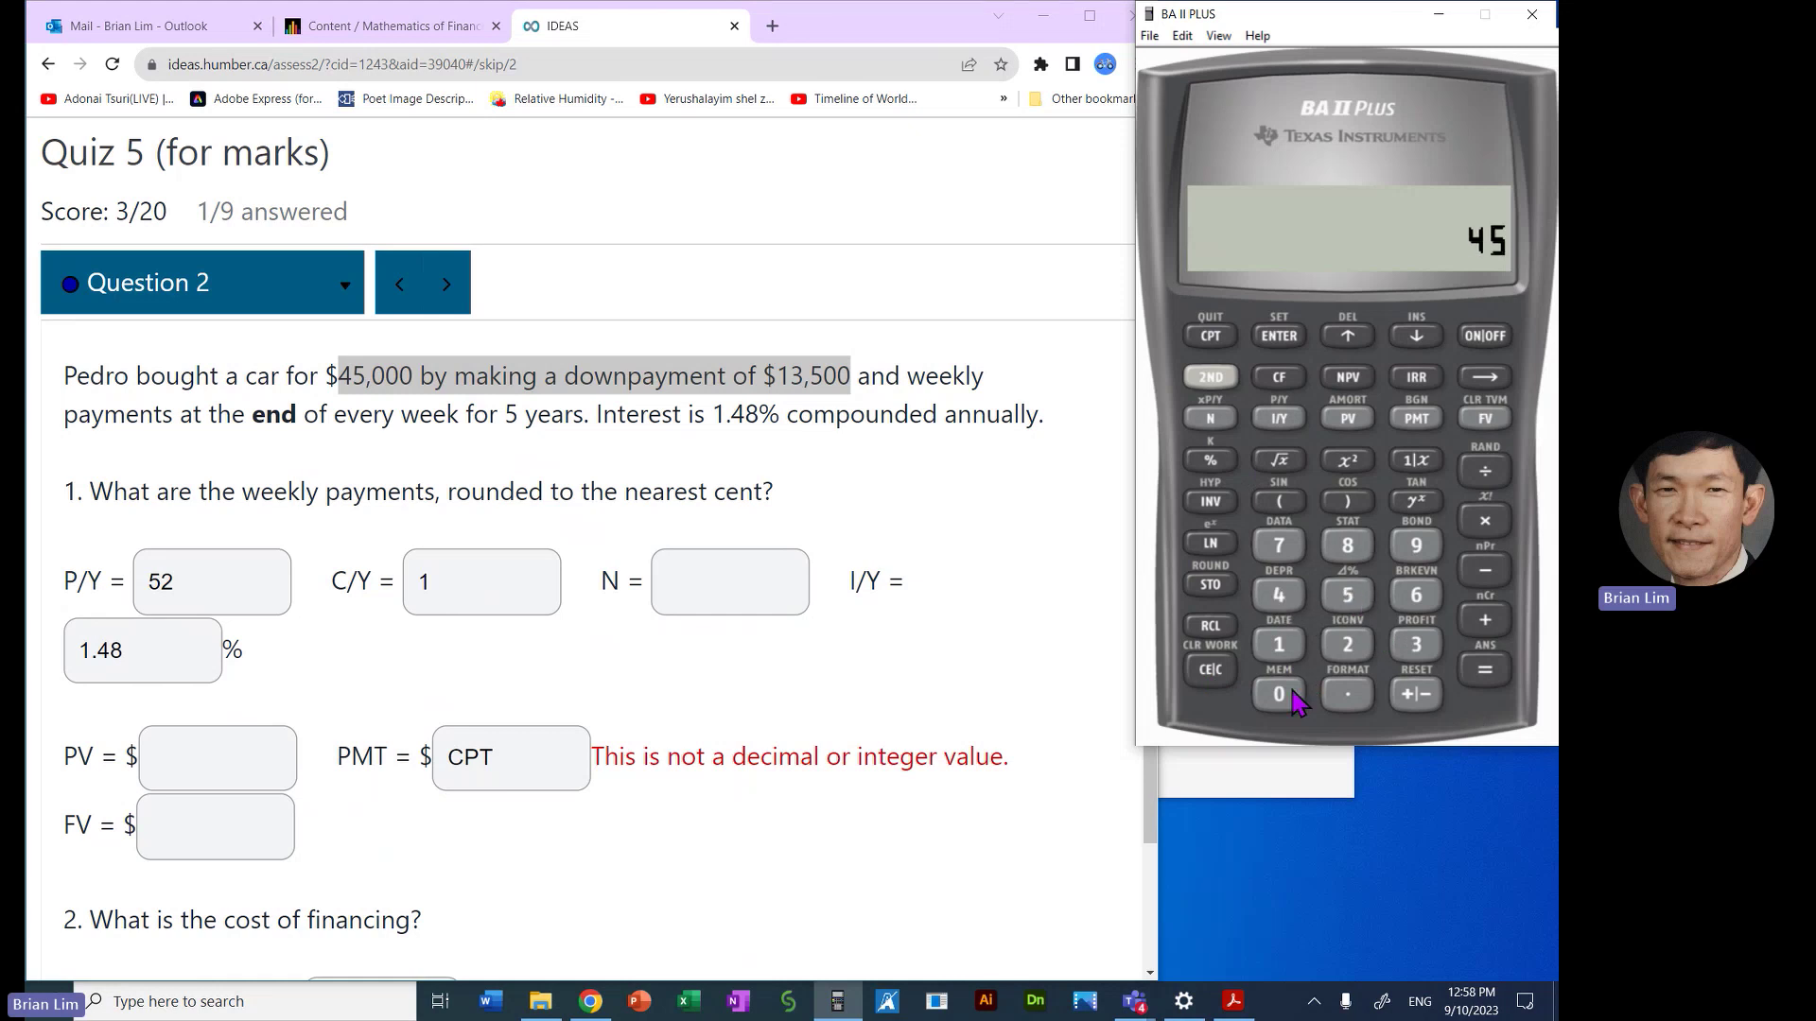
click(1281, 694)
click(1282, 694)
click(1282, 695)
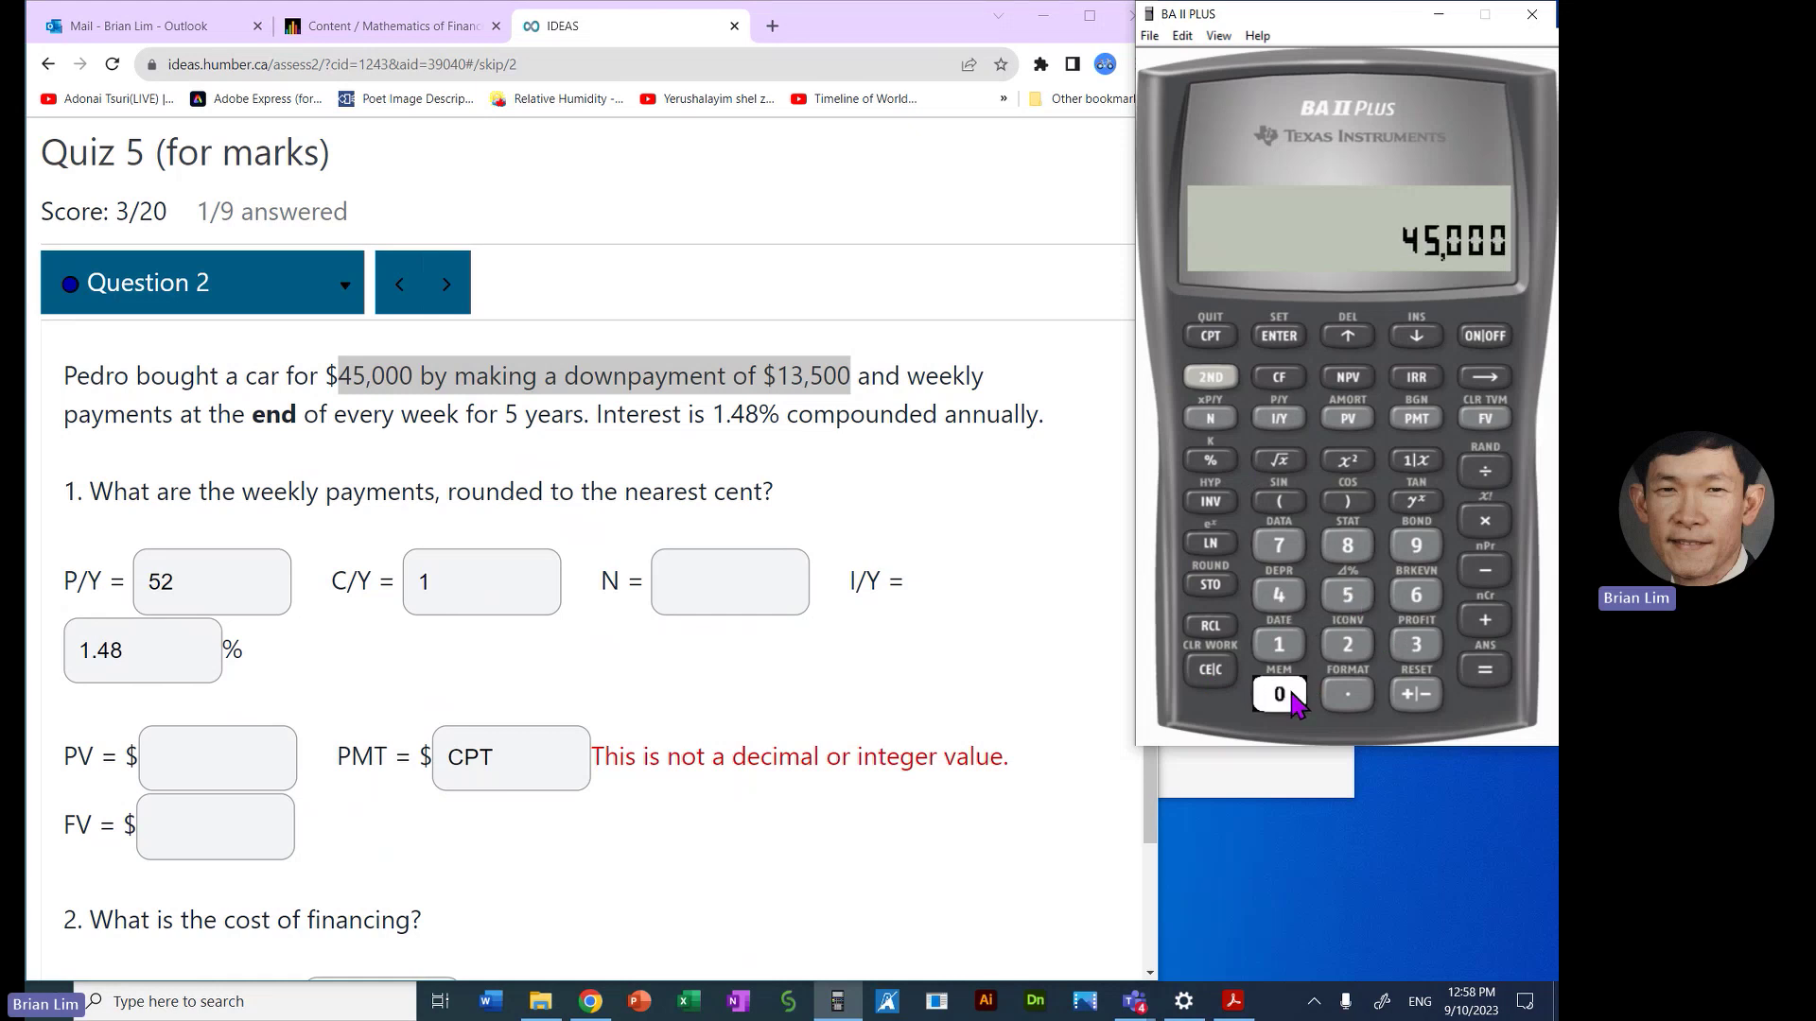
Step: Subtract the 13,500 downpayment from 45,000 to get 31,500.00
click(1489, 573)
click(925, 479)
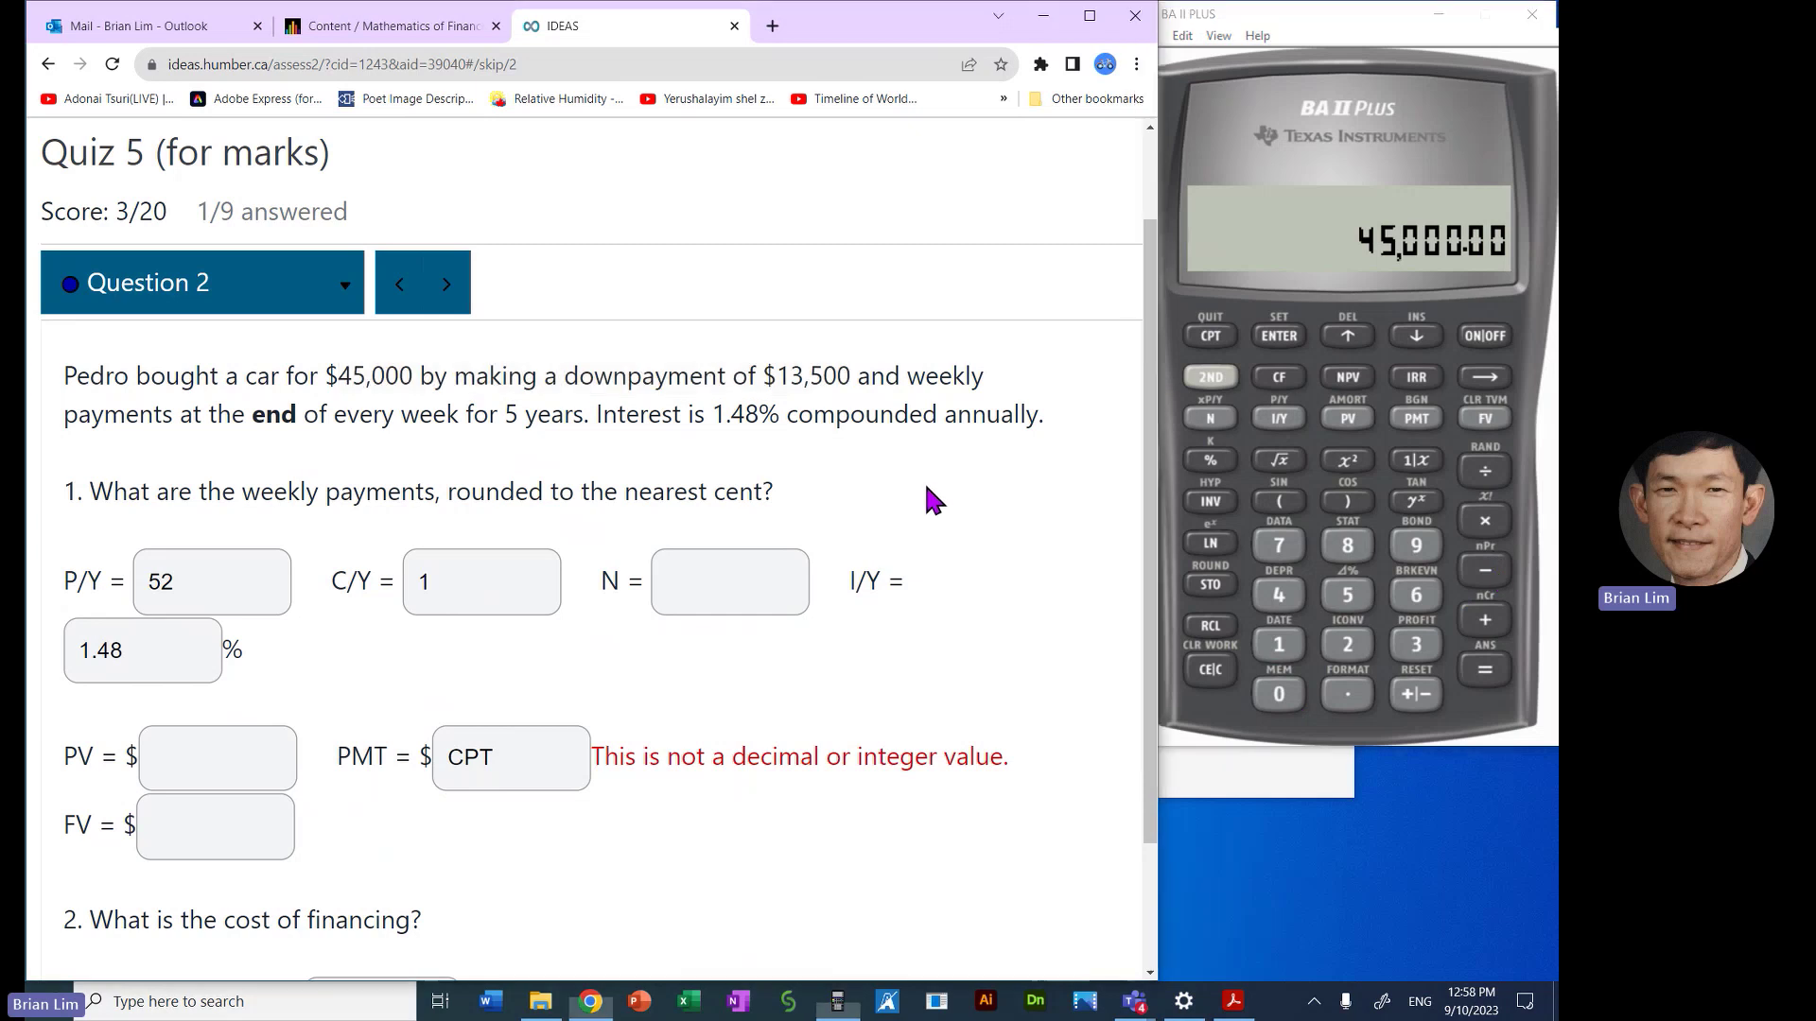
drag(777, 376, 847, 378)
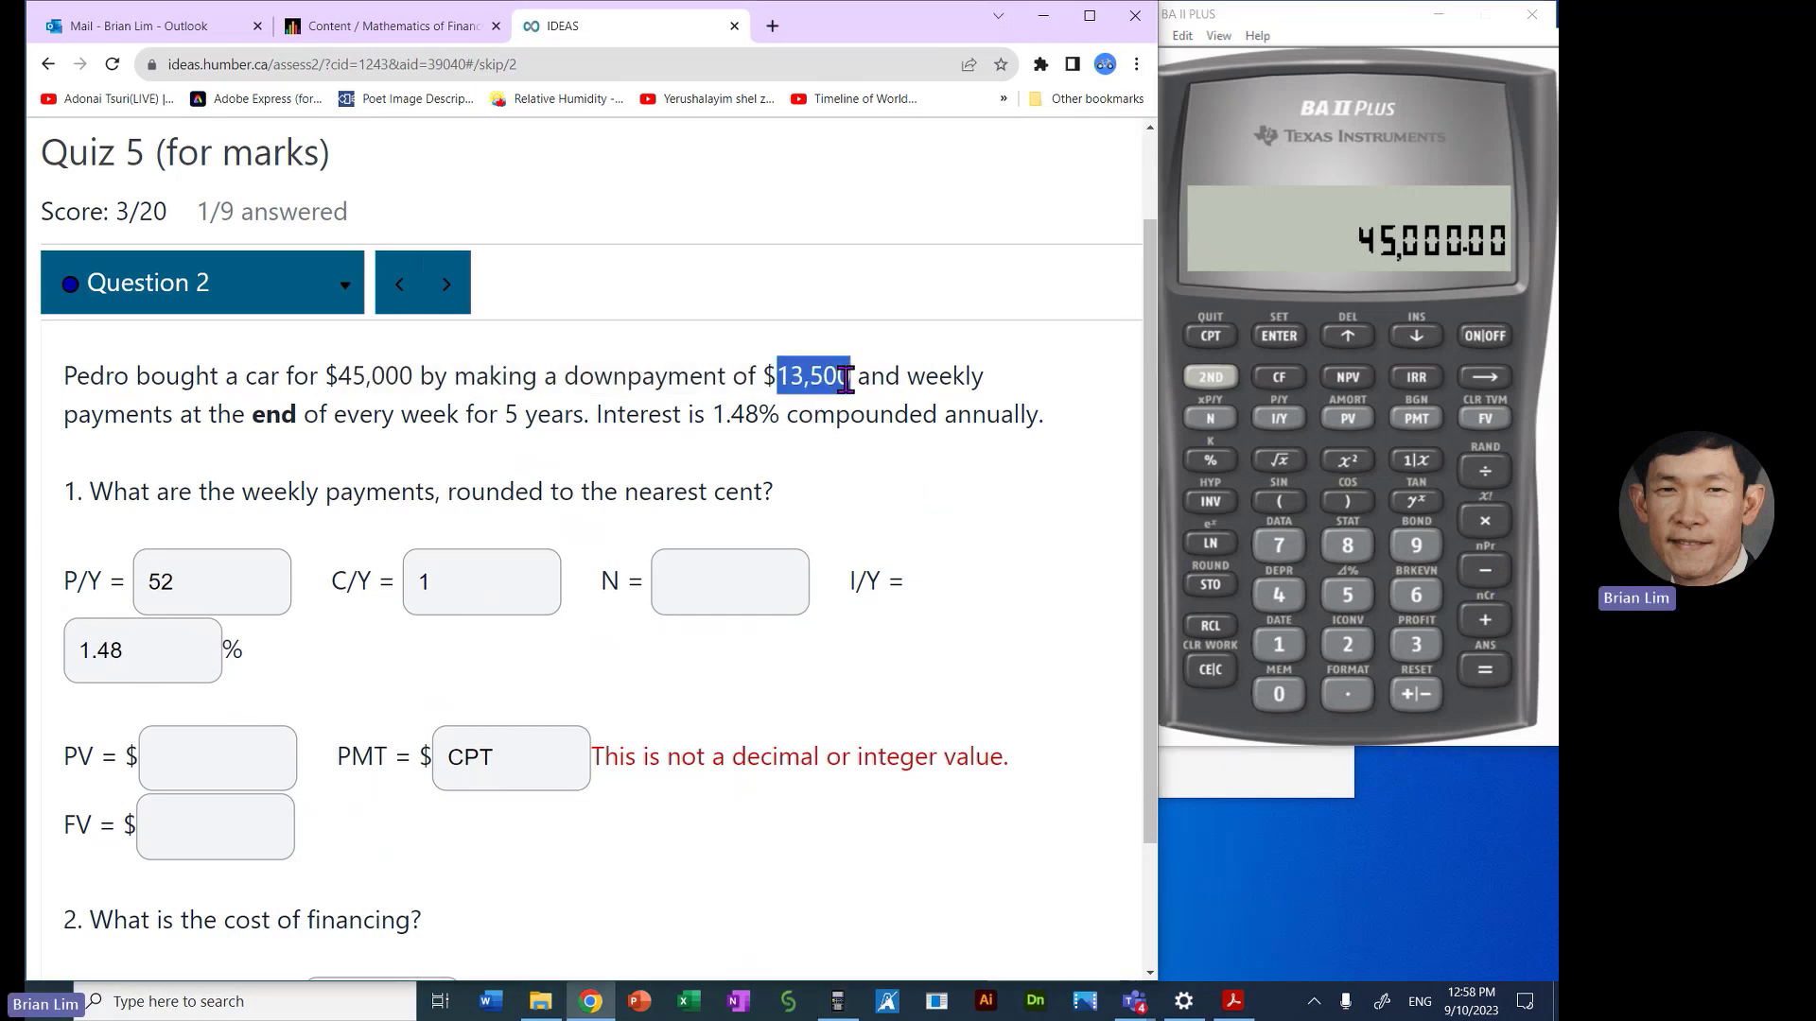
click(1275, 646)
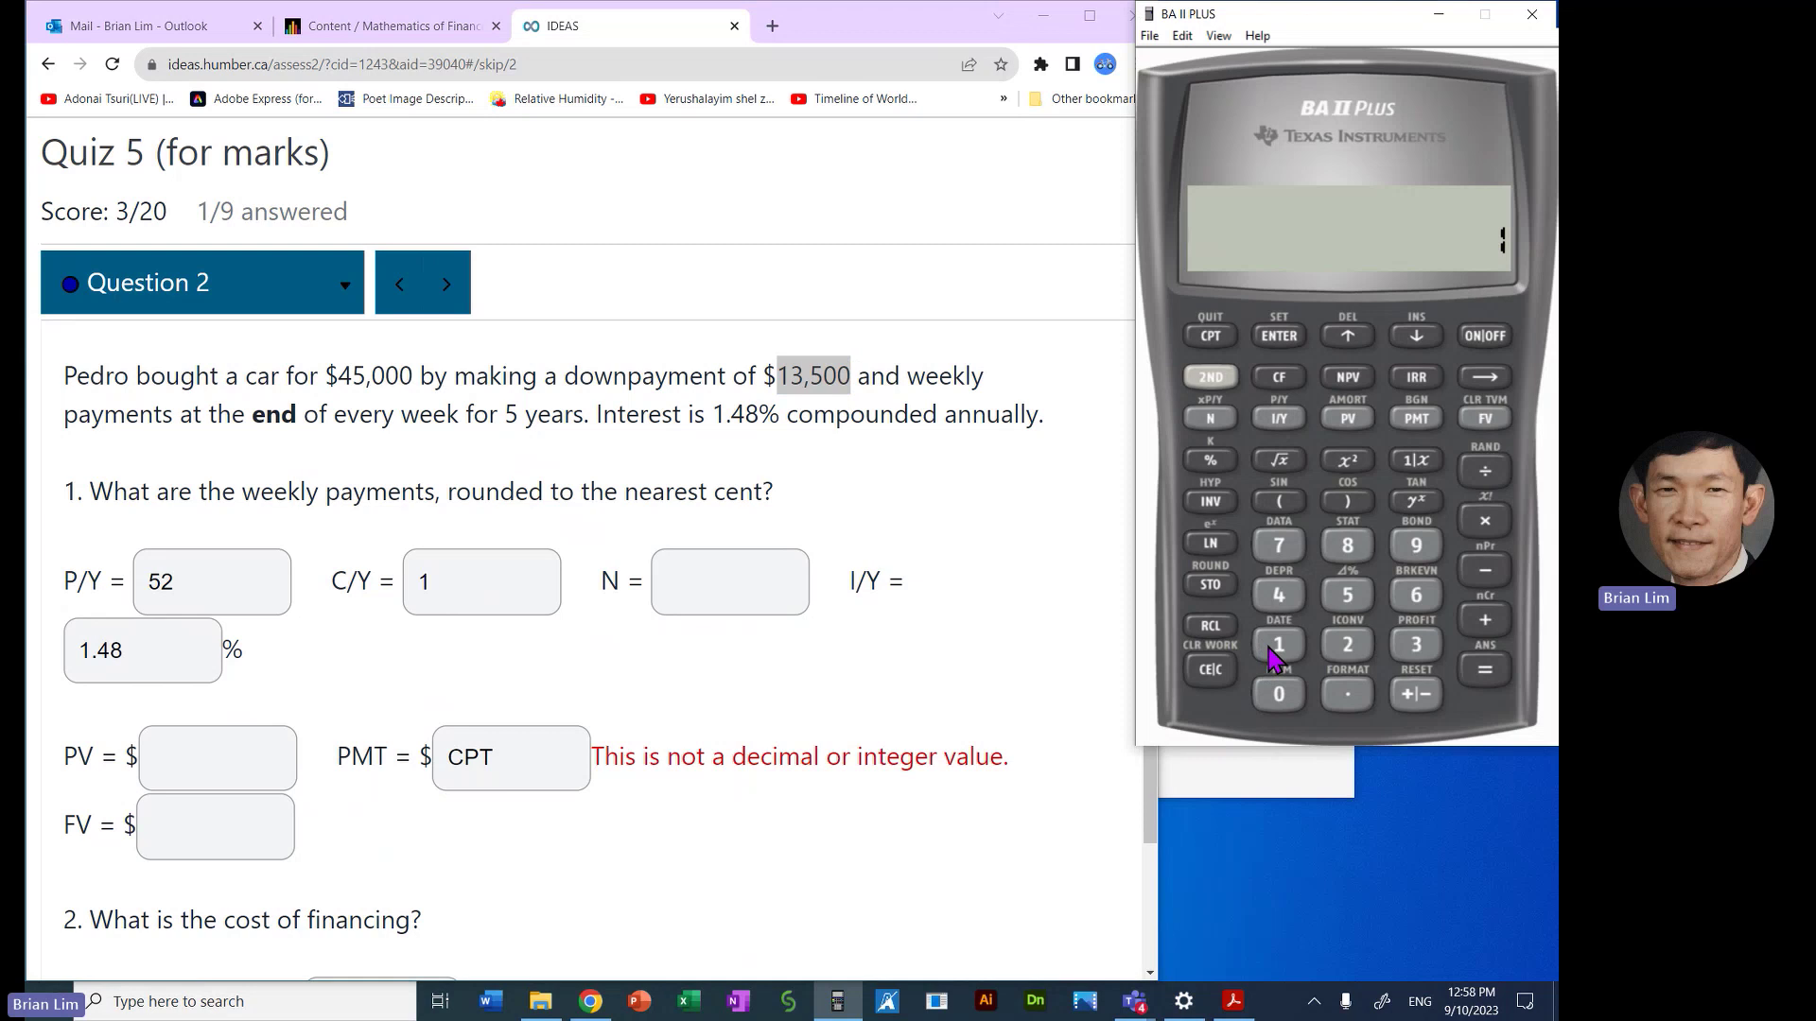
click(1424, 651)
click(1347, 595)
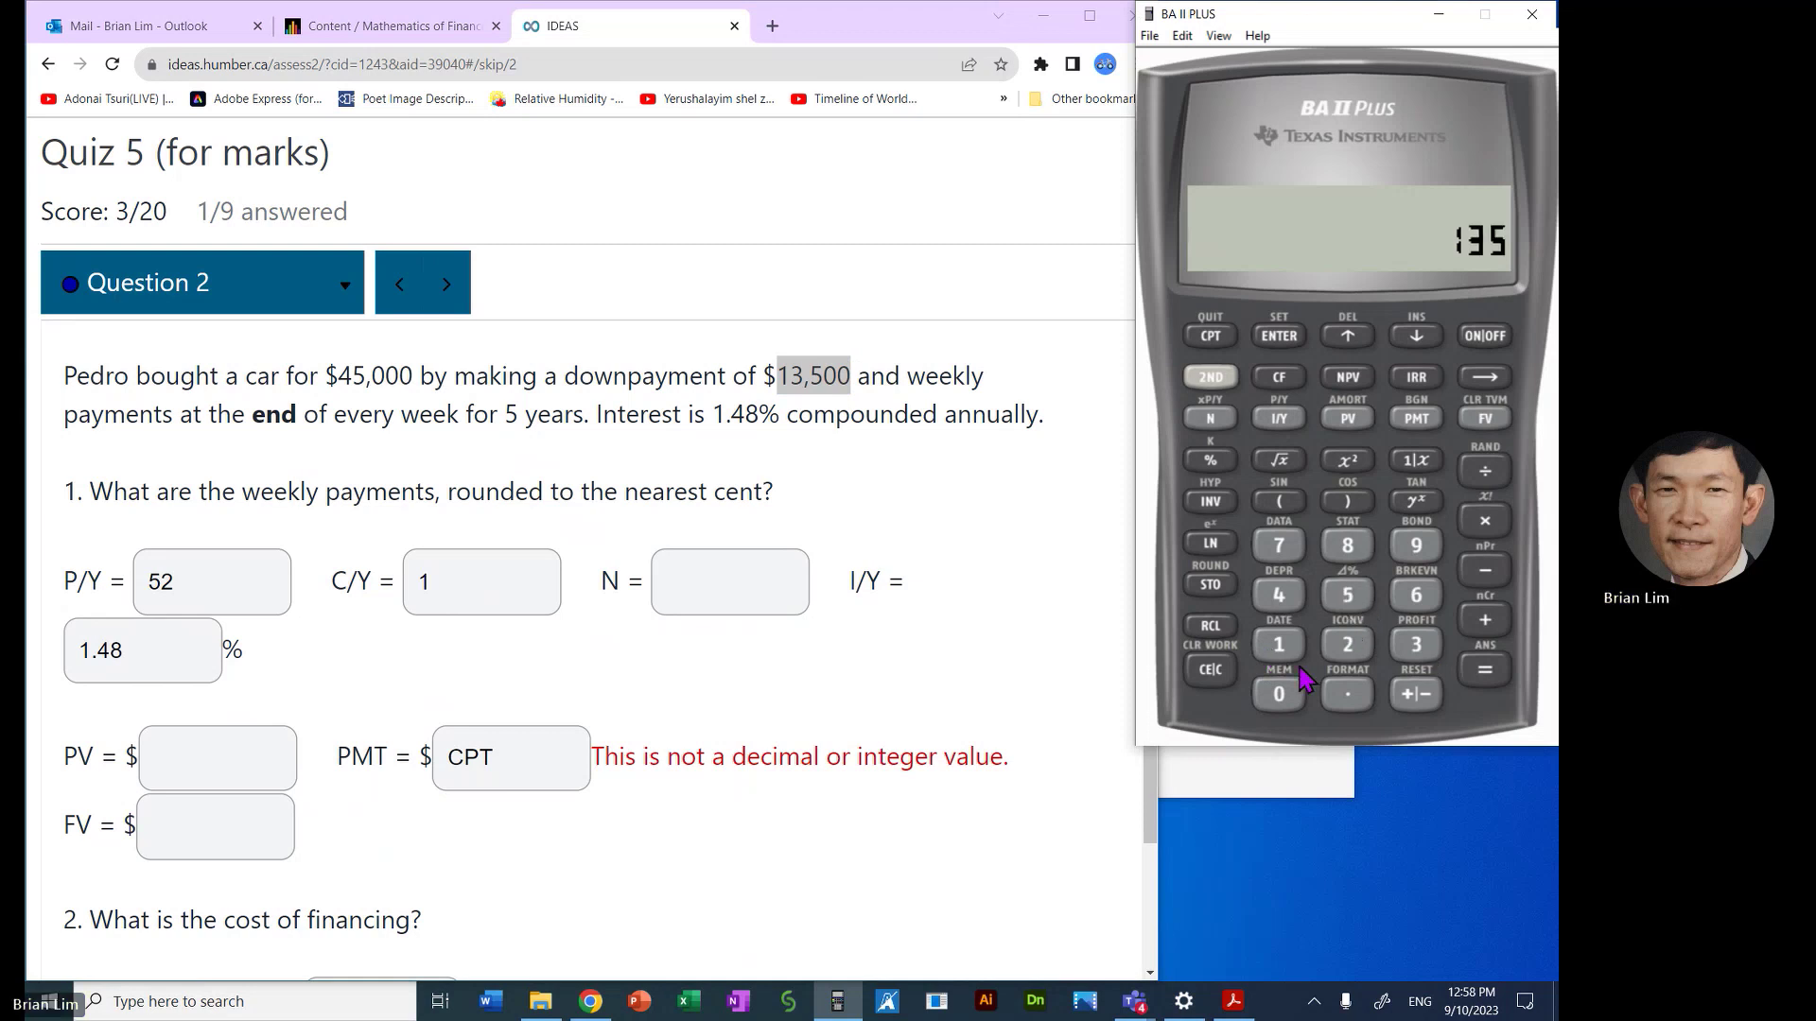
click(1279, 695)
click(1278, 695)
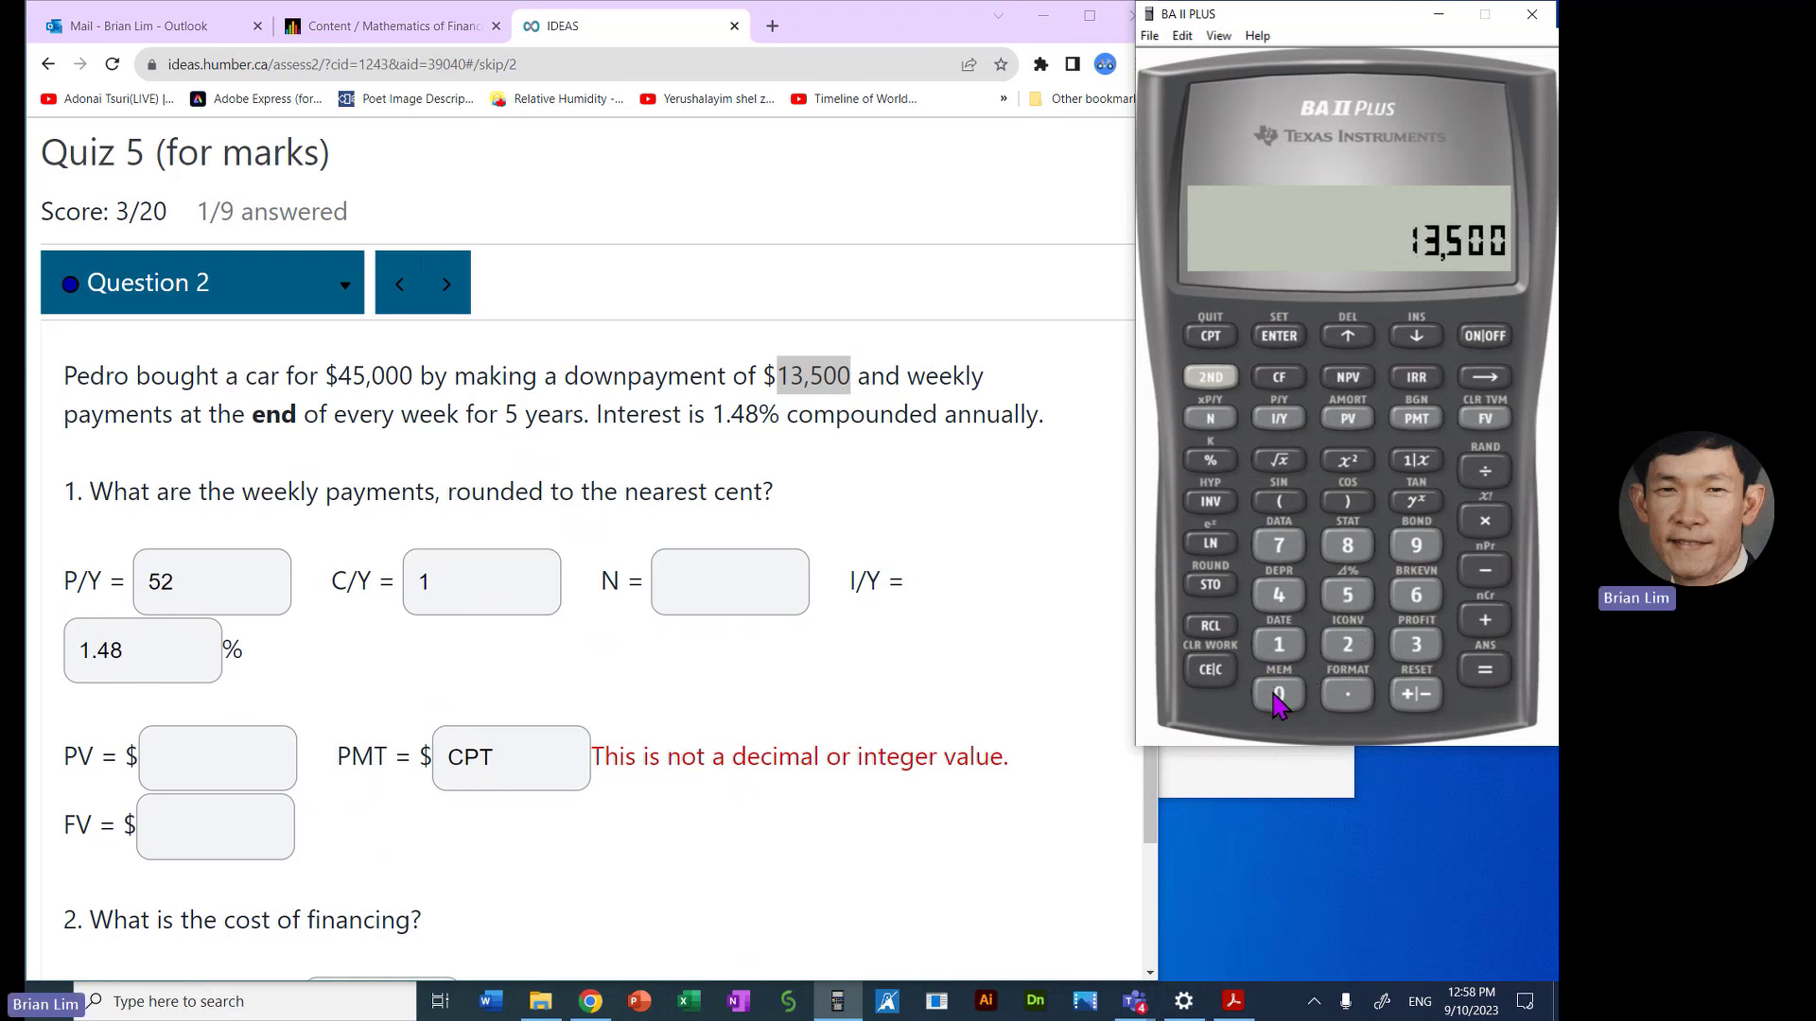
click(1484, 674)
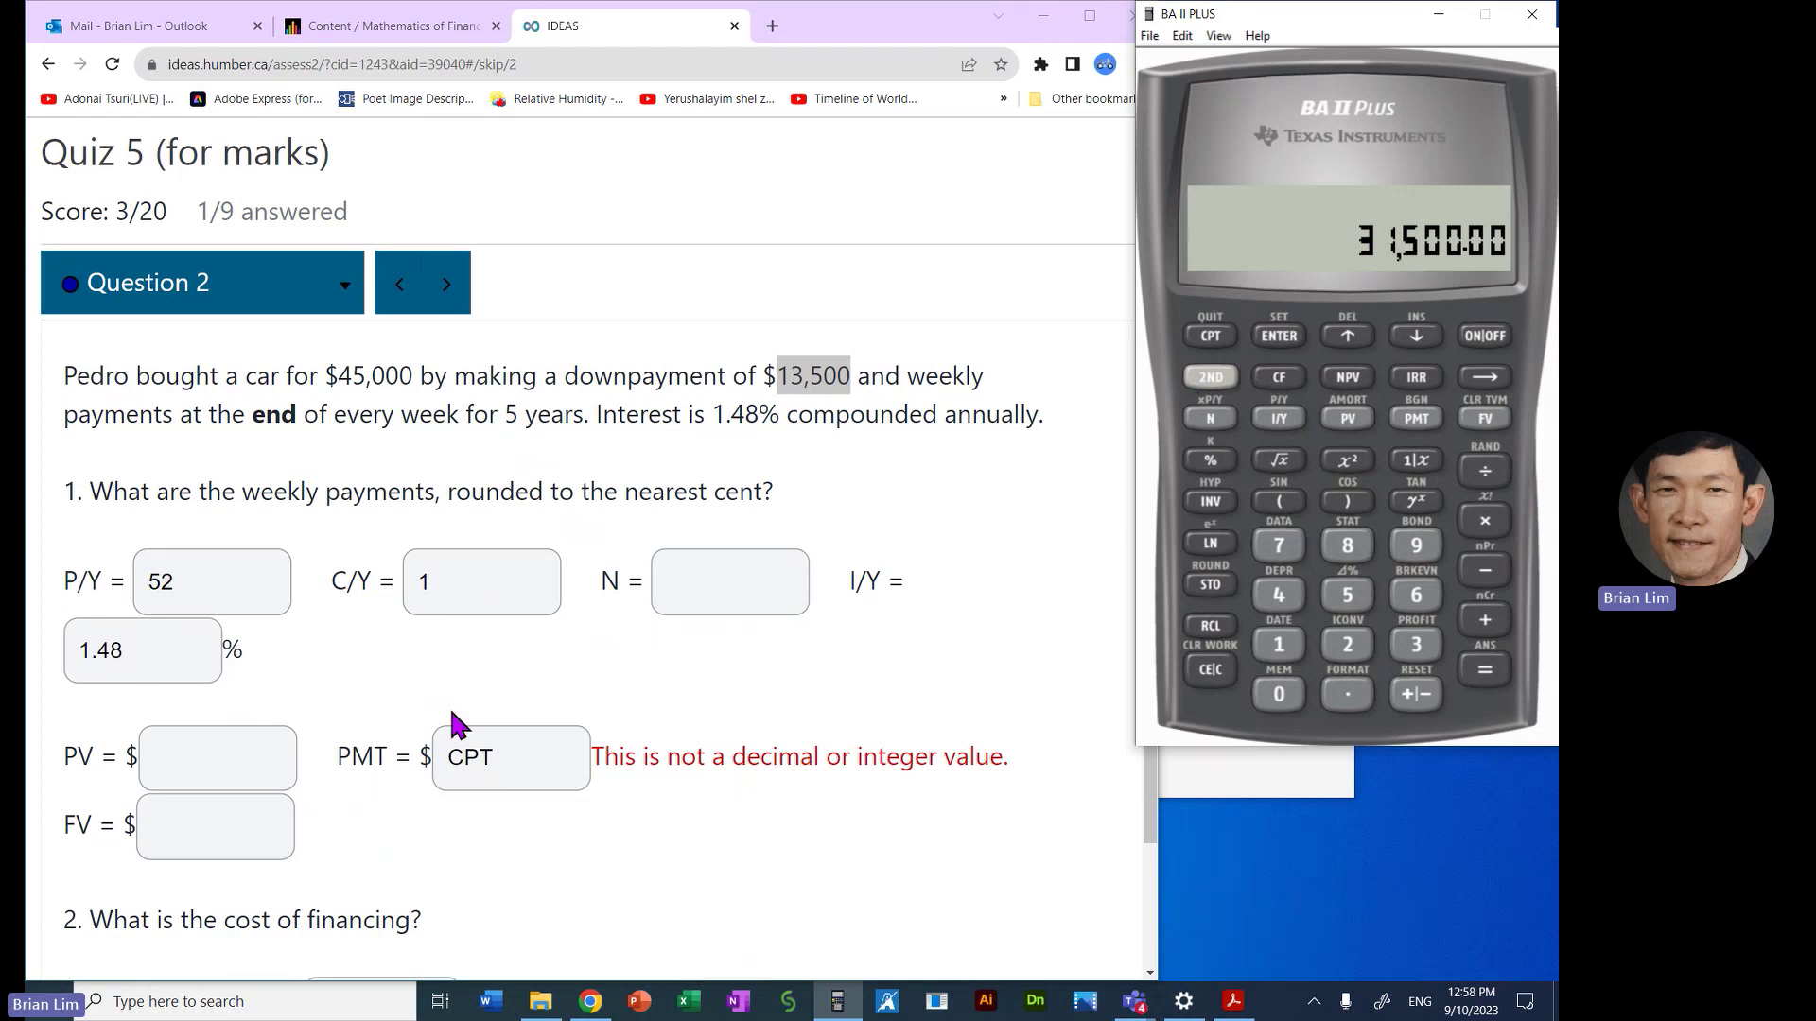
Step: Enter 31,500 as the PV answer and 0 as the FV answer
click(233, 749)
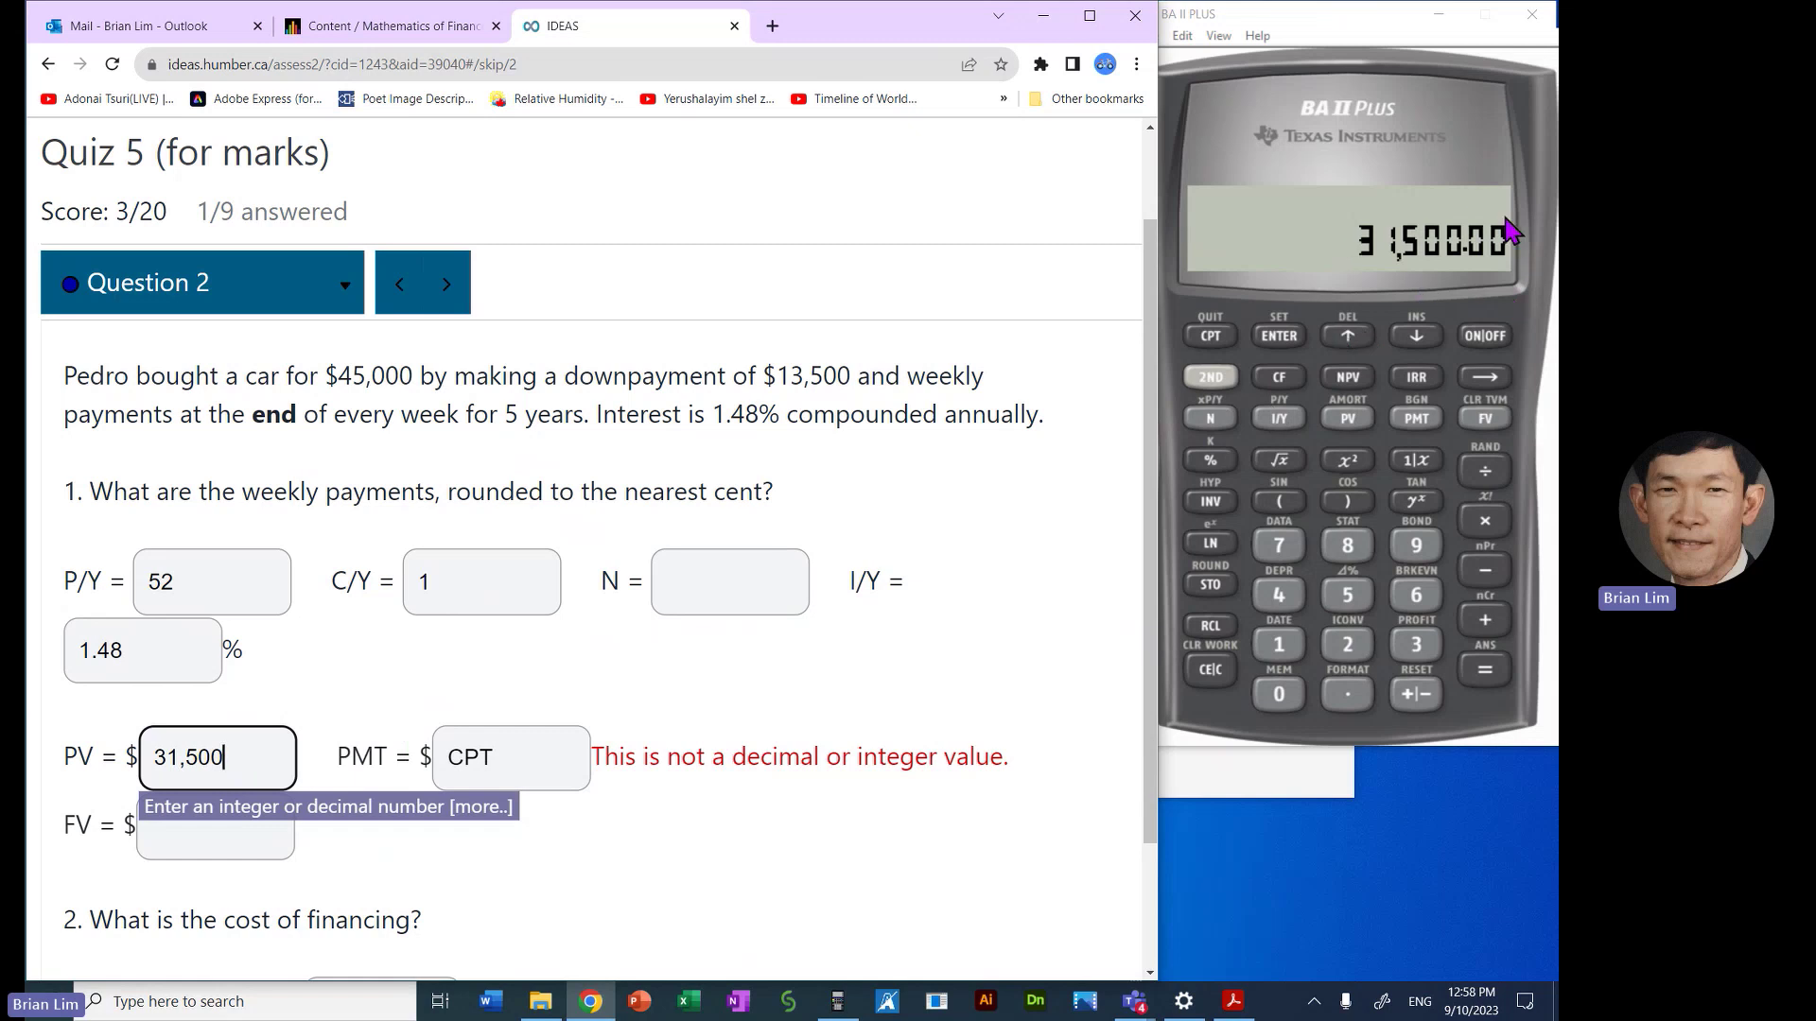
click(1351, 423)
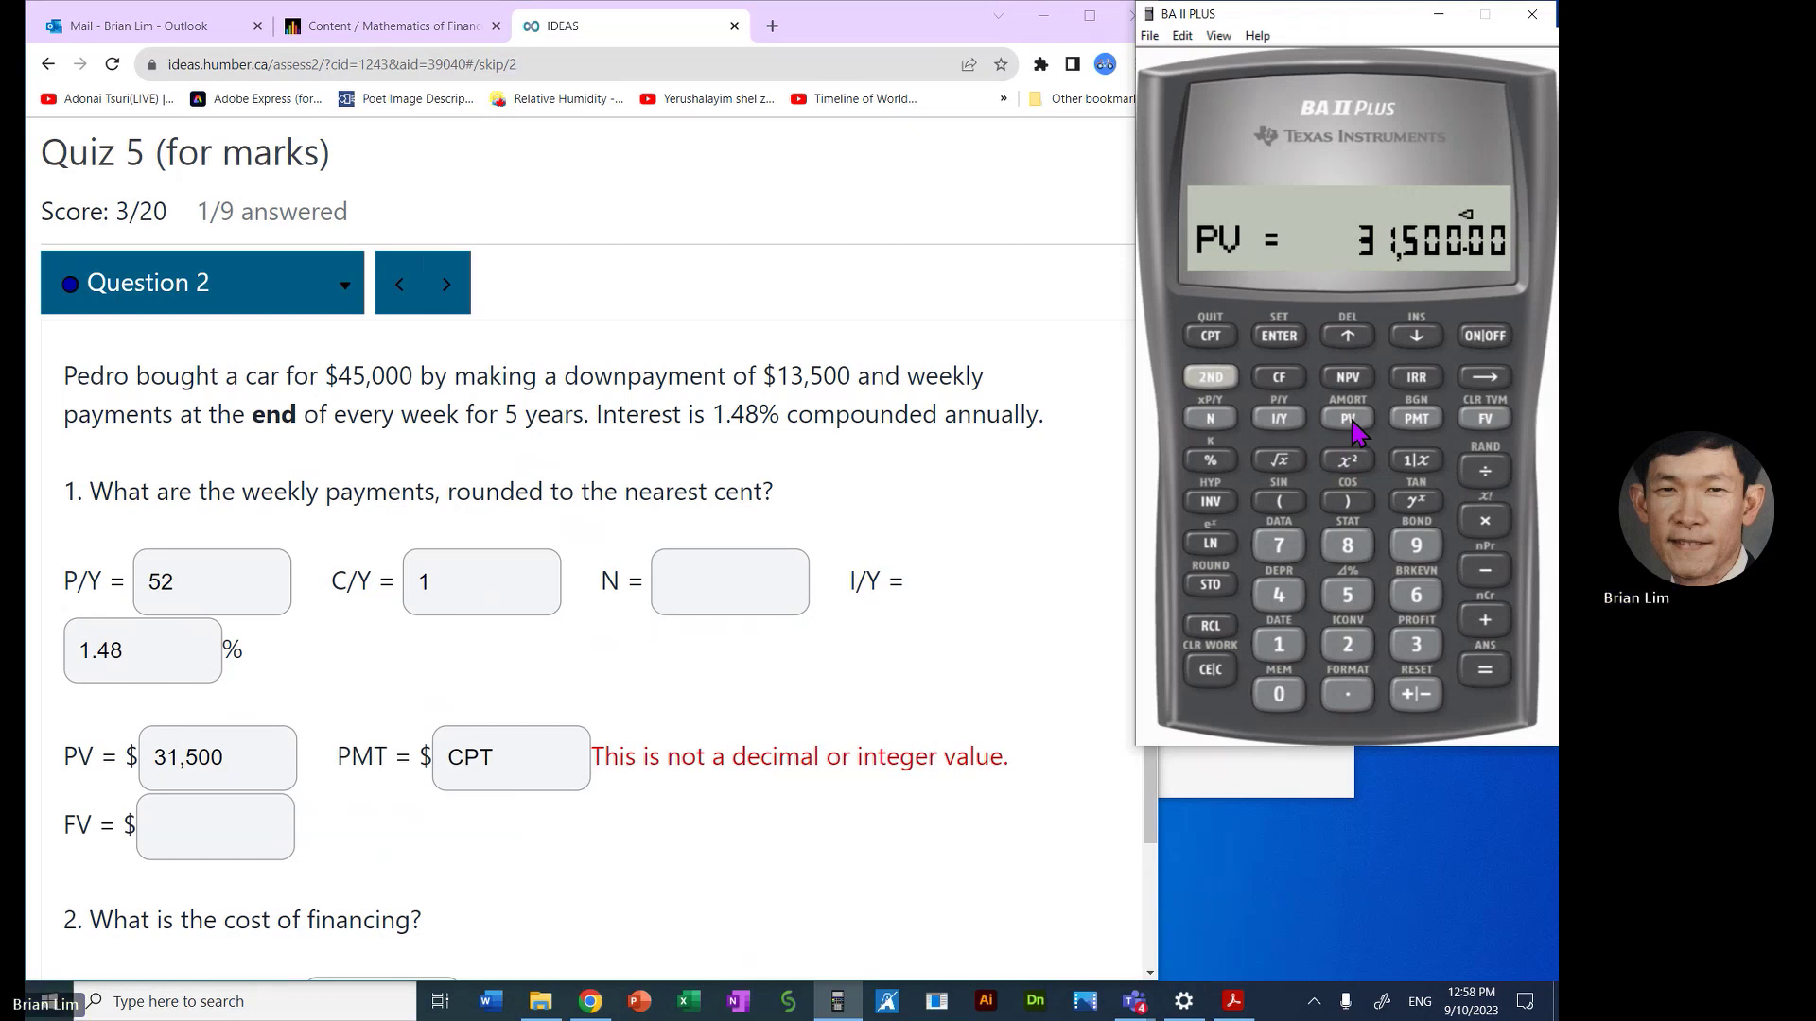
click(231, 822)
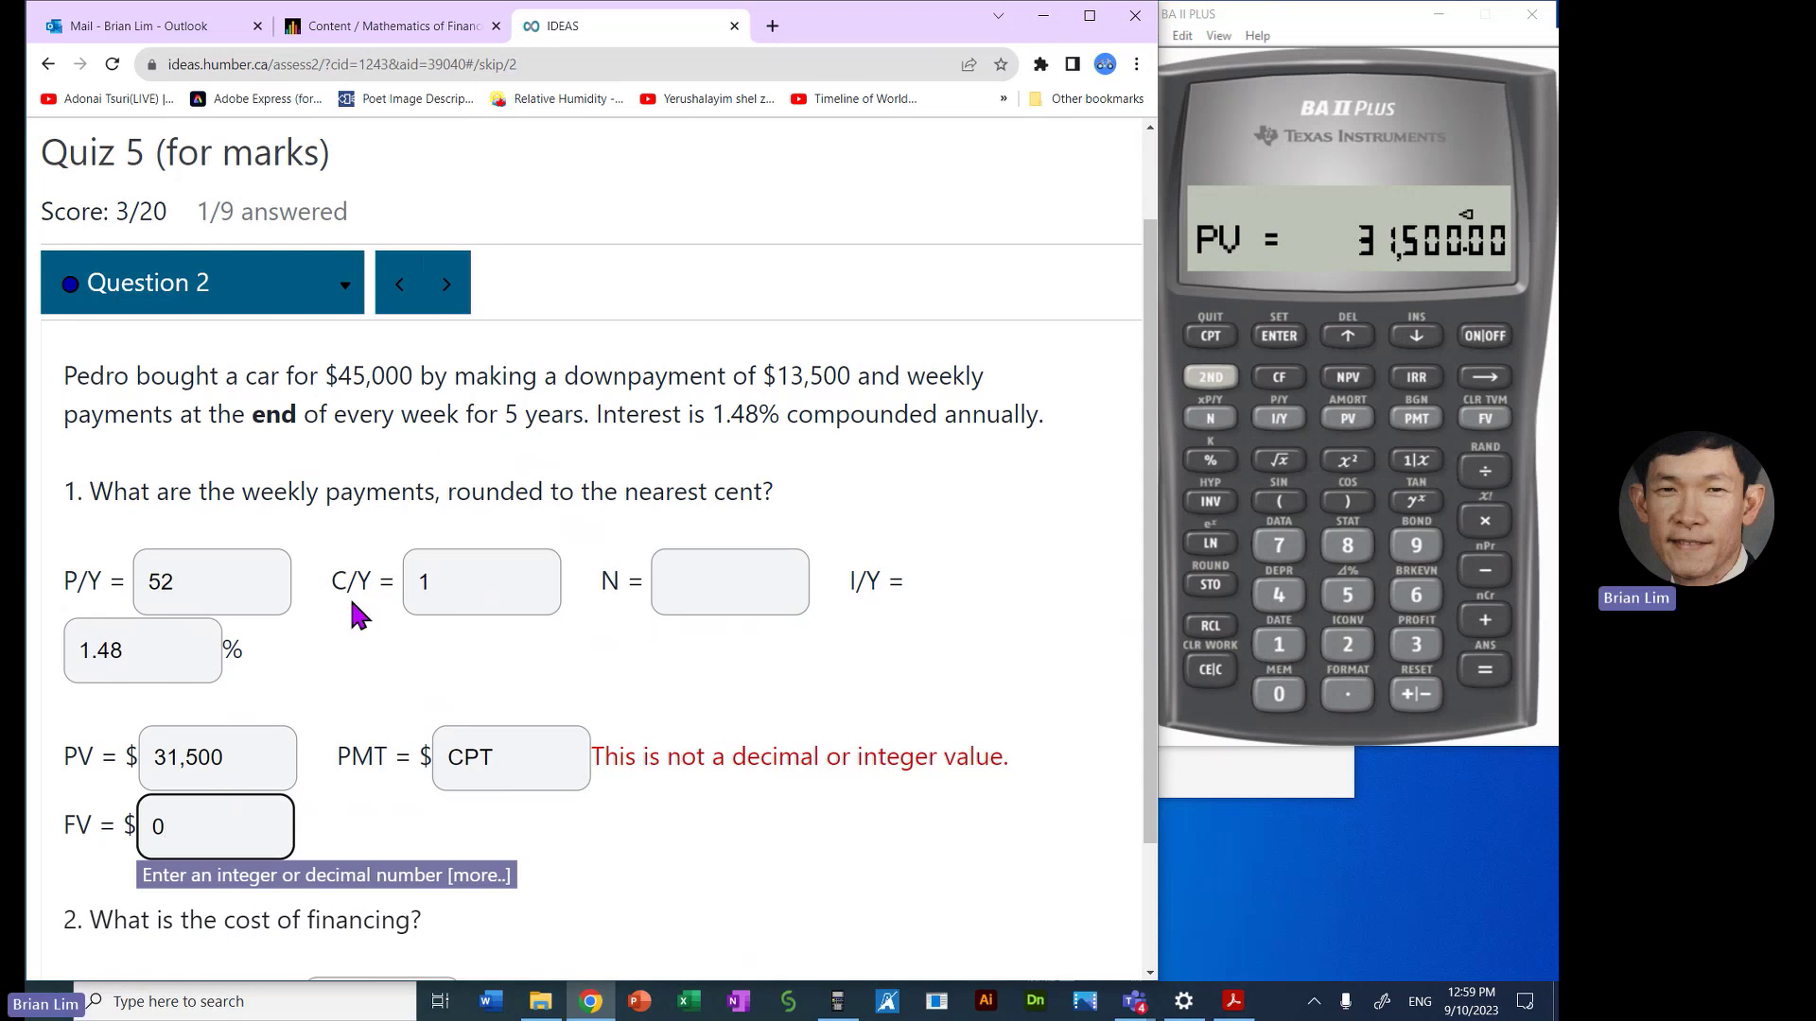
drag(506, 416, 585, 428)
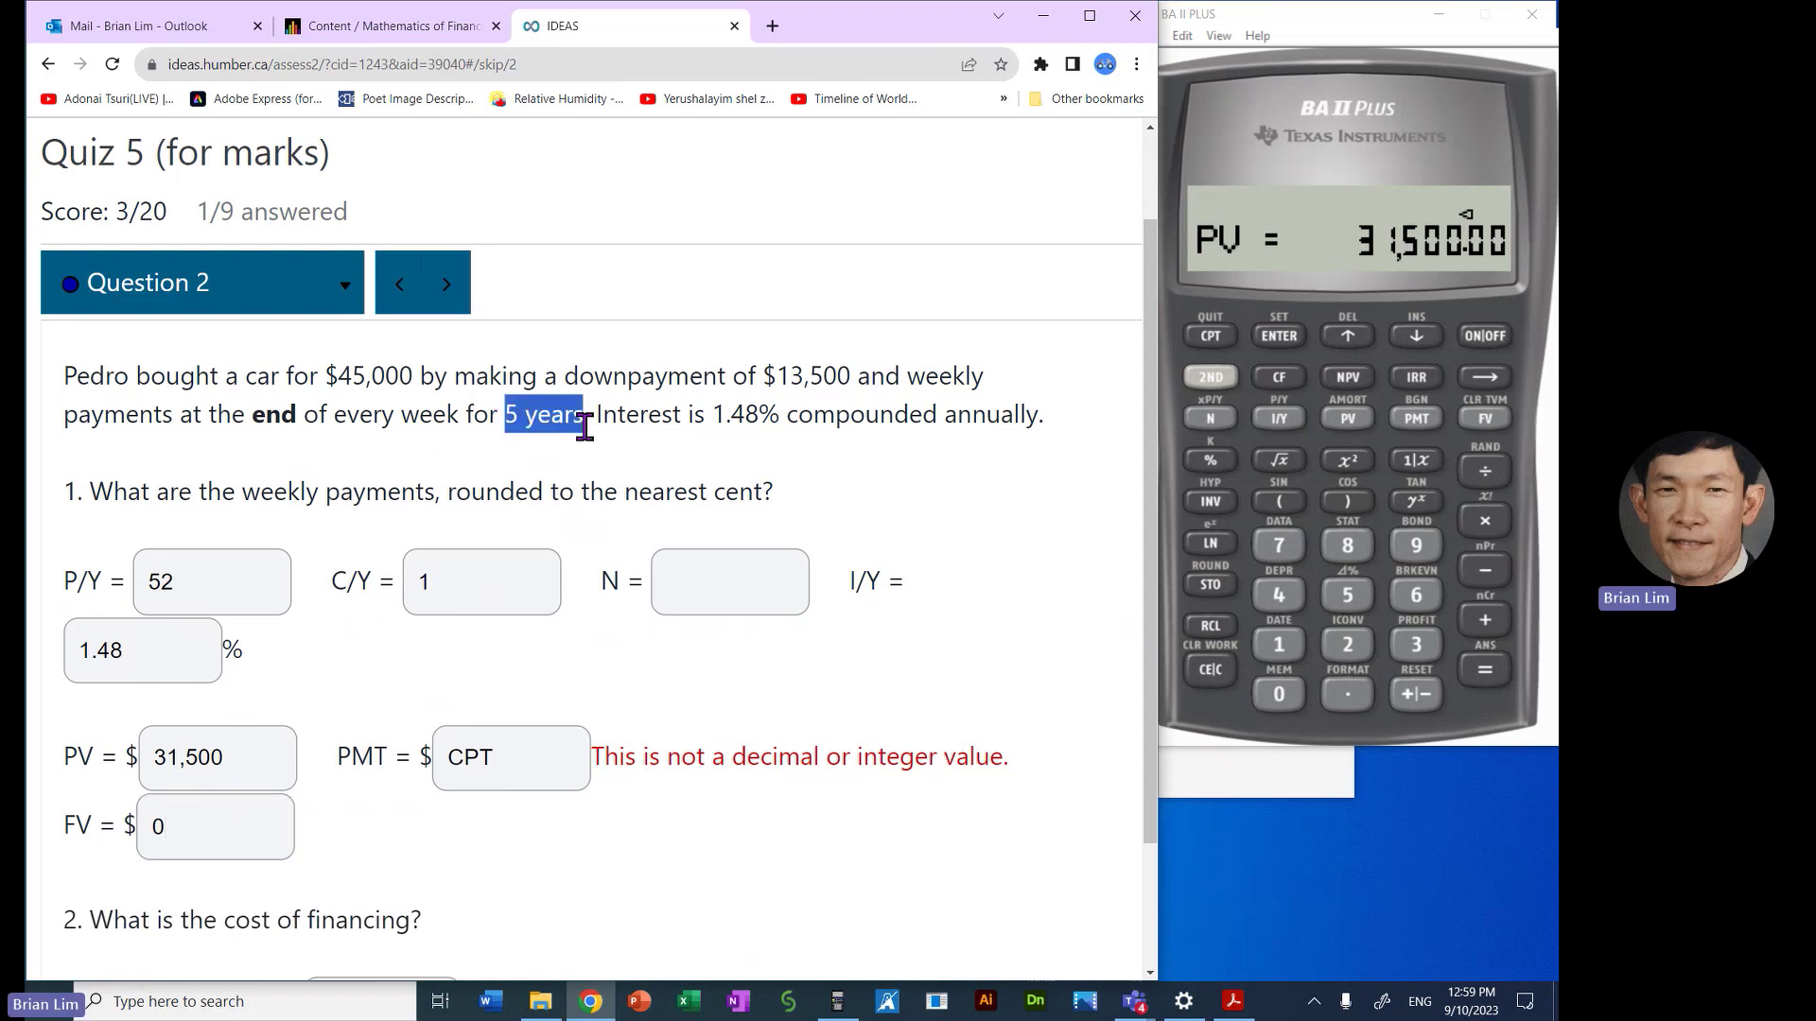
click(873, 681)
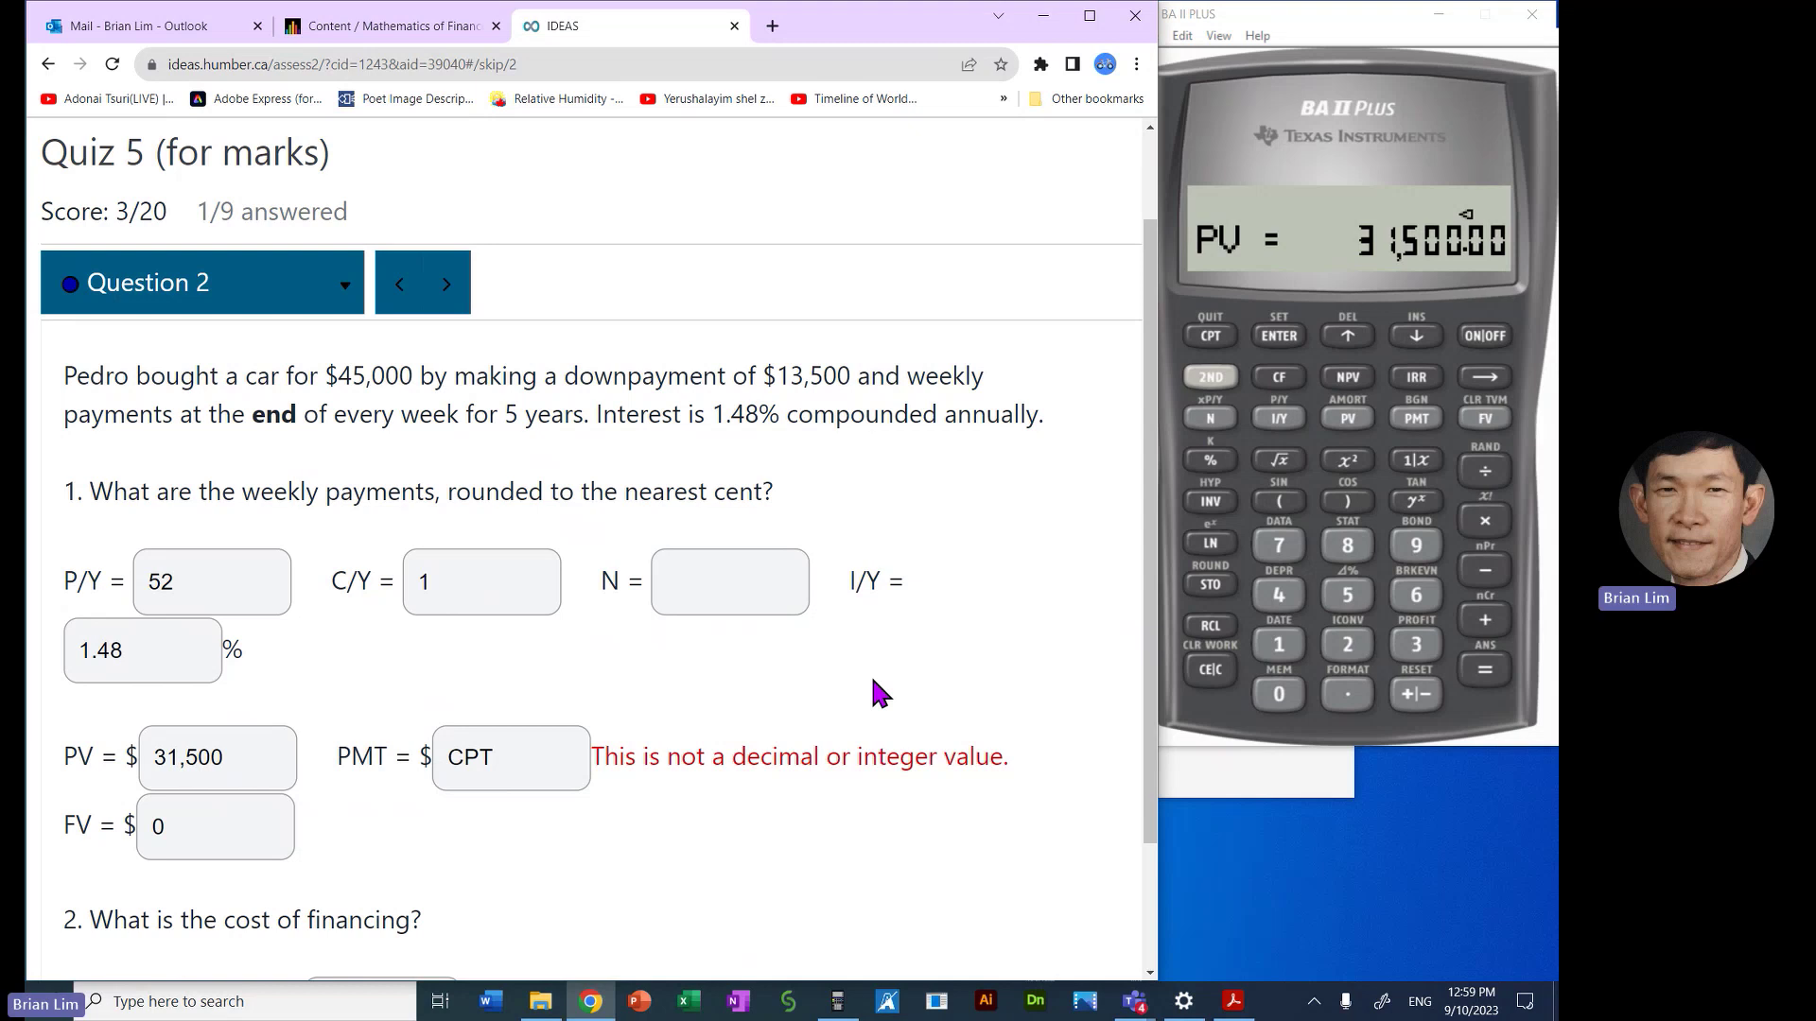
Step: Check the quiz's P/Y 52 and C/Y 1, then set P/Y to 52 on the calculator
click(243, 571)
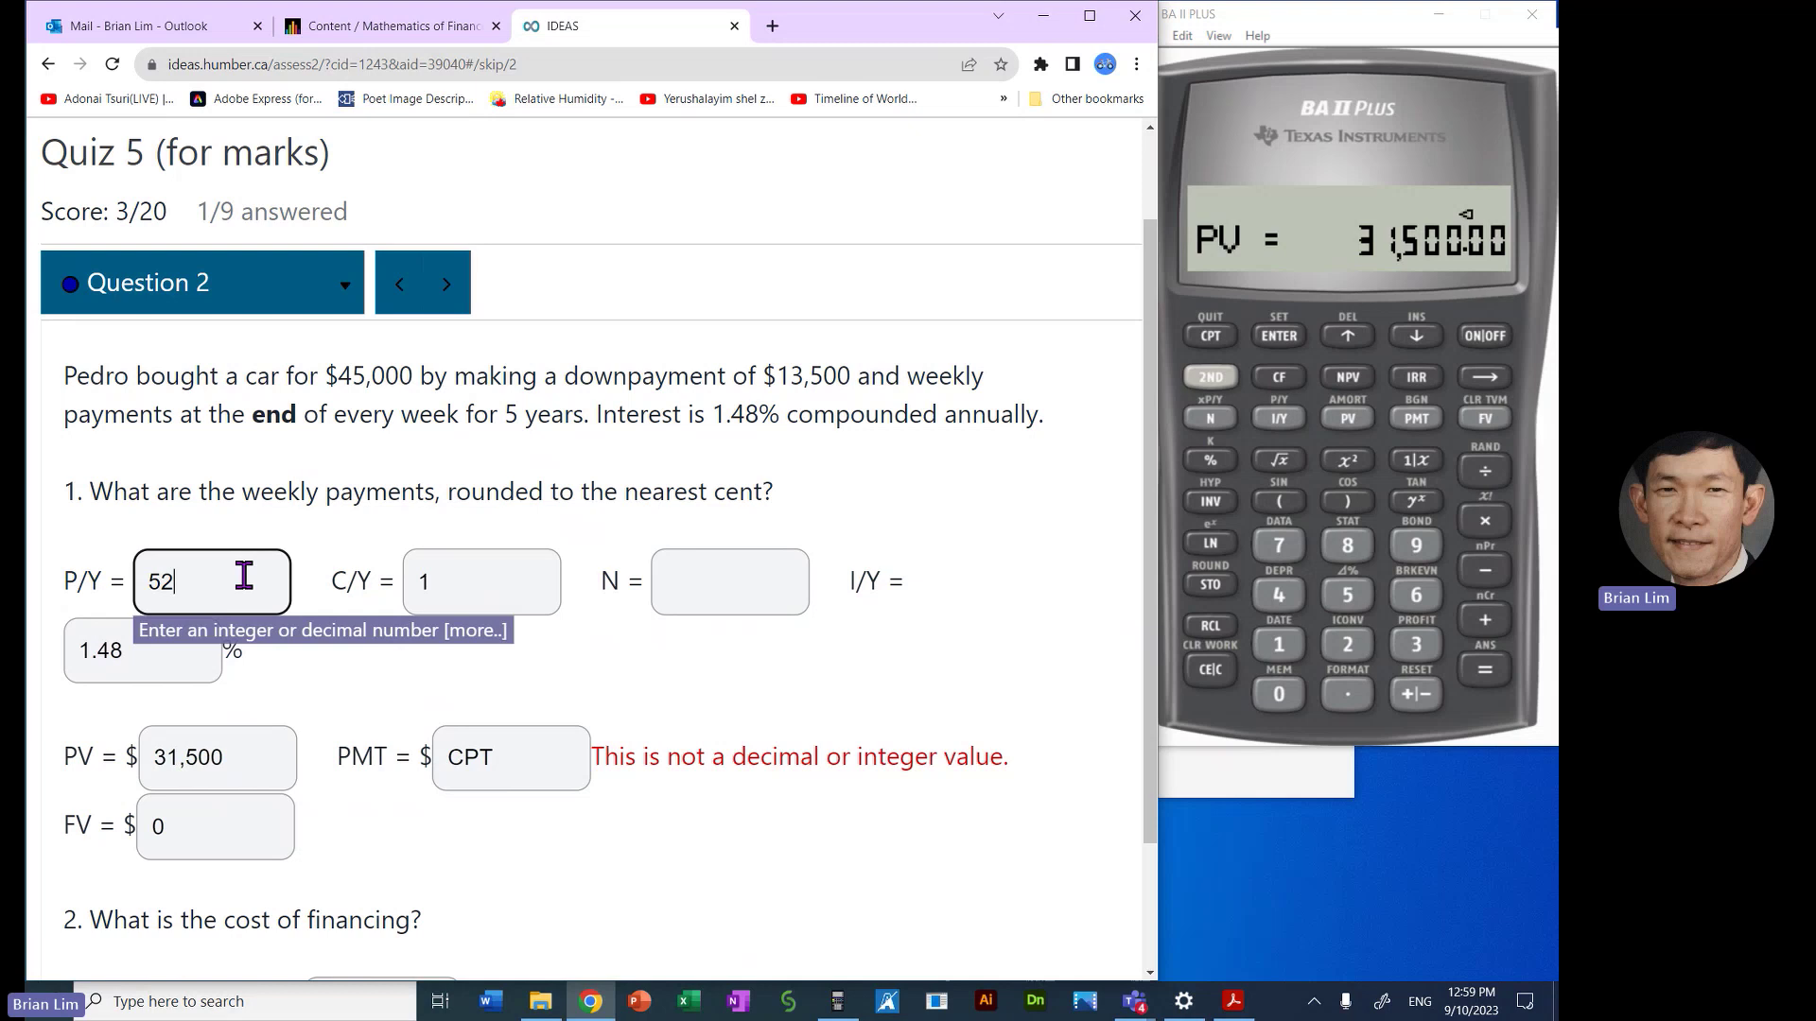
drag(243, 571, 71, 582)
drag(505, 574, 412, 578)
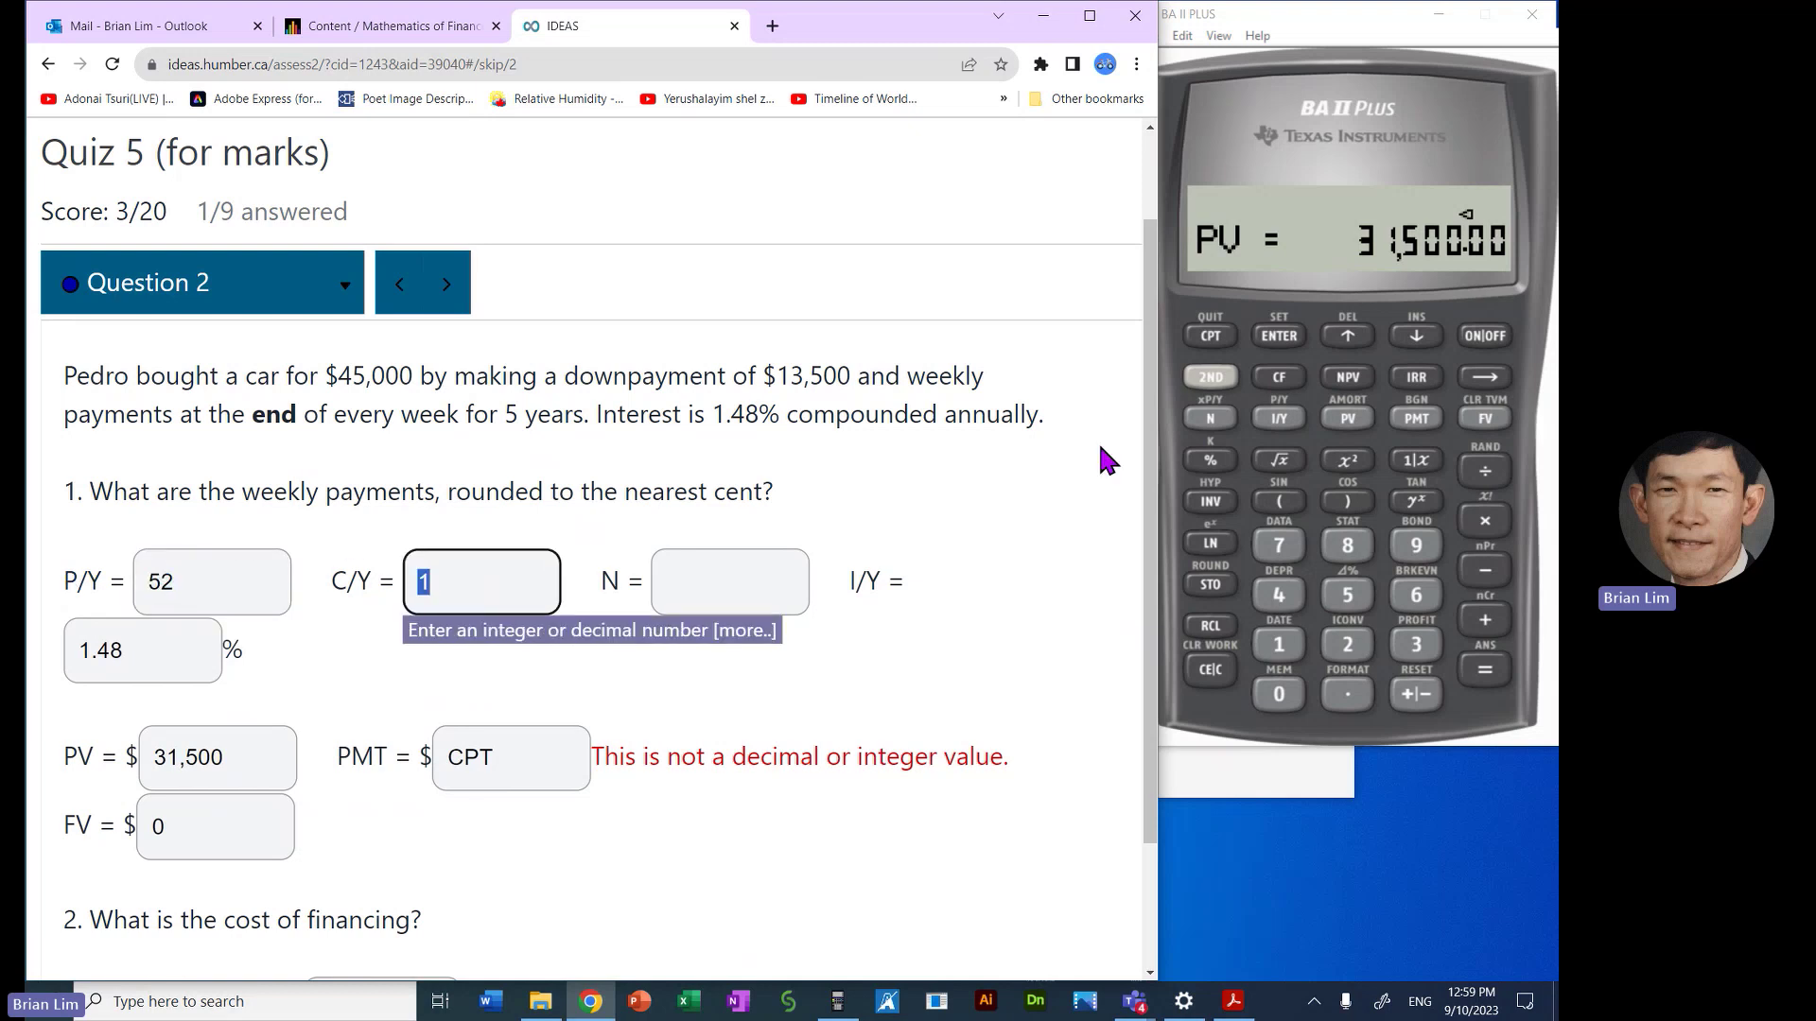
click(1212, 377)
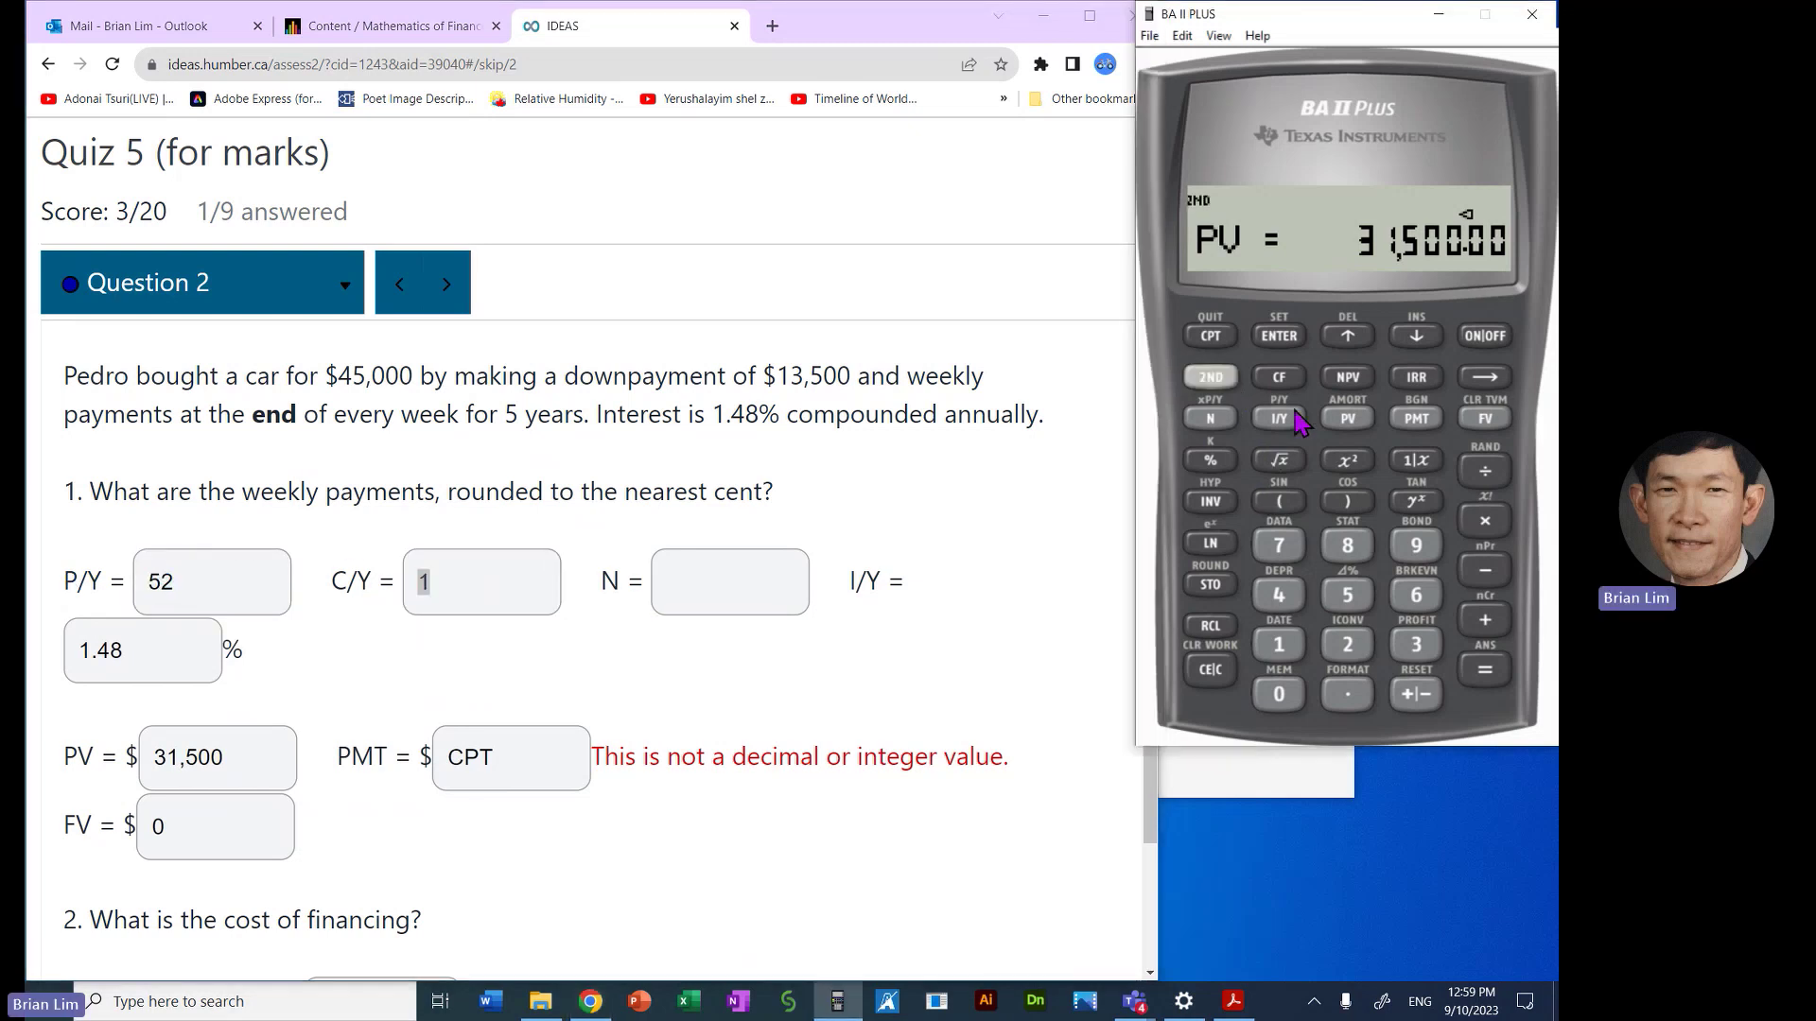
click(1282, 419)
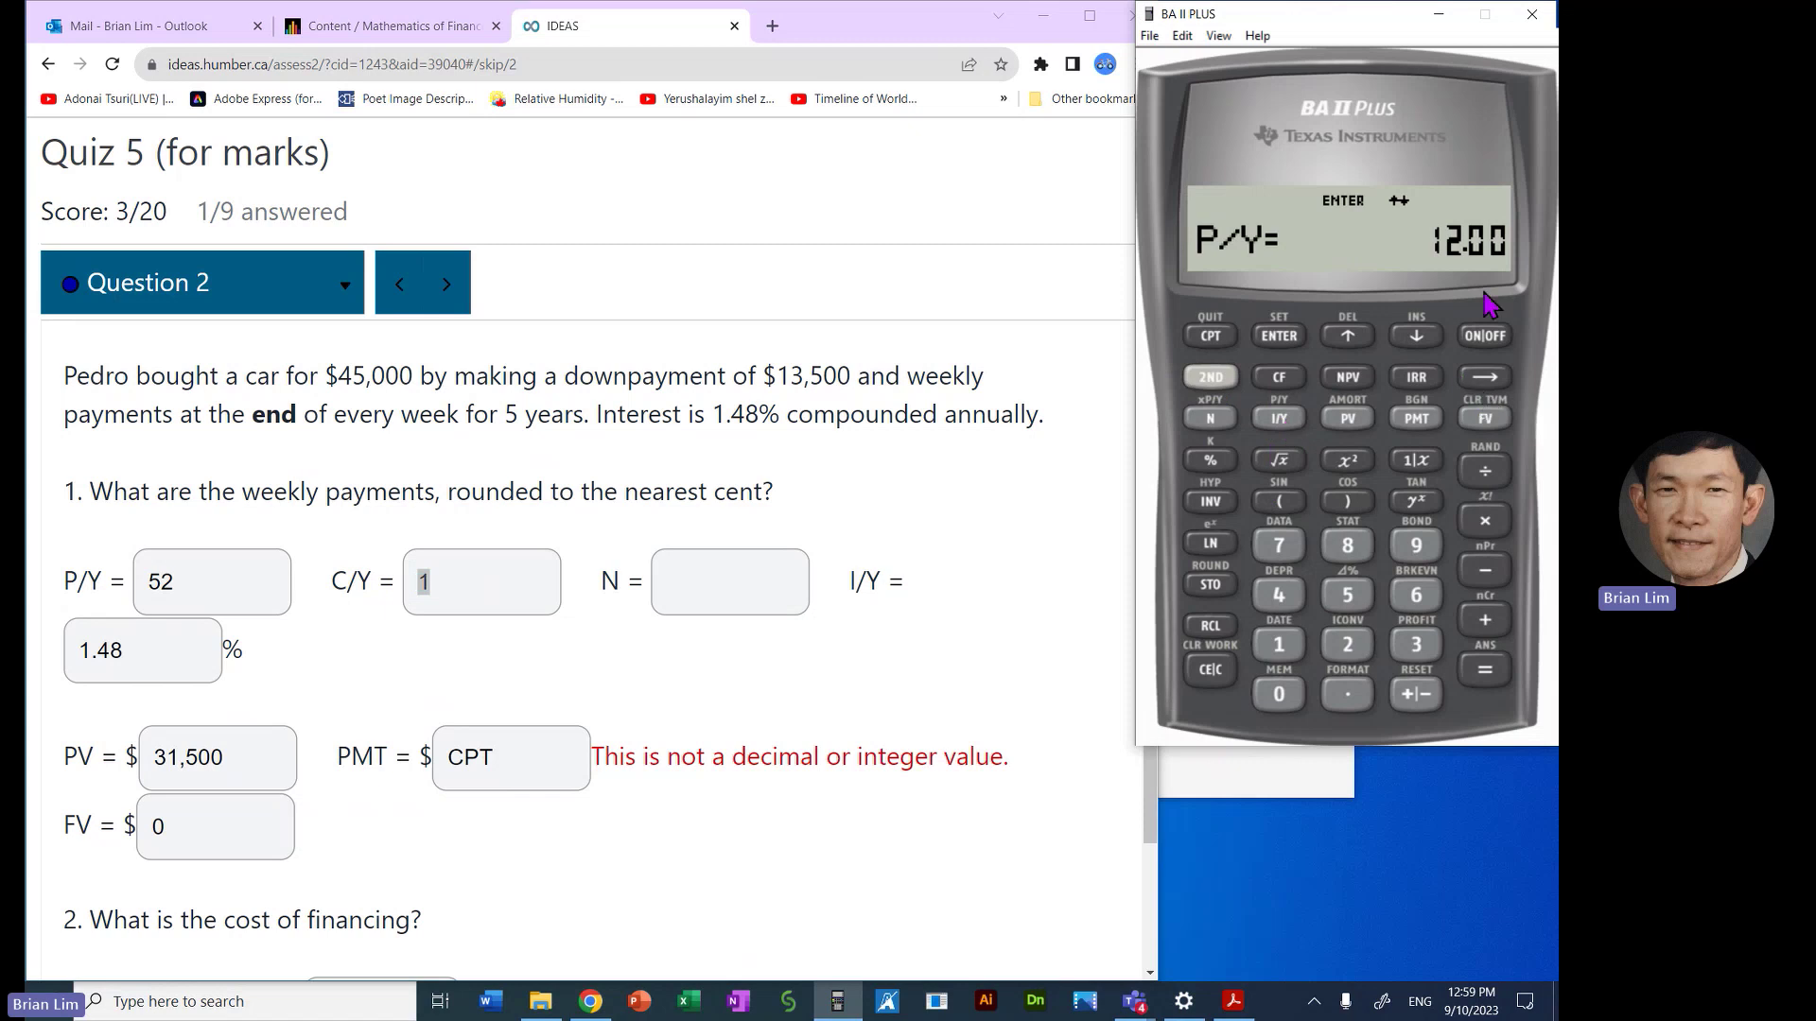
click(1369, 597)
click(1366, 647)
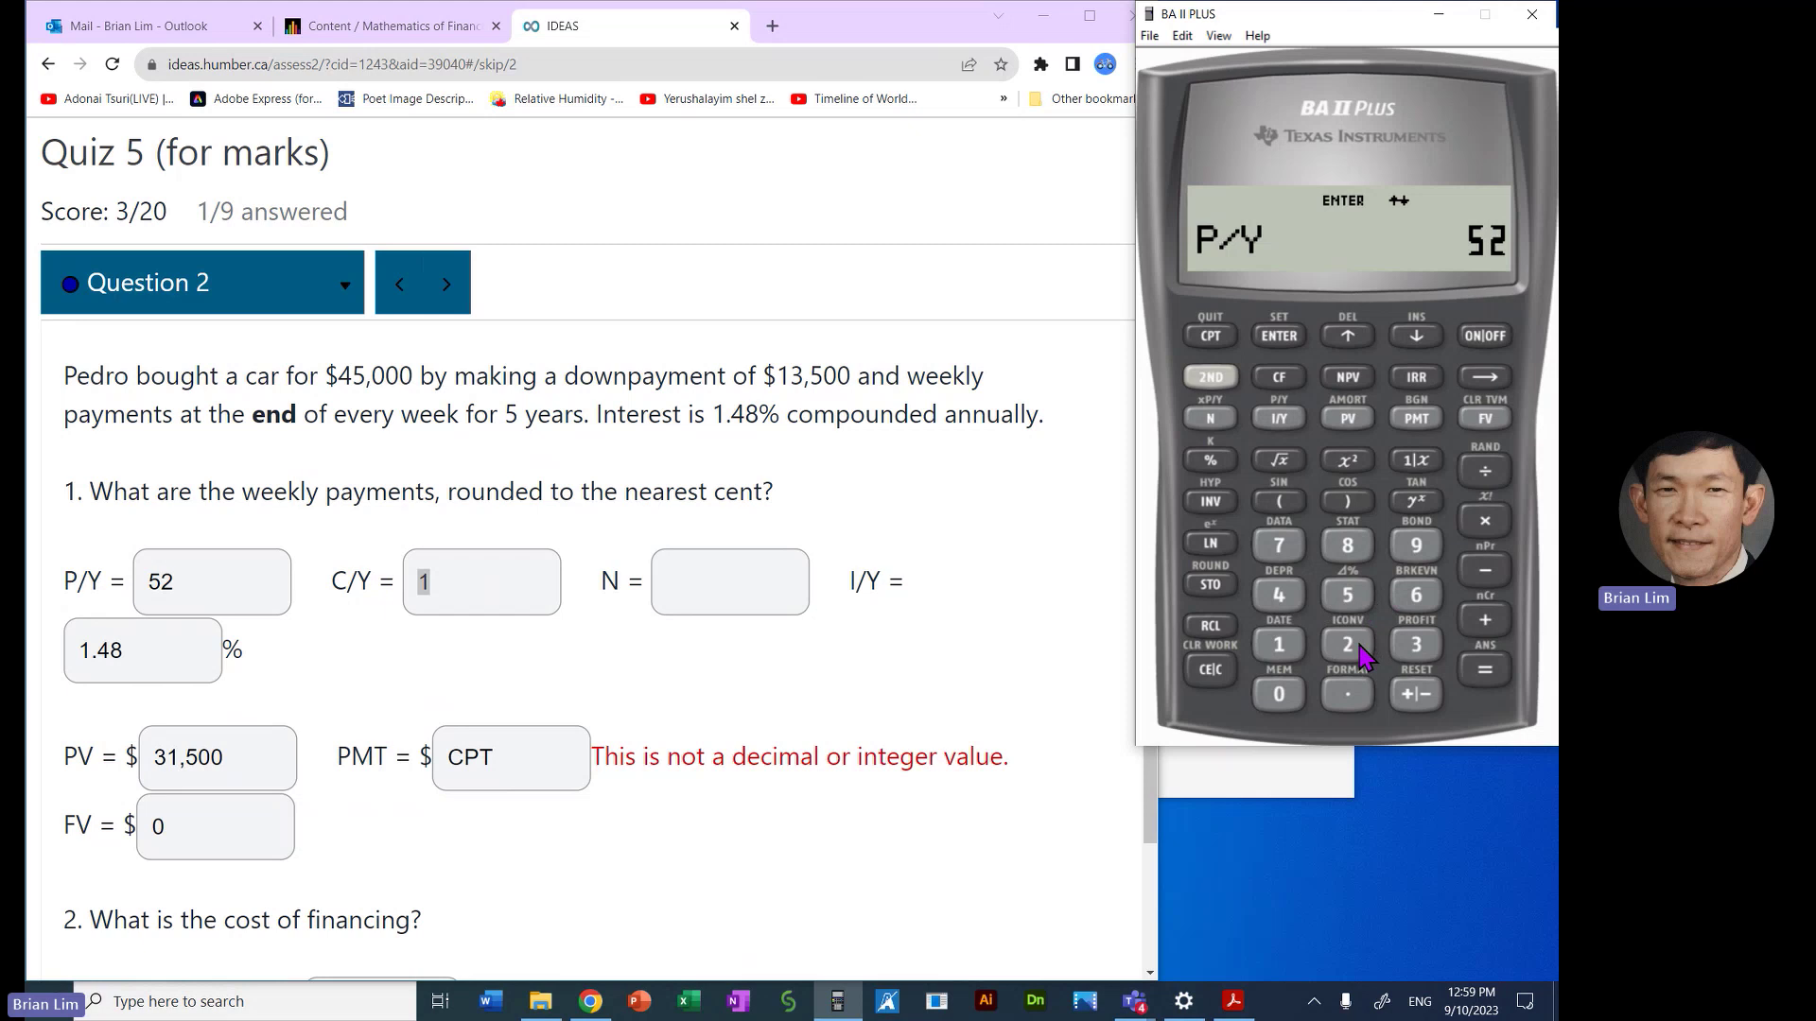
click(1282, 339)
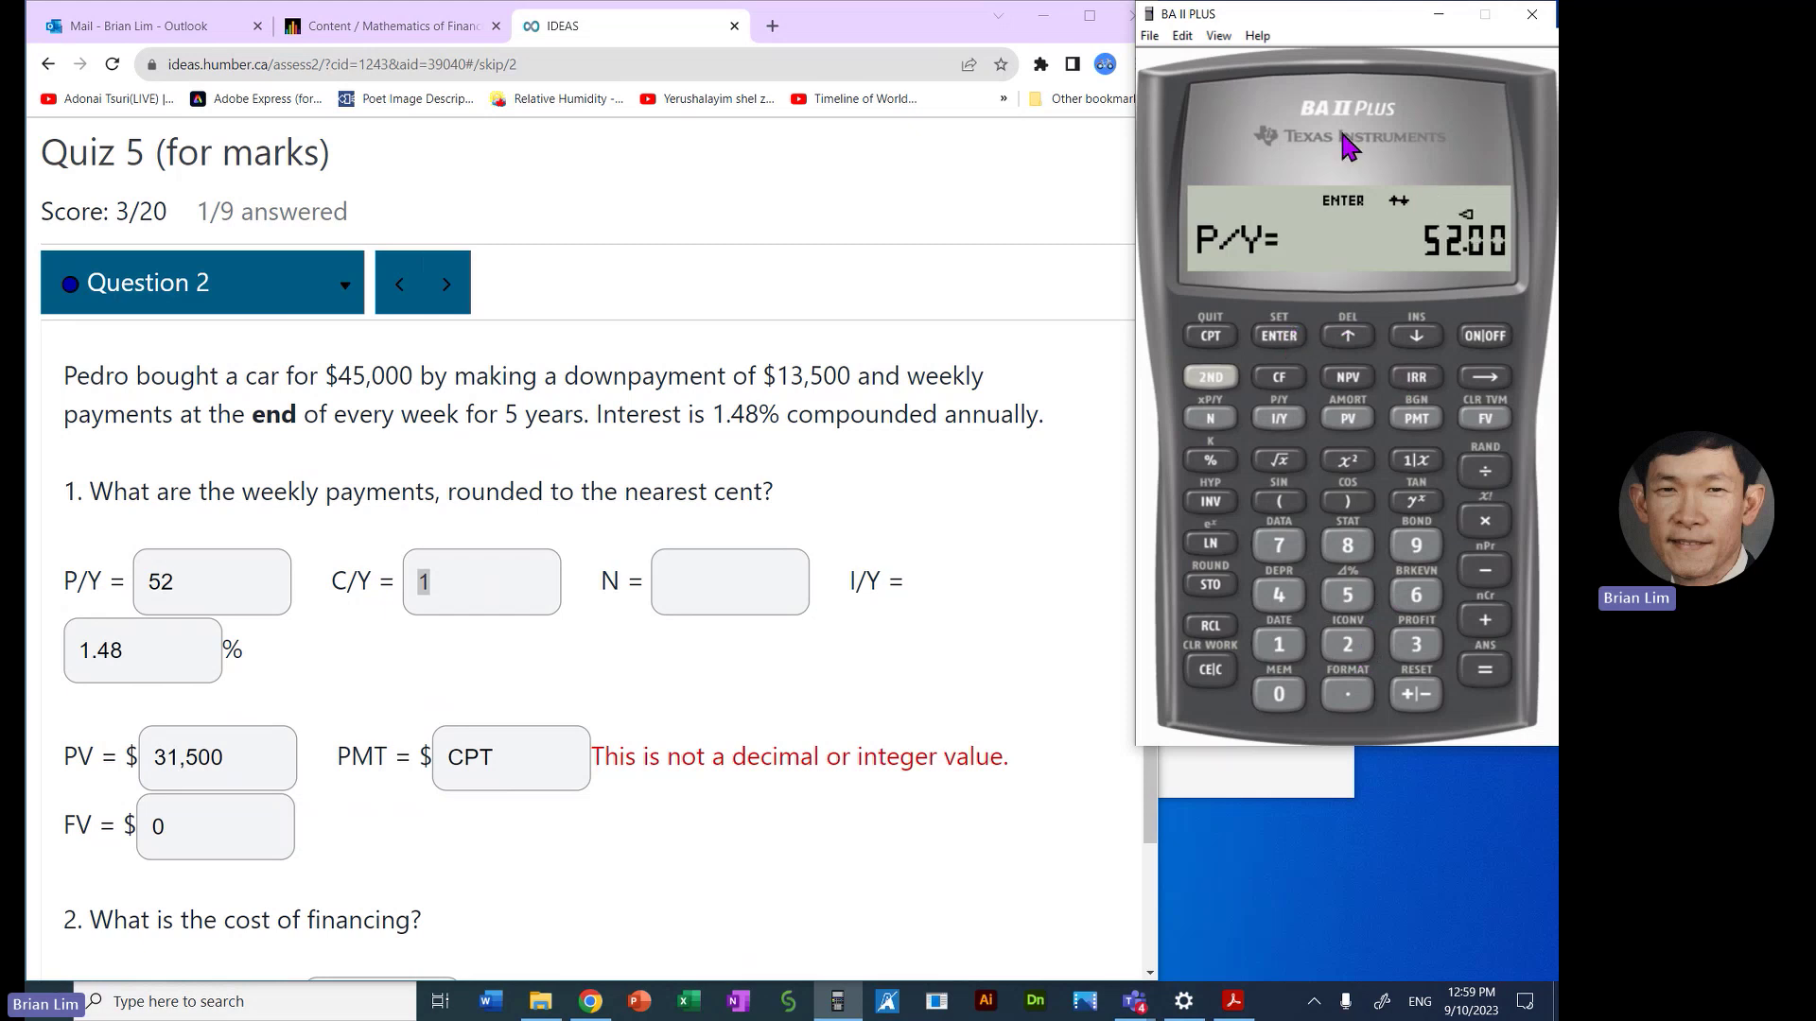
Step: Set C/Y to 1, recheck P/Y, and clear the calculator back to 0.00
click(1414, 339)
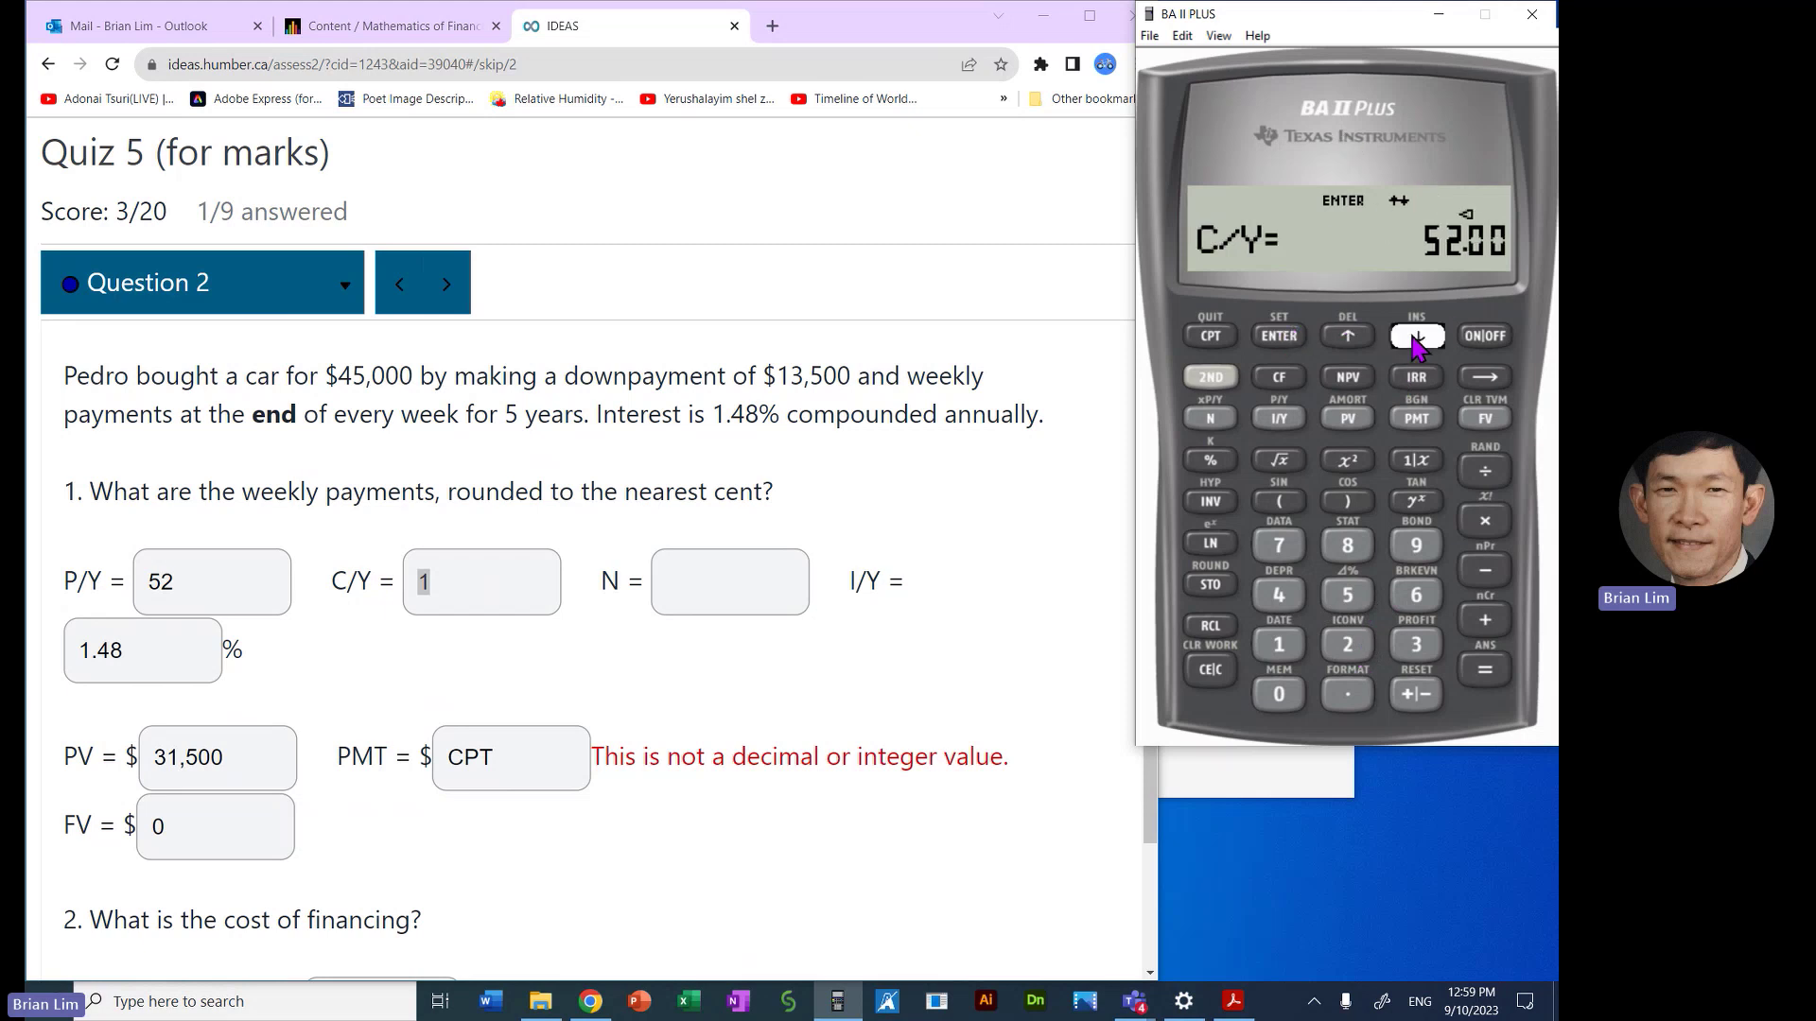
click(1280, 646)
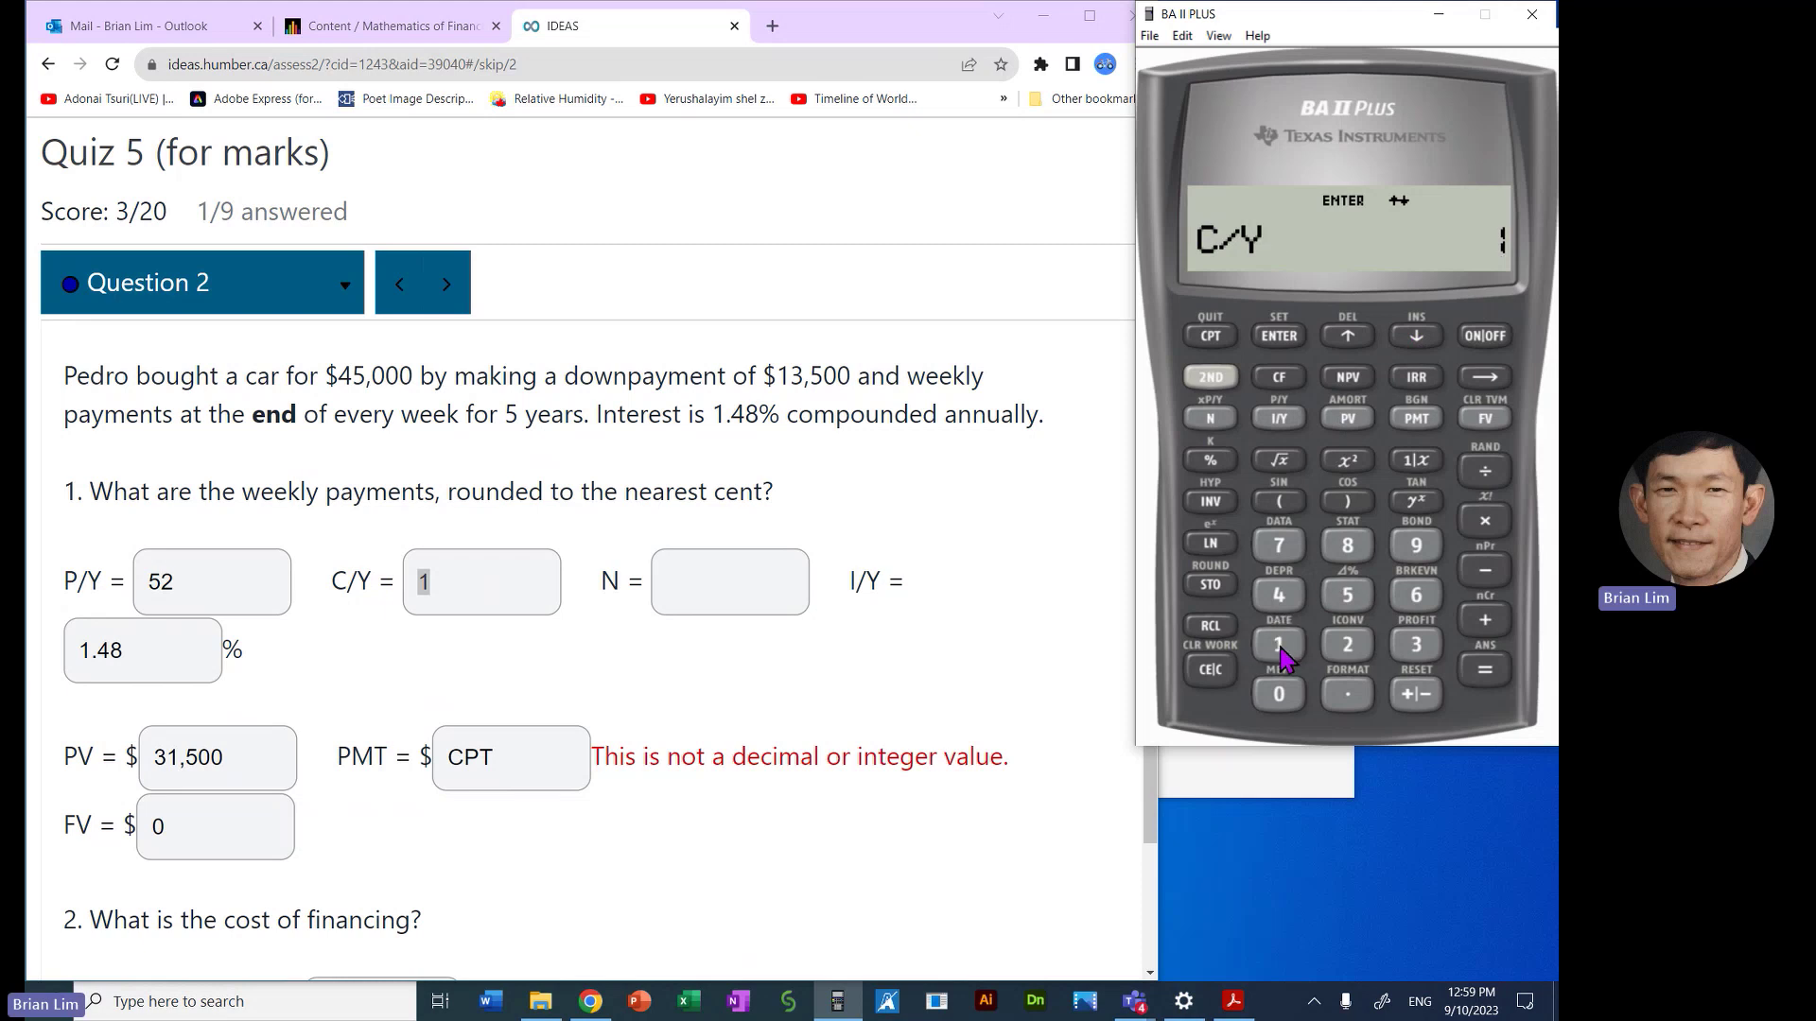
click(1292, 342)
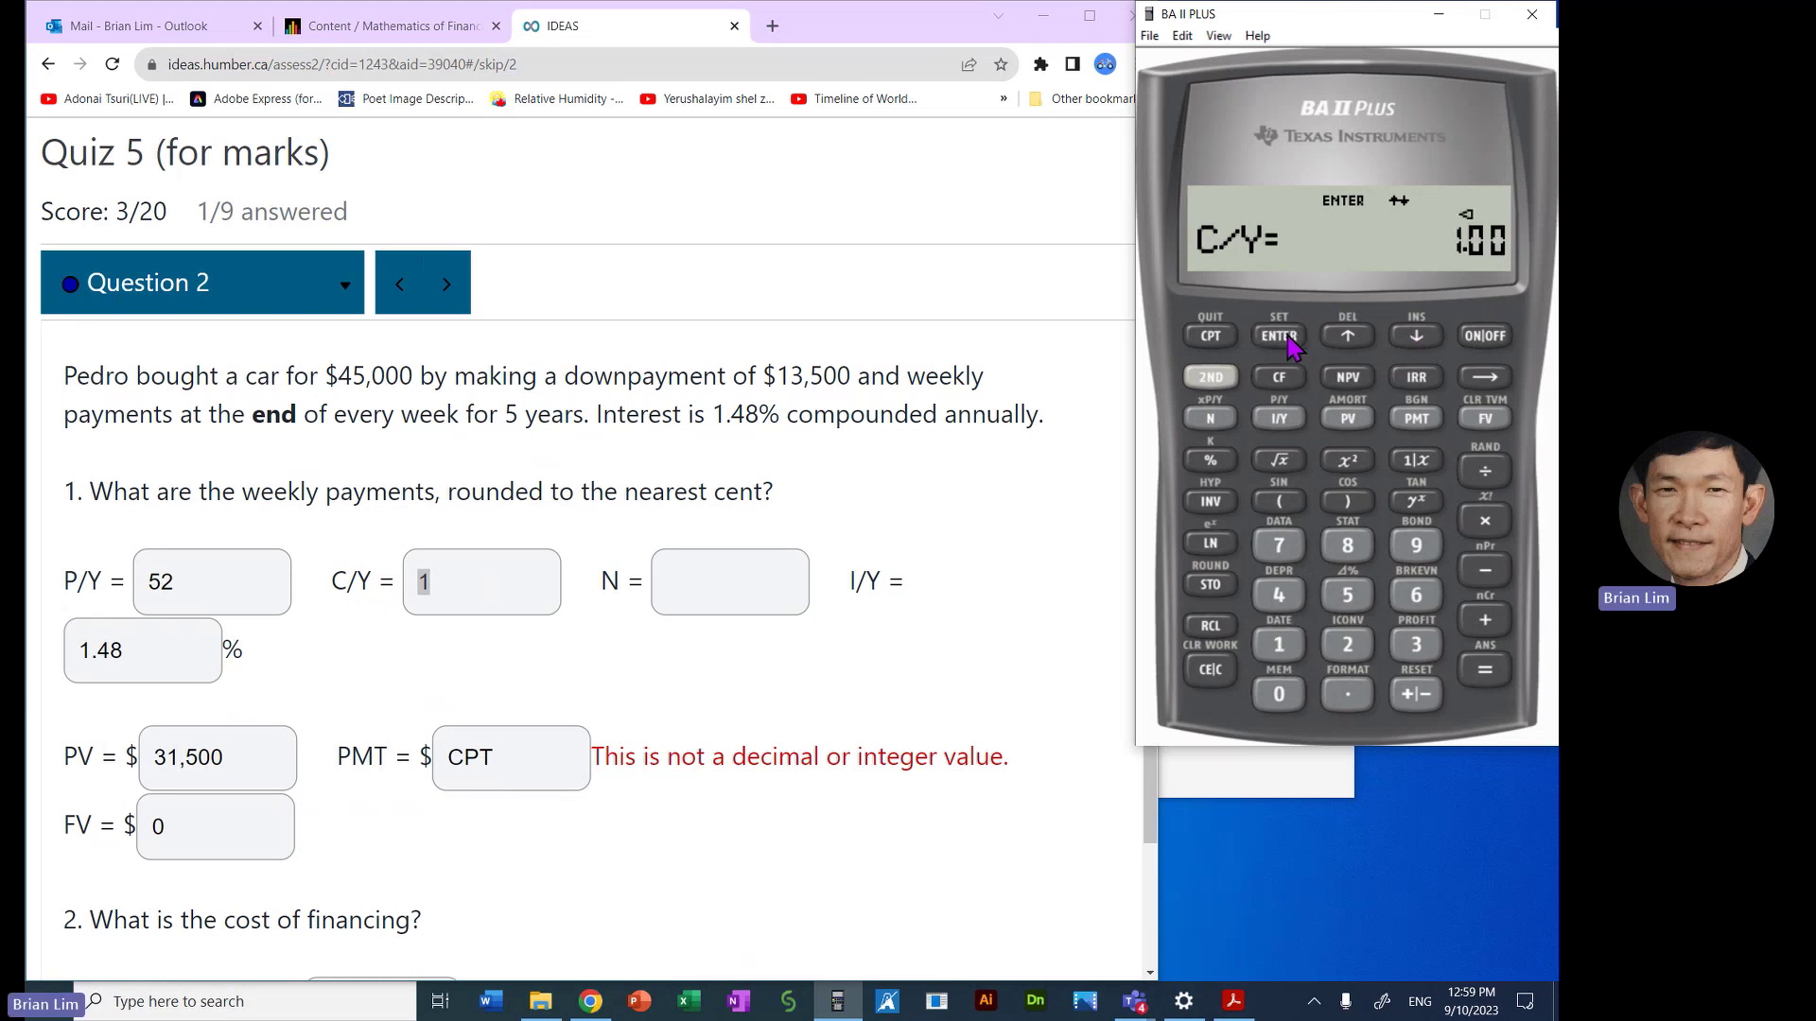
click(1348, 338)
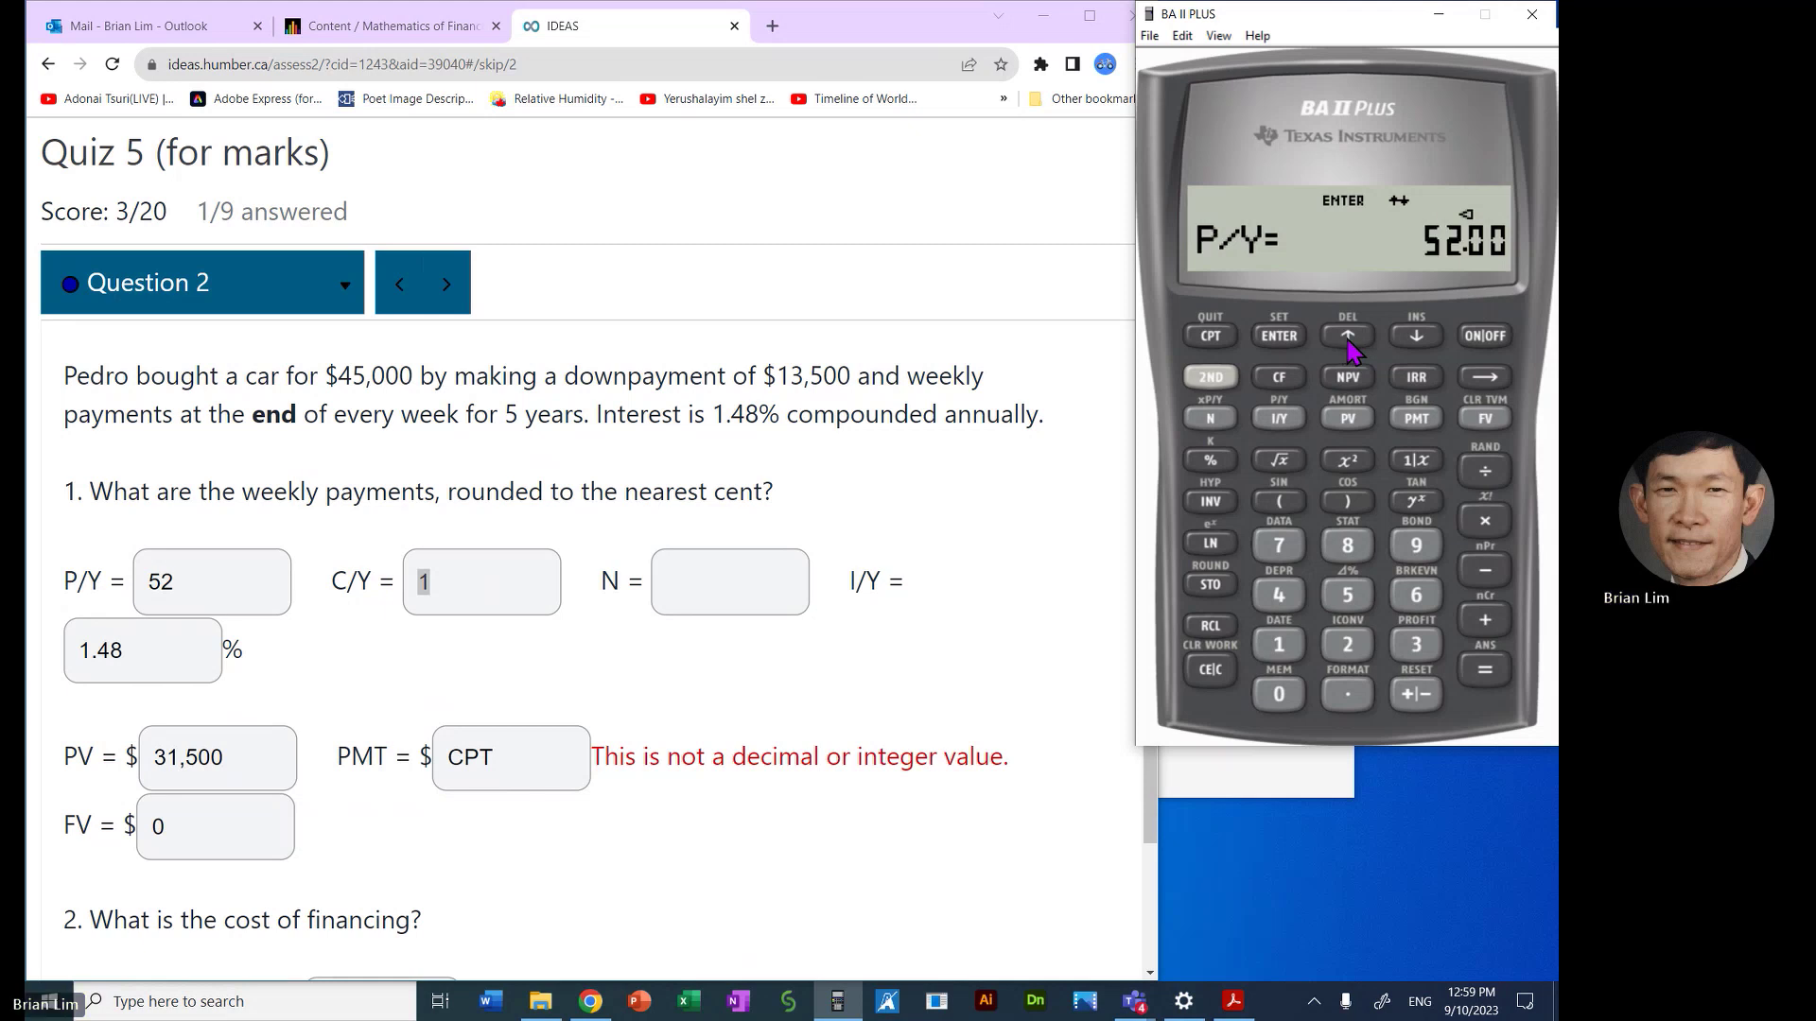
click(1349, 339)
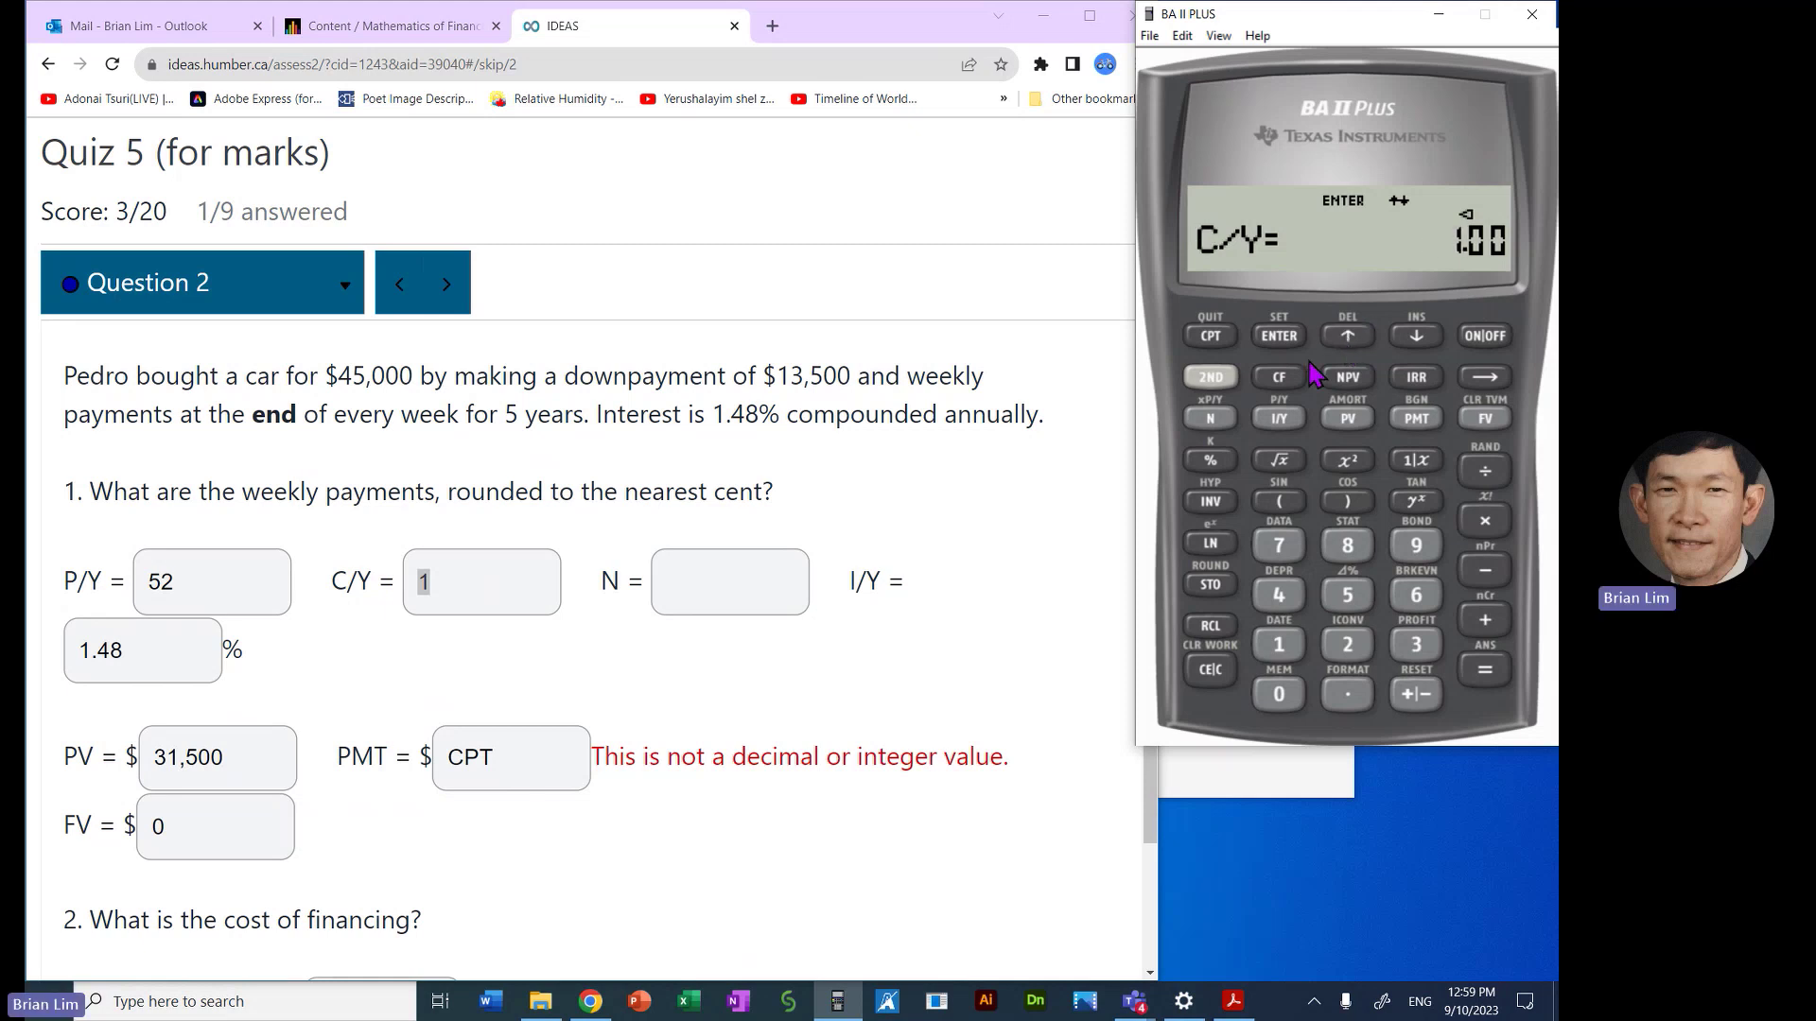
click(1210, 672)
click(1210, 672)
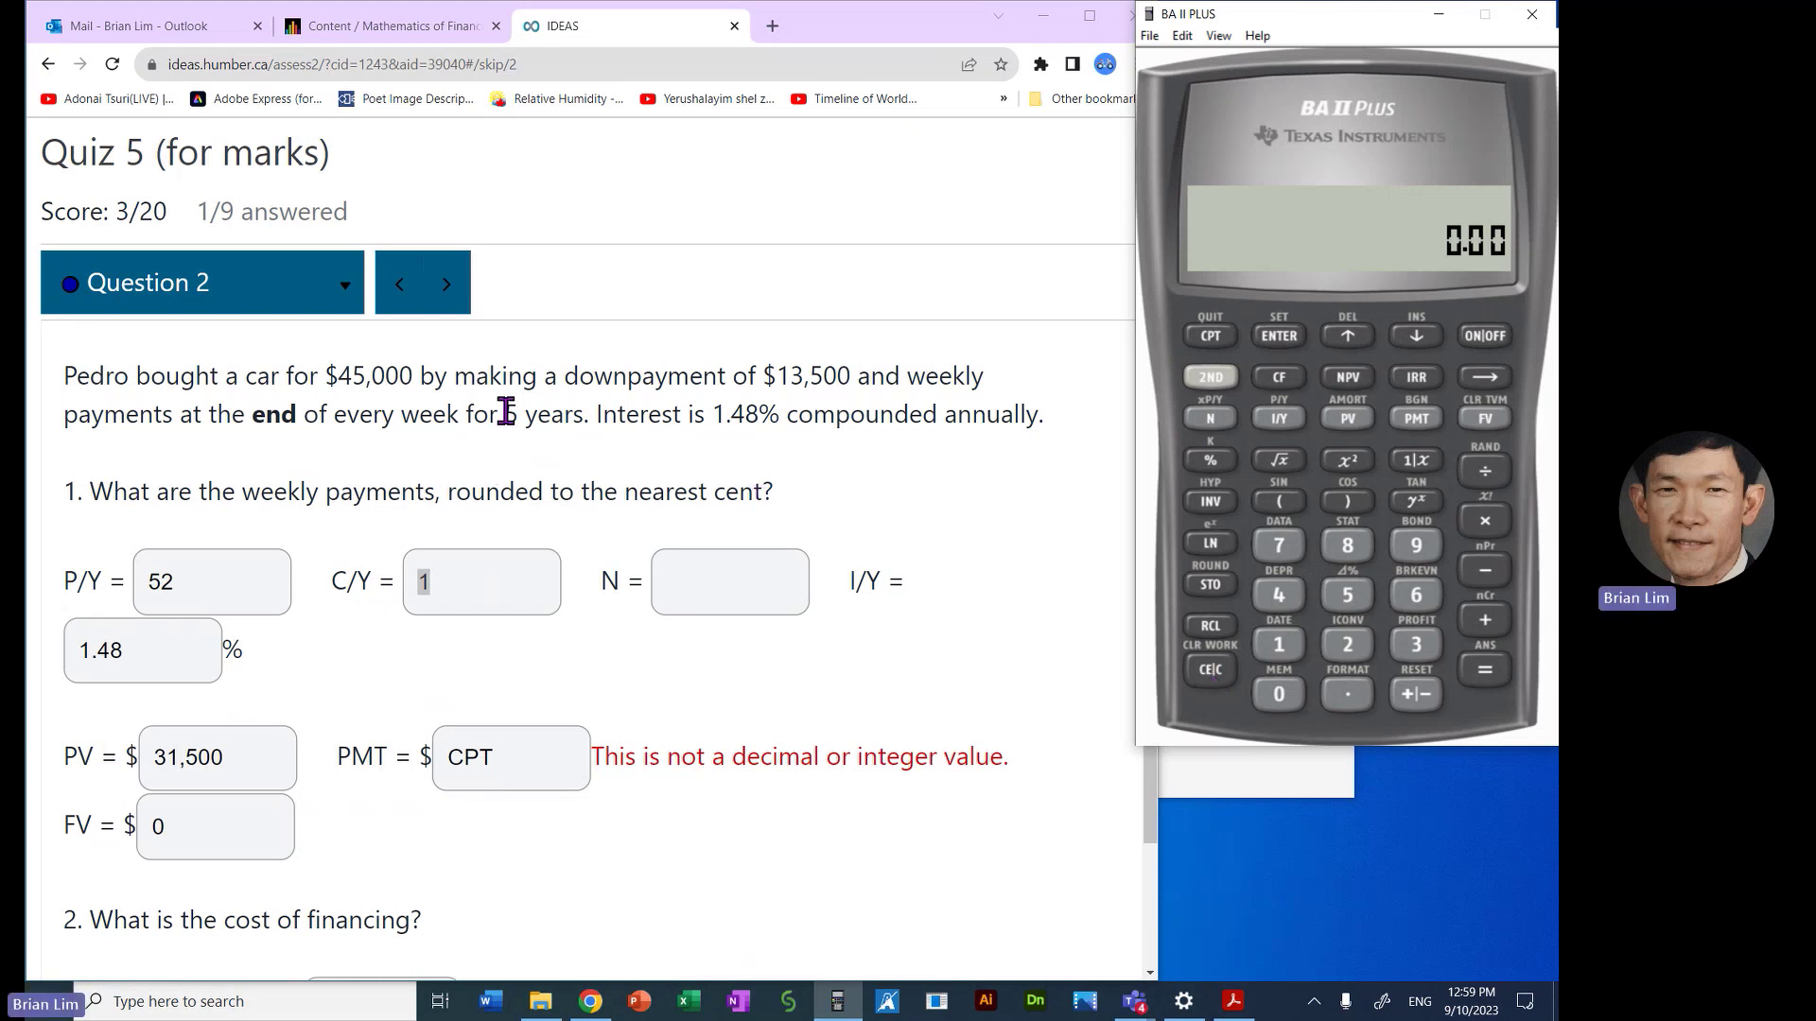
Step: Compute N as 260 weekly payments from the 5-year term on the calculator
drag(504, 414, 582, 424)
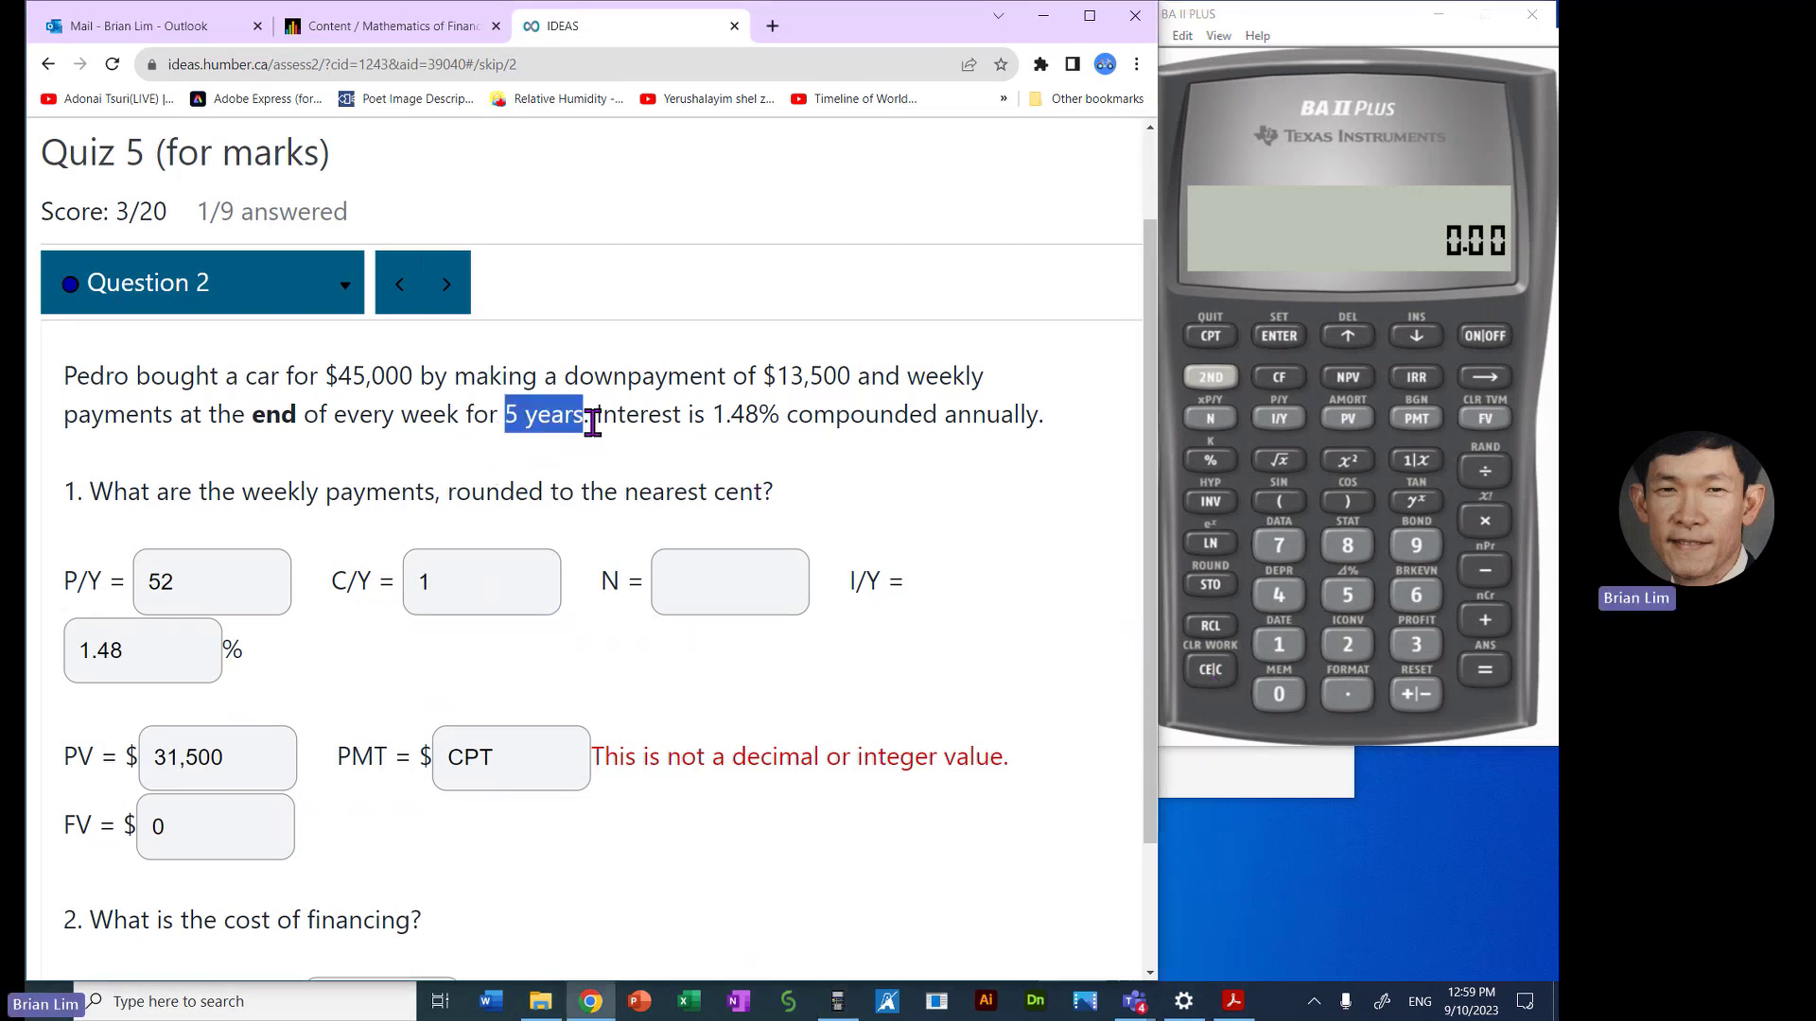
click(1352, 603)
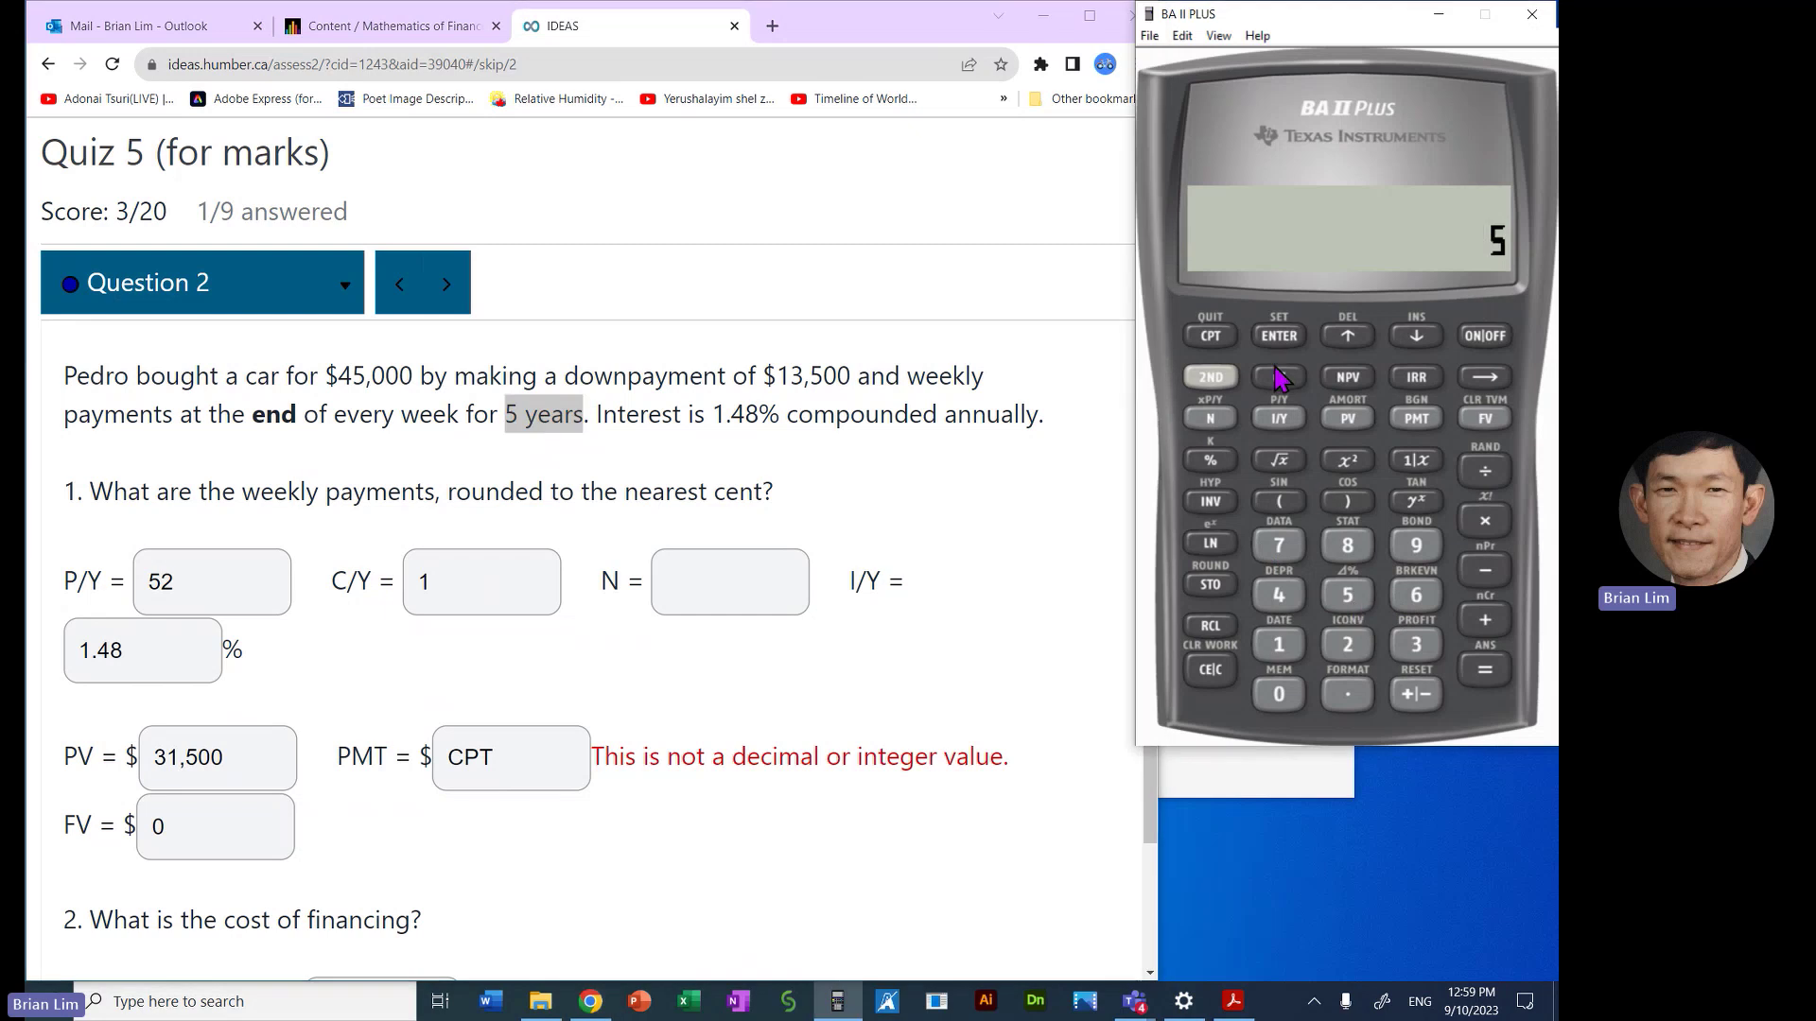
click(1220, 377)
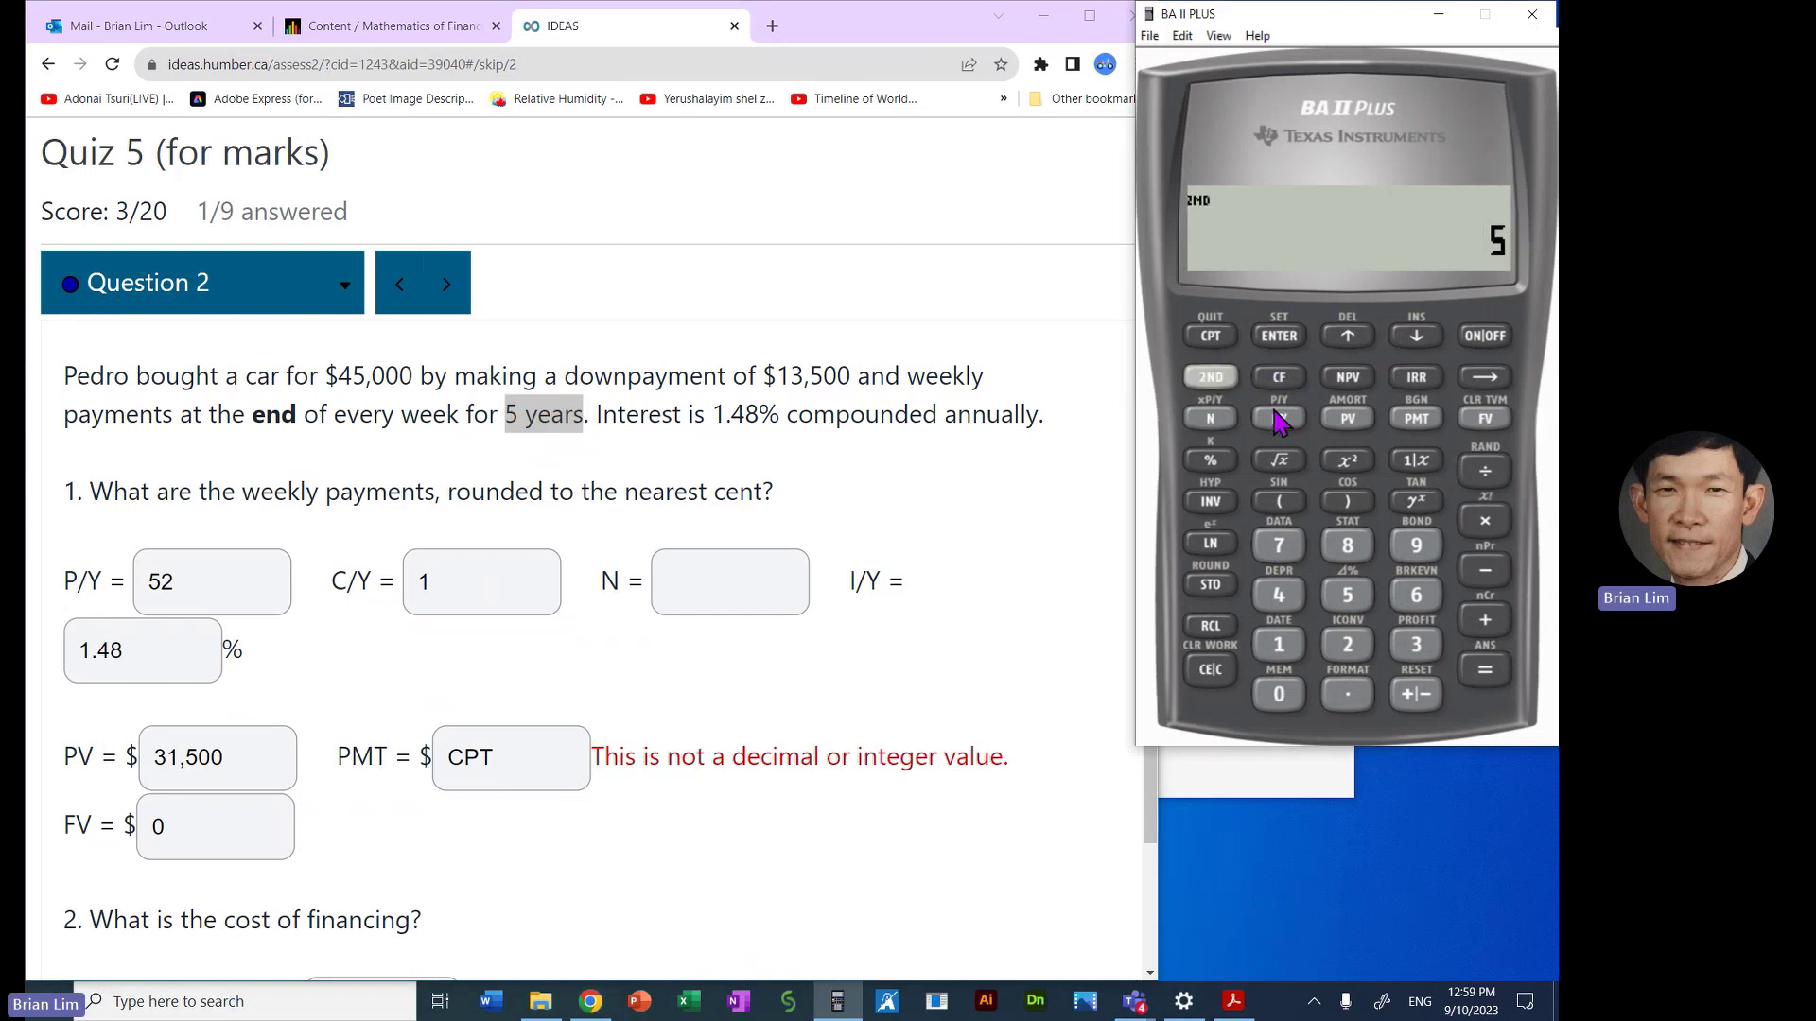
click(1211, 419)
click(725, 573)
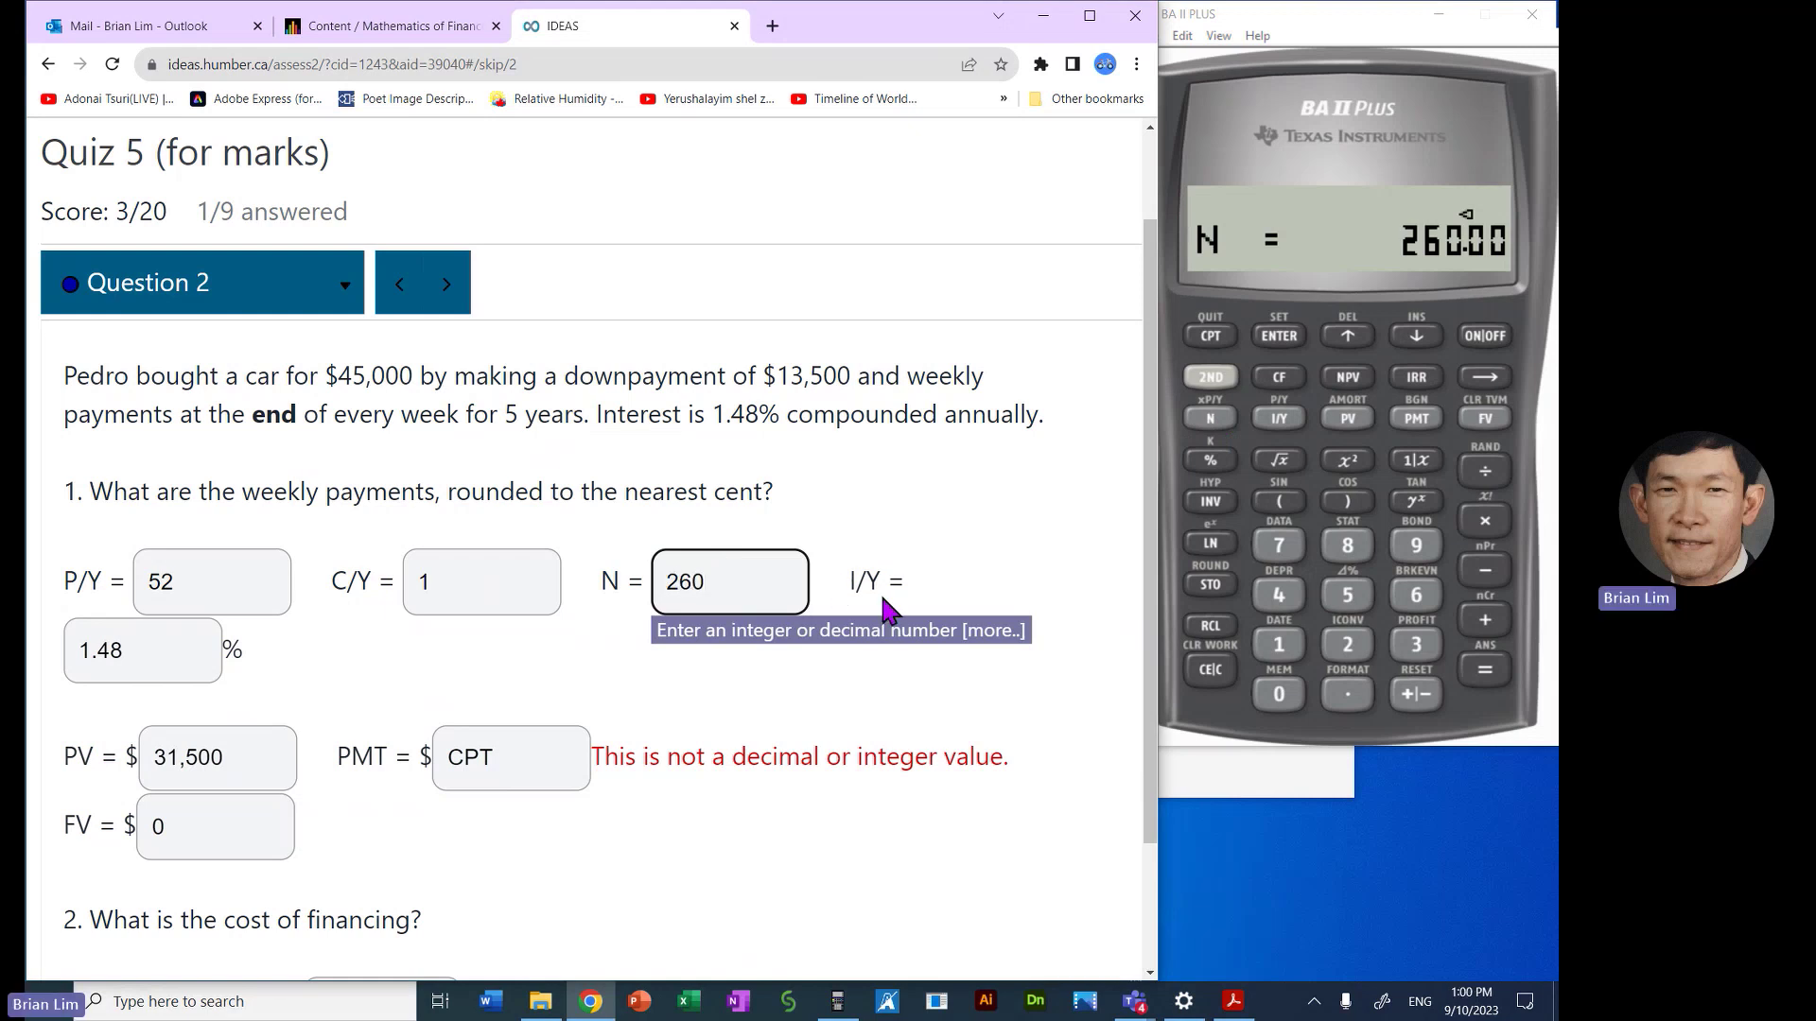
Step: Store 1.48 as the I/Y interest rate on the calculator
click(118, 658)
click(1279, 644)
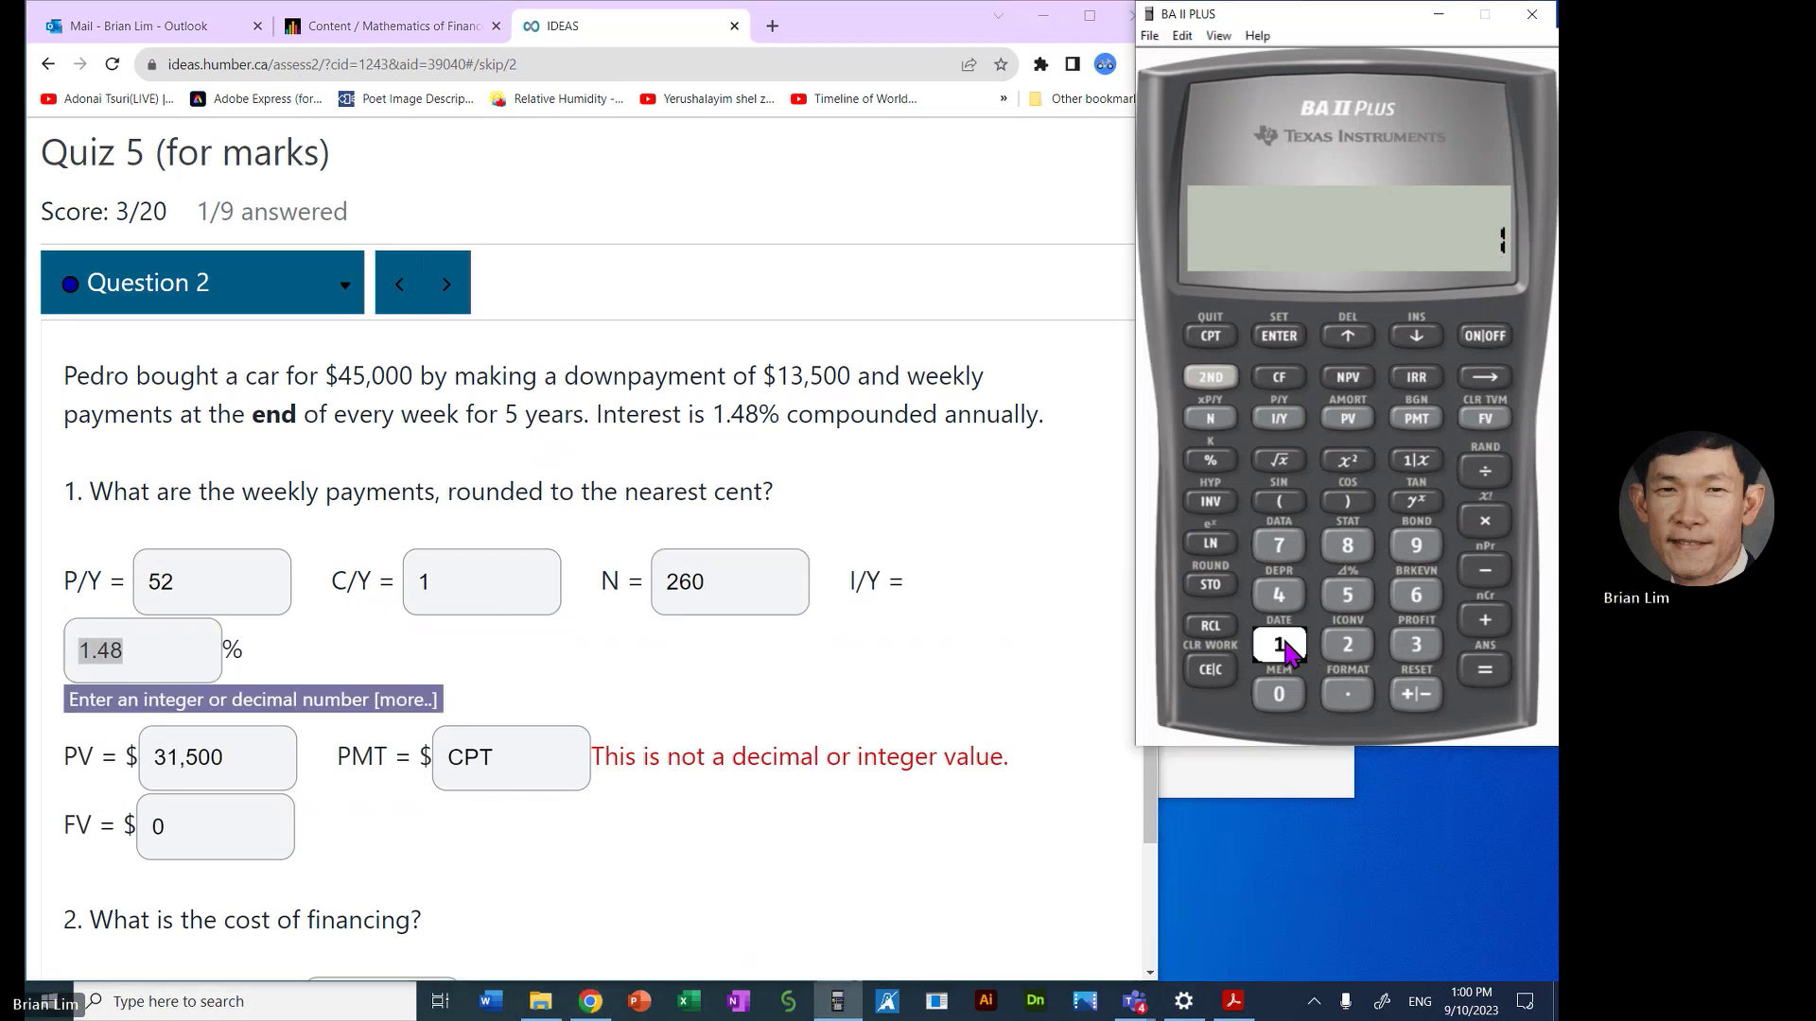
click(1349, 698)
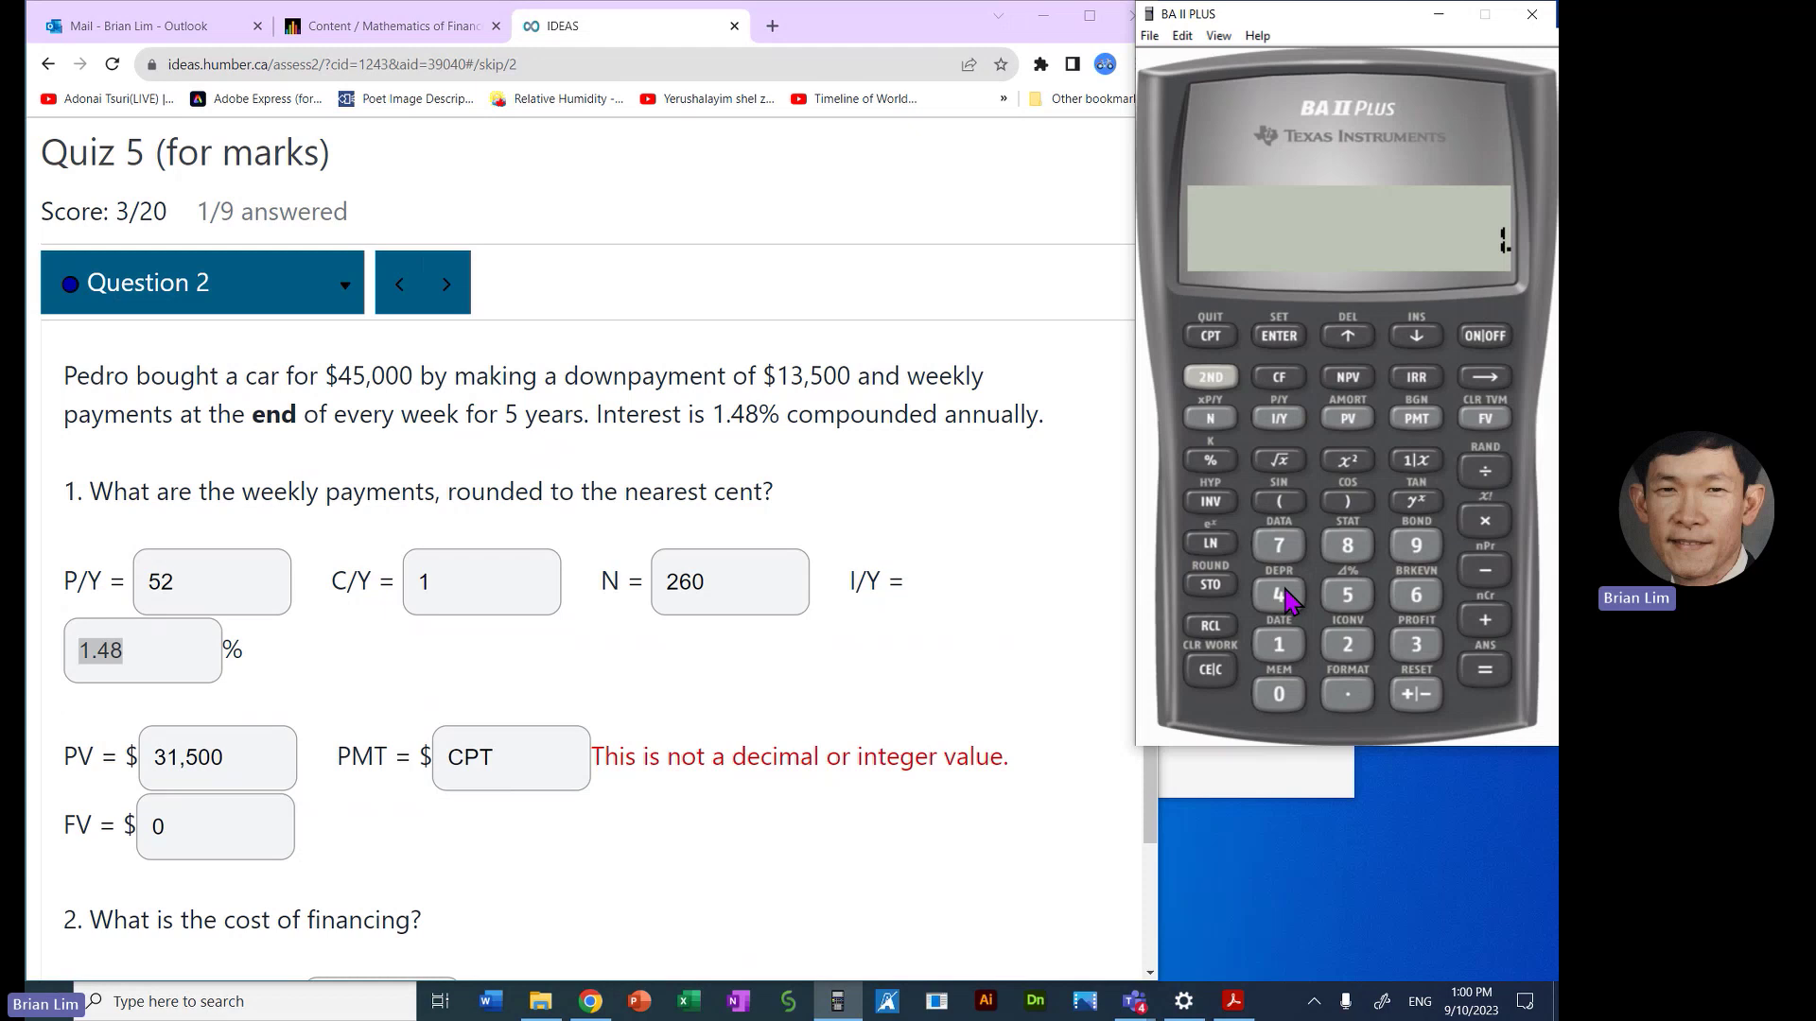
click(1286, 597)
click(1354, 553)
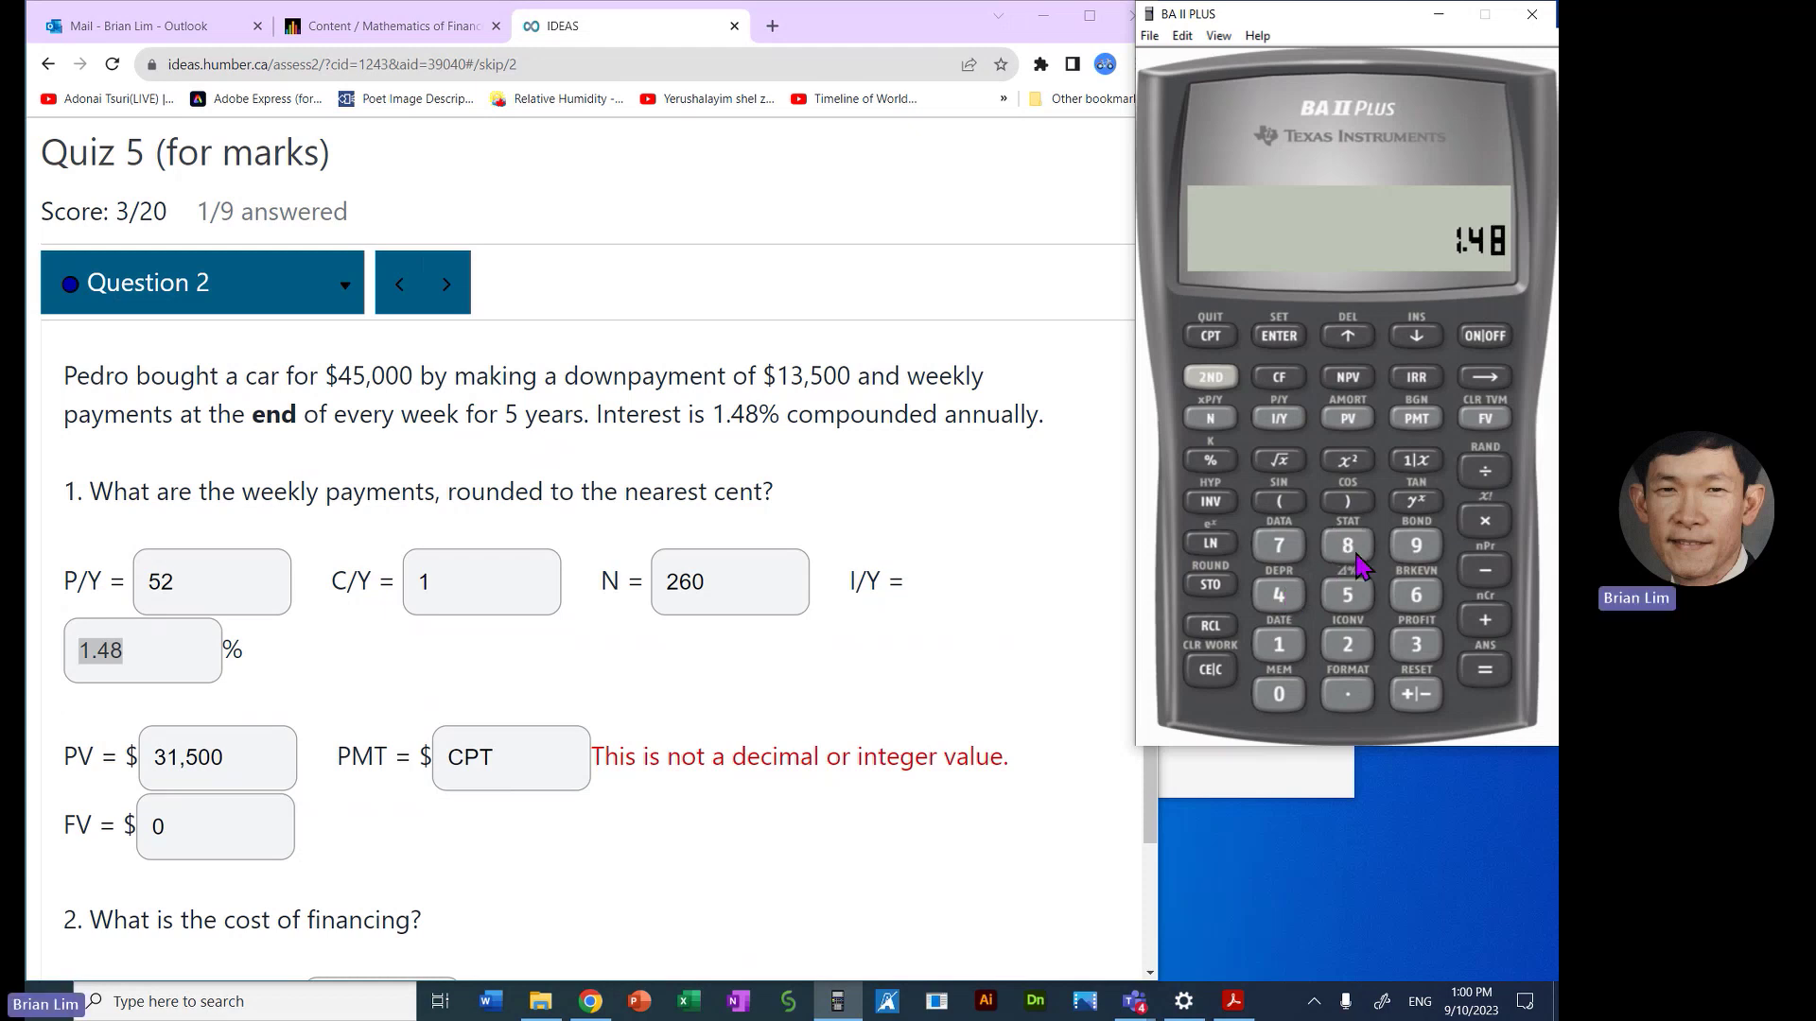
click(1286, 418)
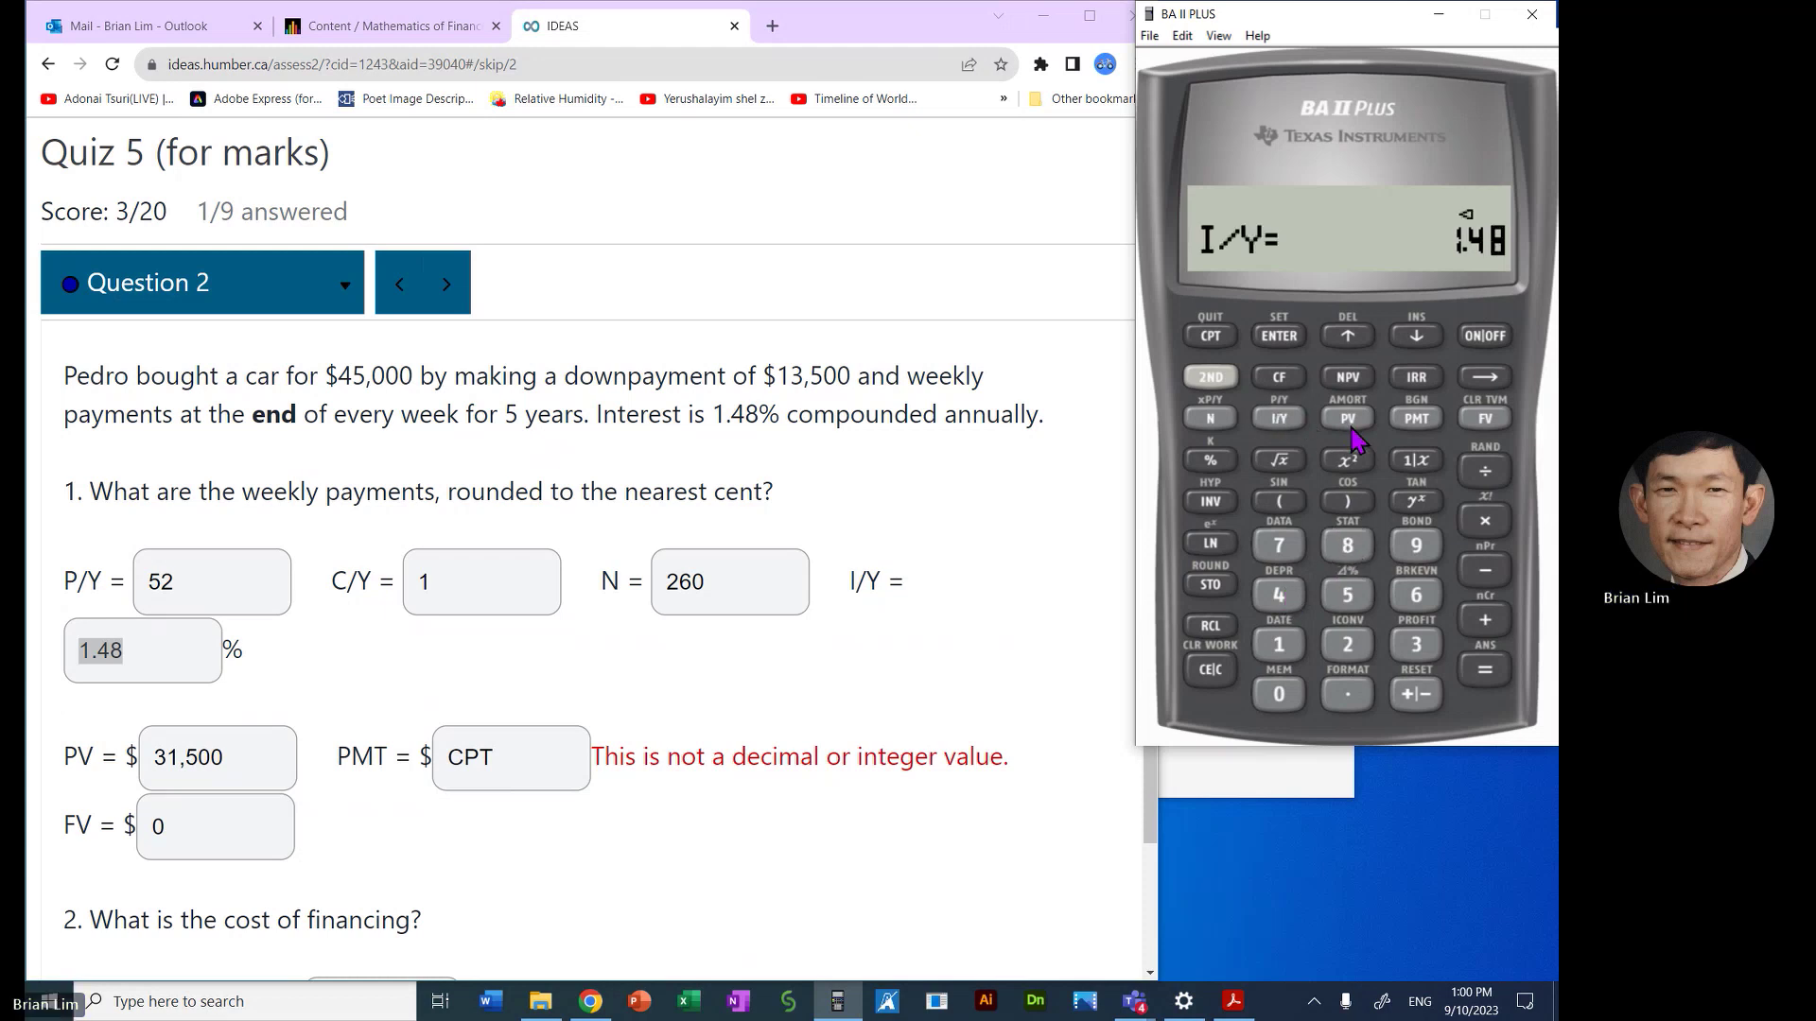
Step: Recall the calculator's PV to confirm 31,500 against the $45,000 price and $13,500 downpayment
click(236, 751)
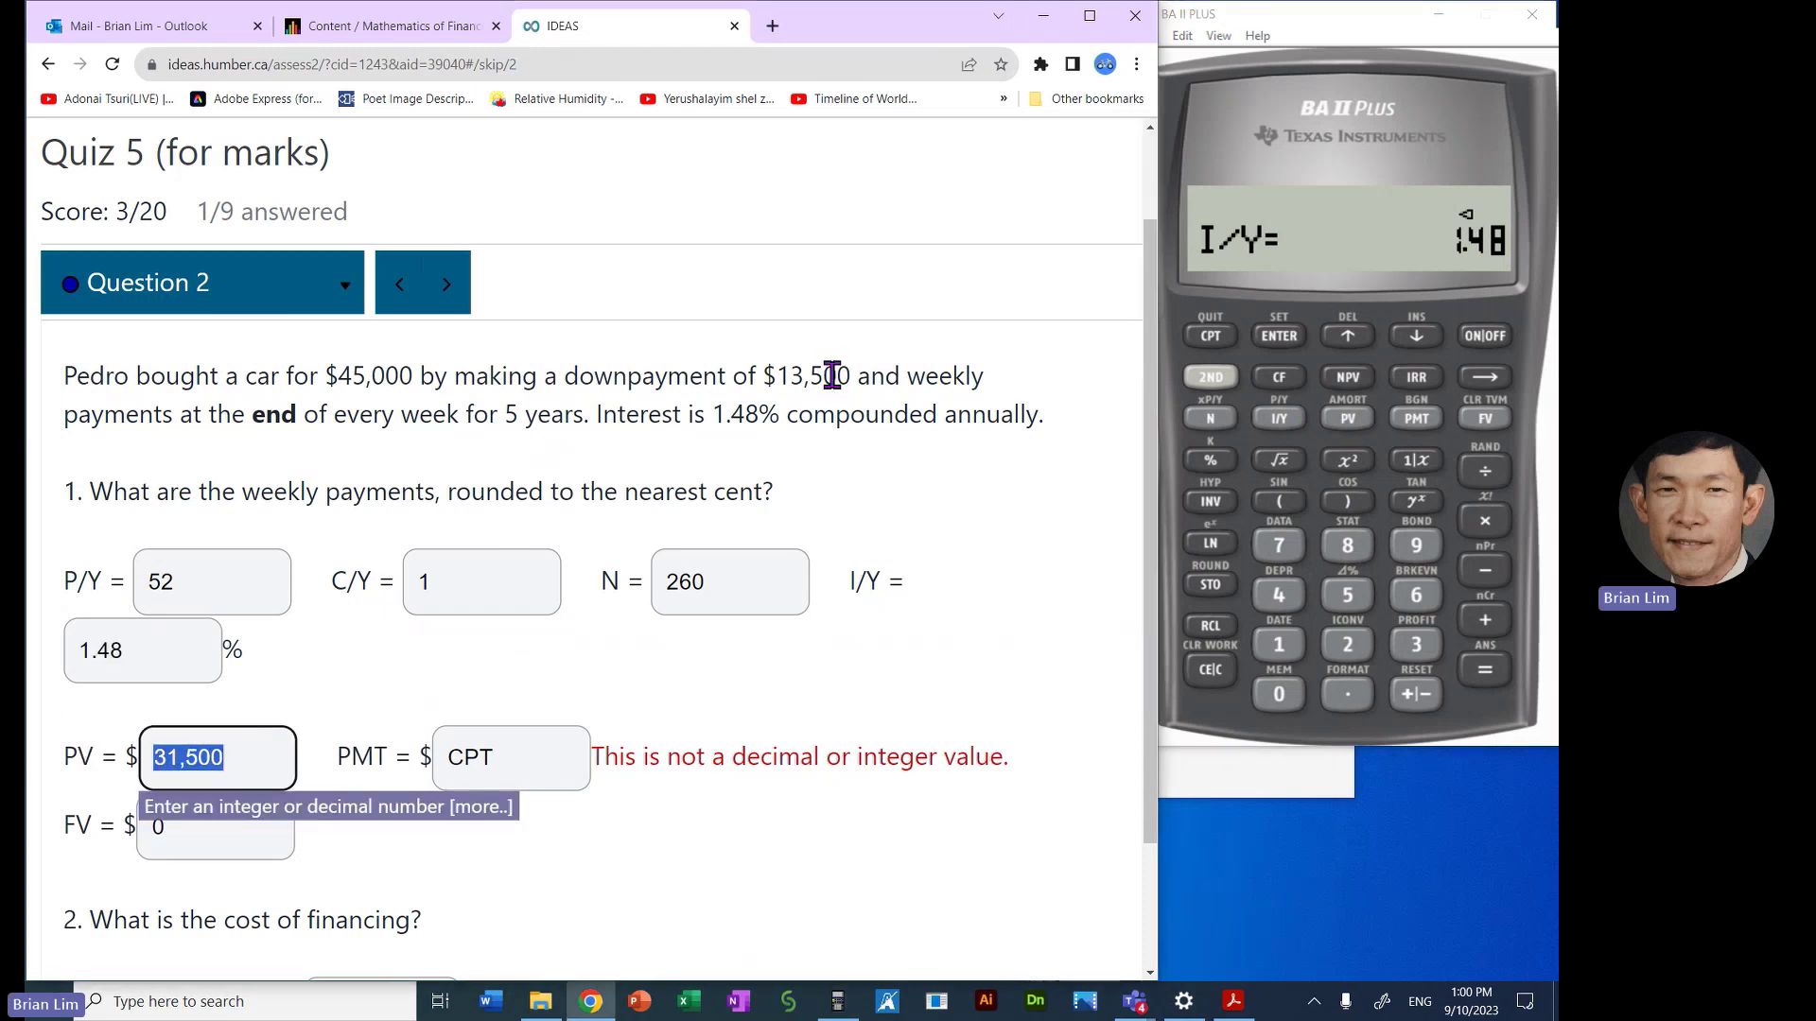
drag(849, 376, 773, 373)
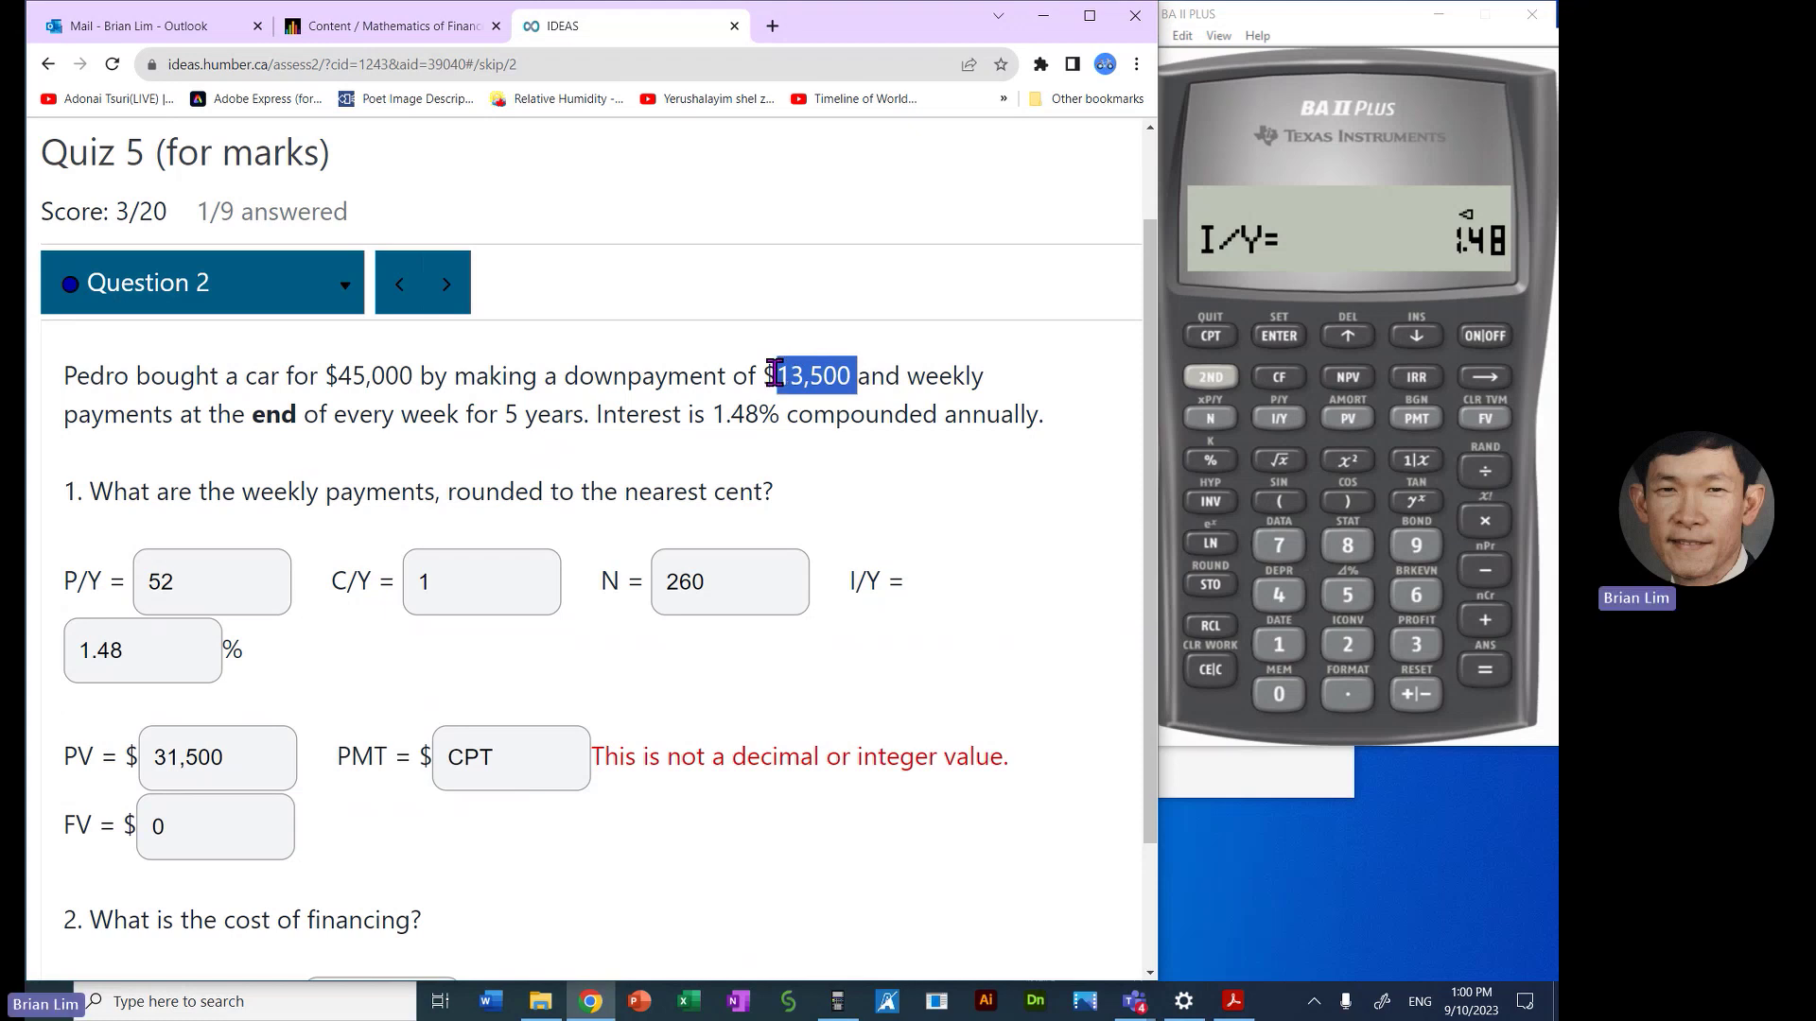
drag(416, 375, 333, 373)
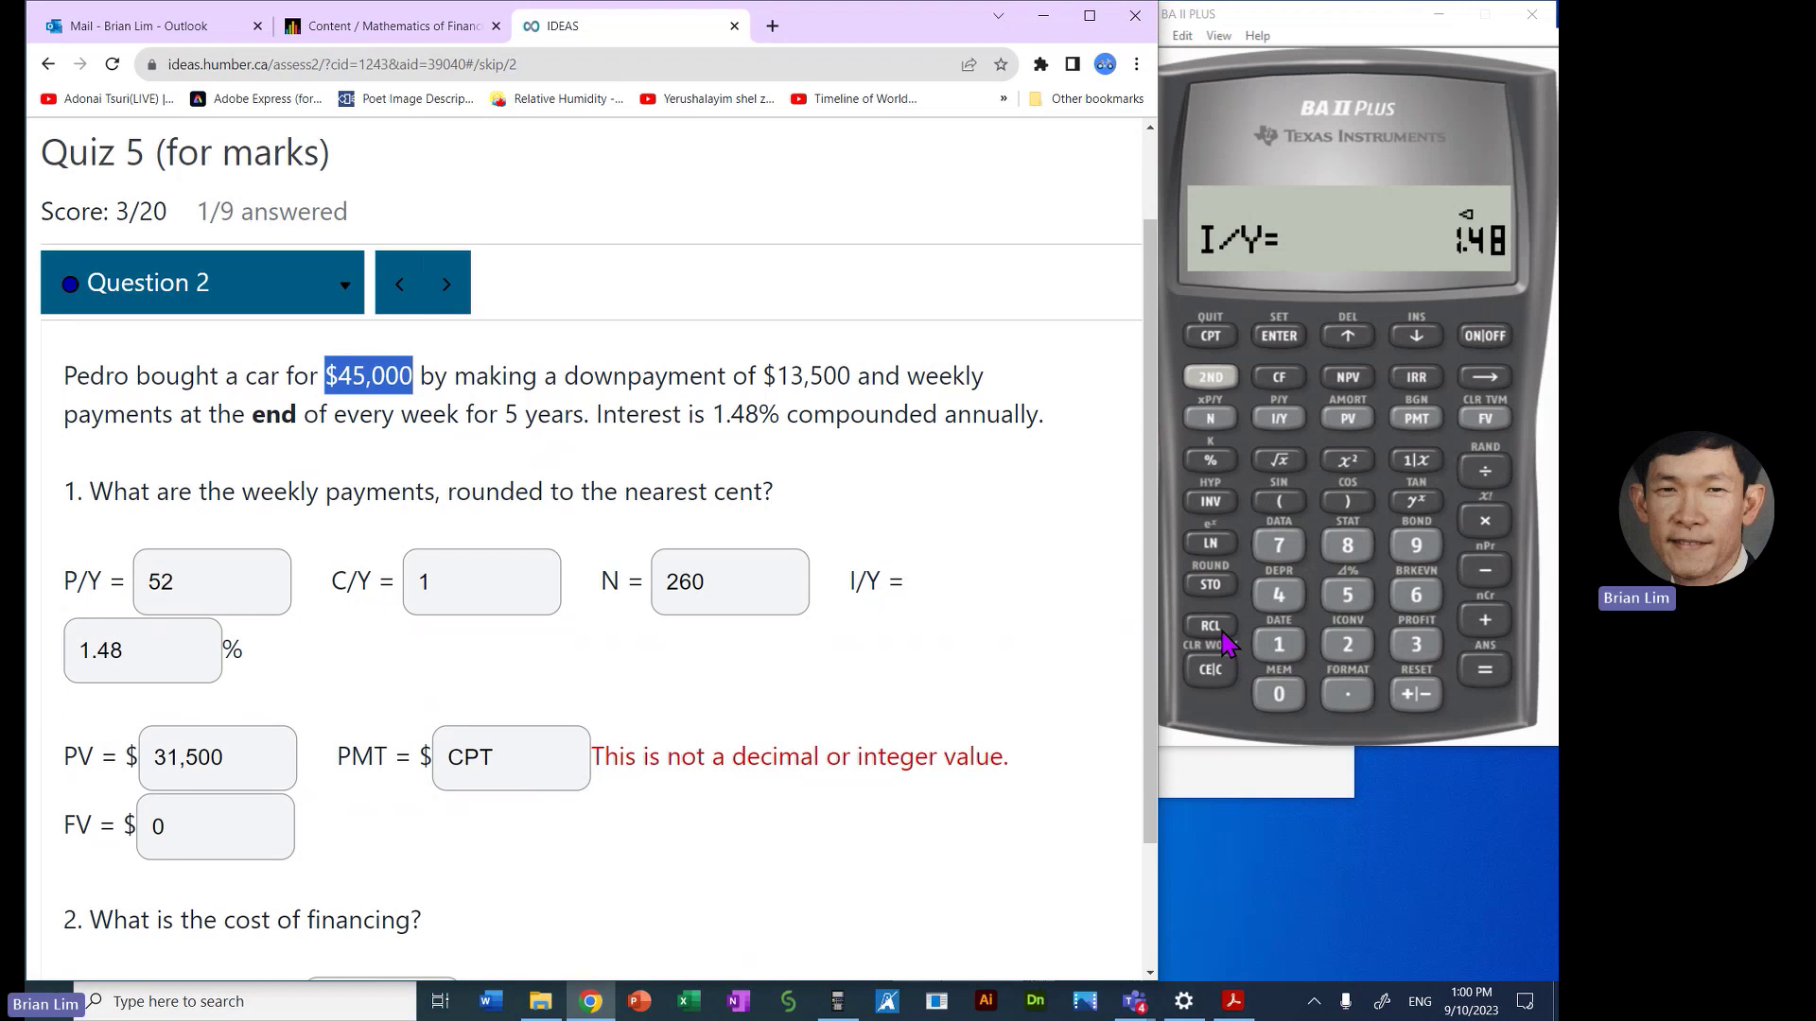
click(1223, 638)
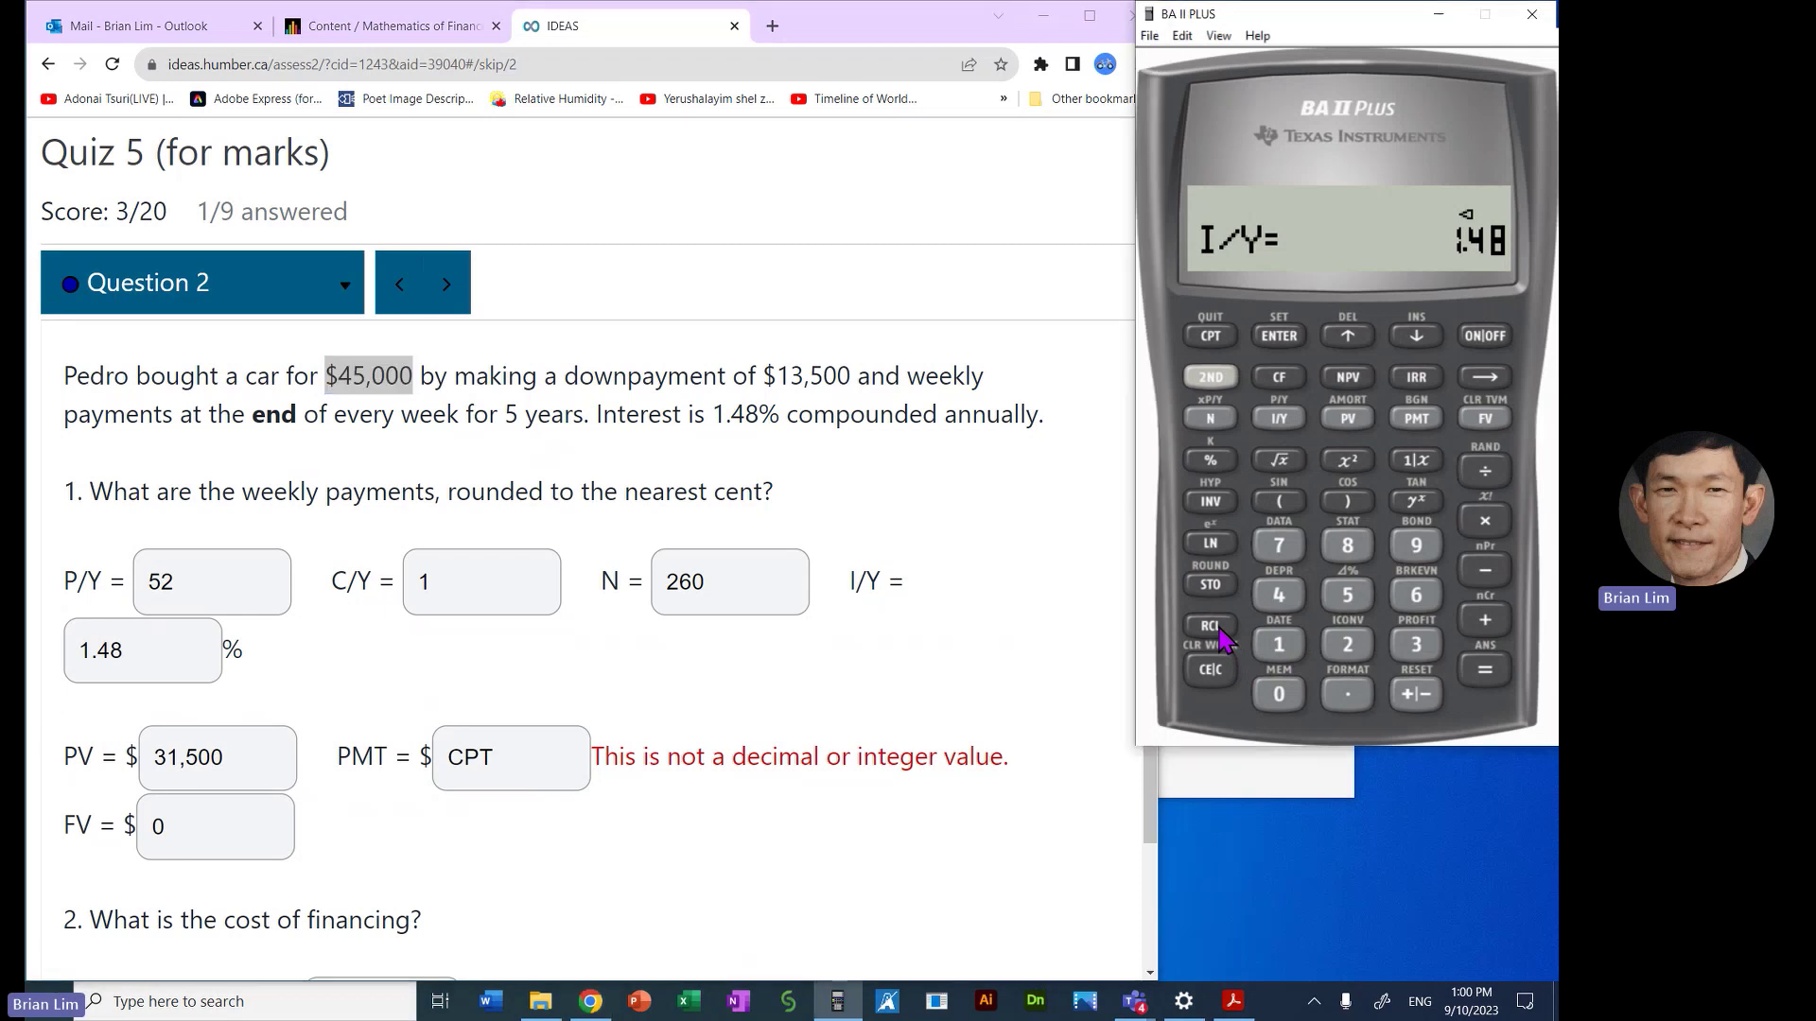
click(1350, 418)
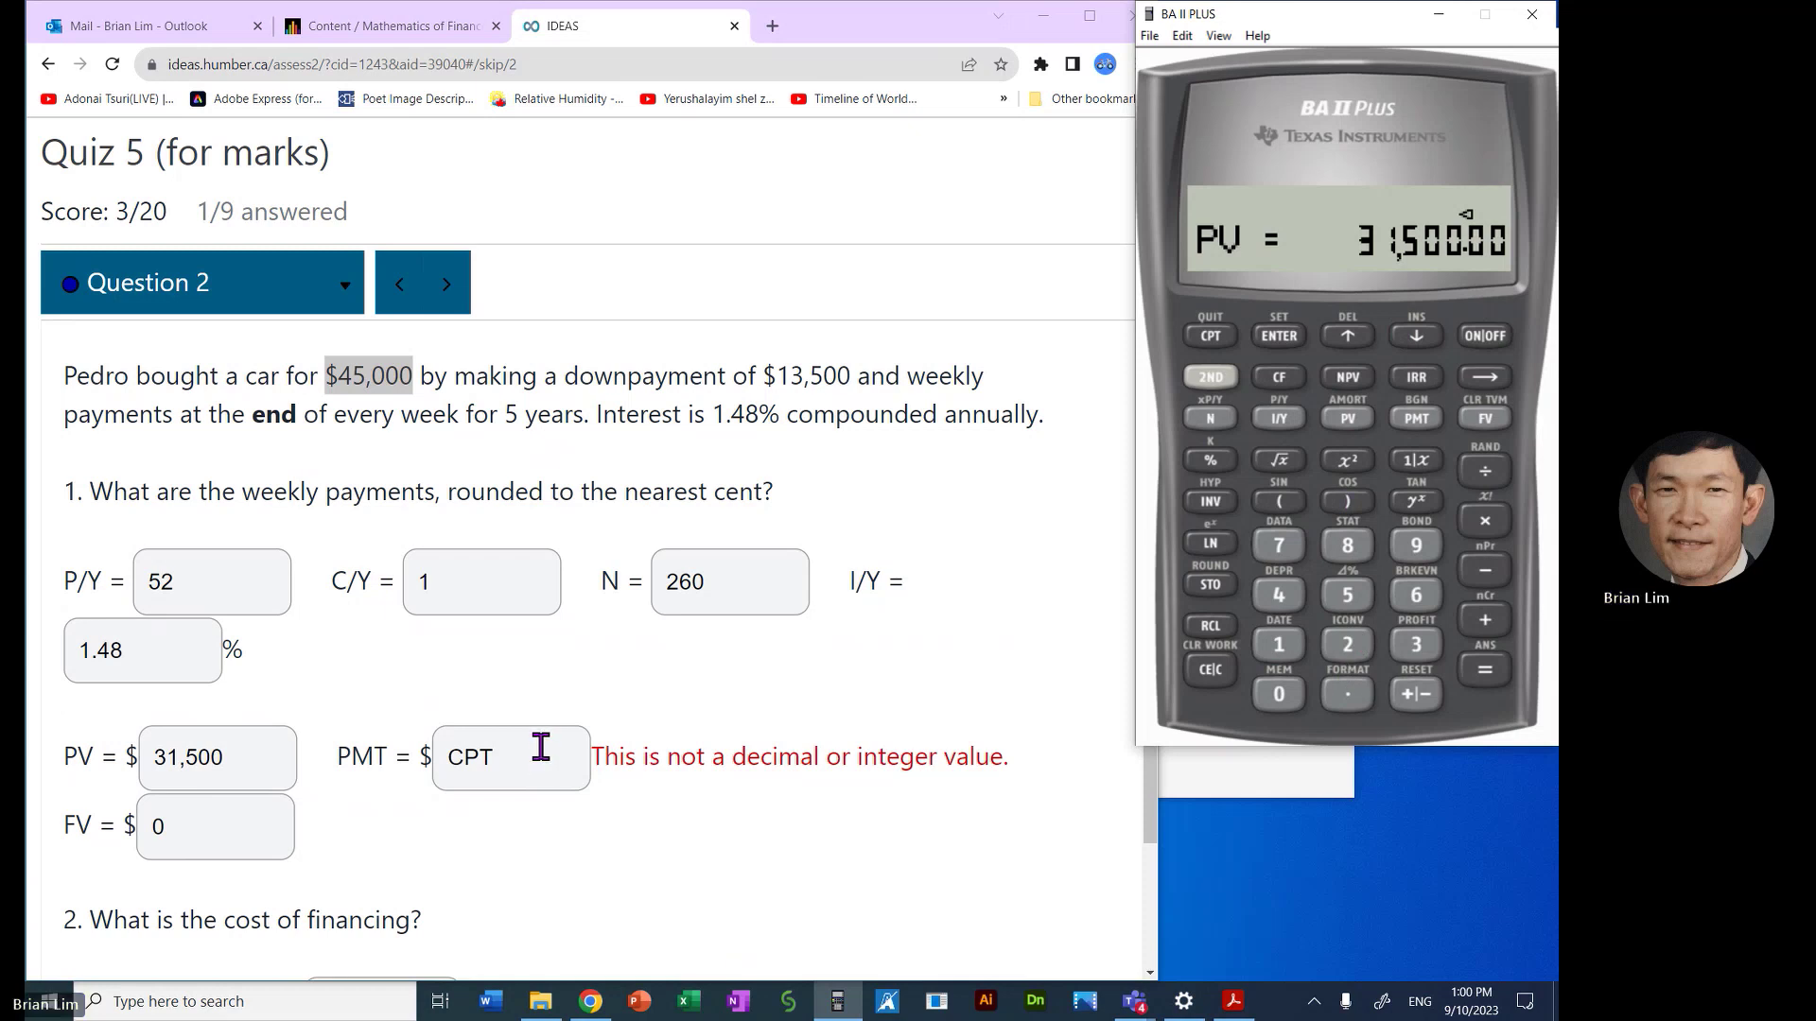
Step: Store FV as 0, compute PMT of -125.68, and replace CPT in the PMT answer
click(240, 811)
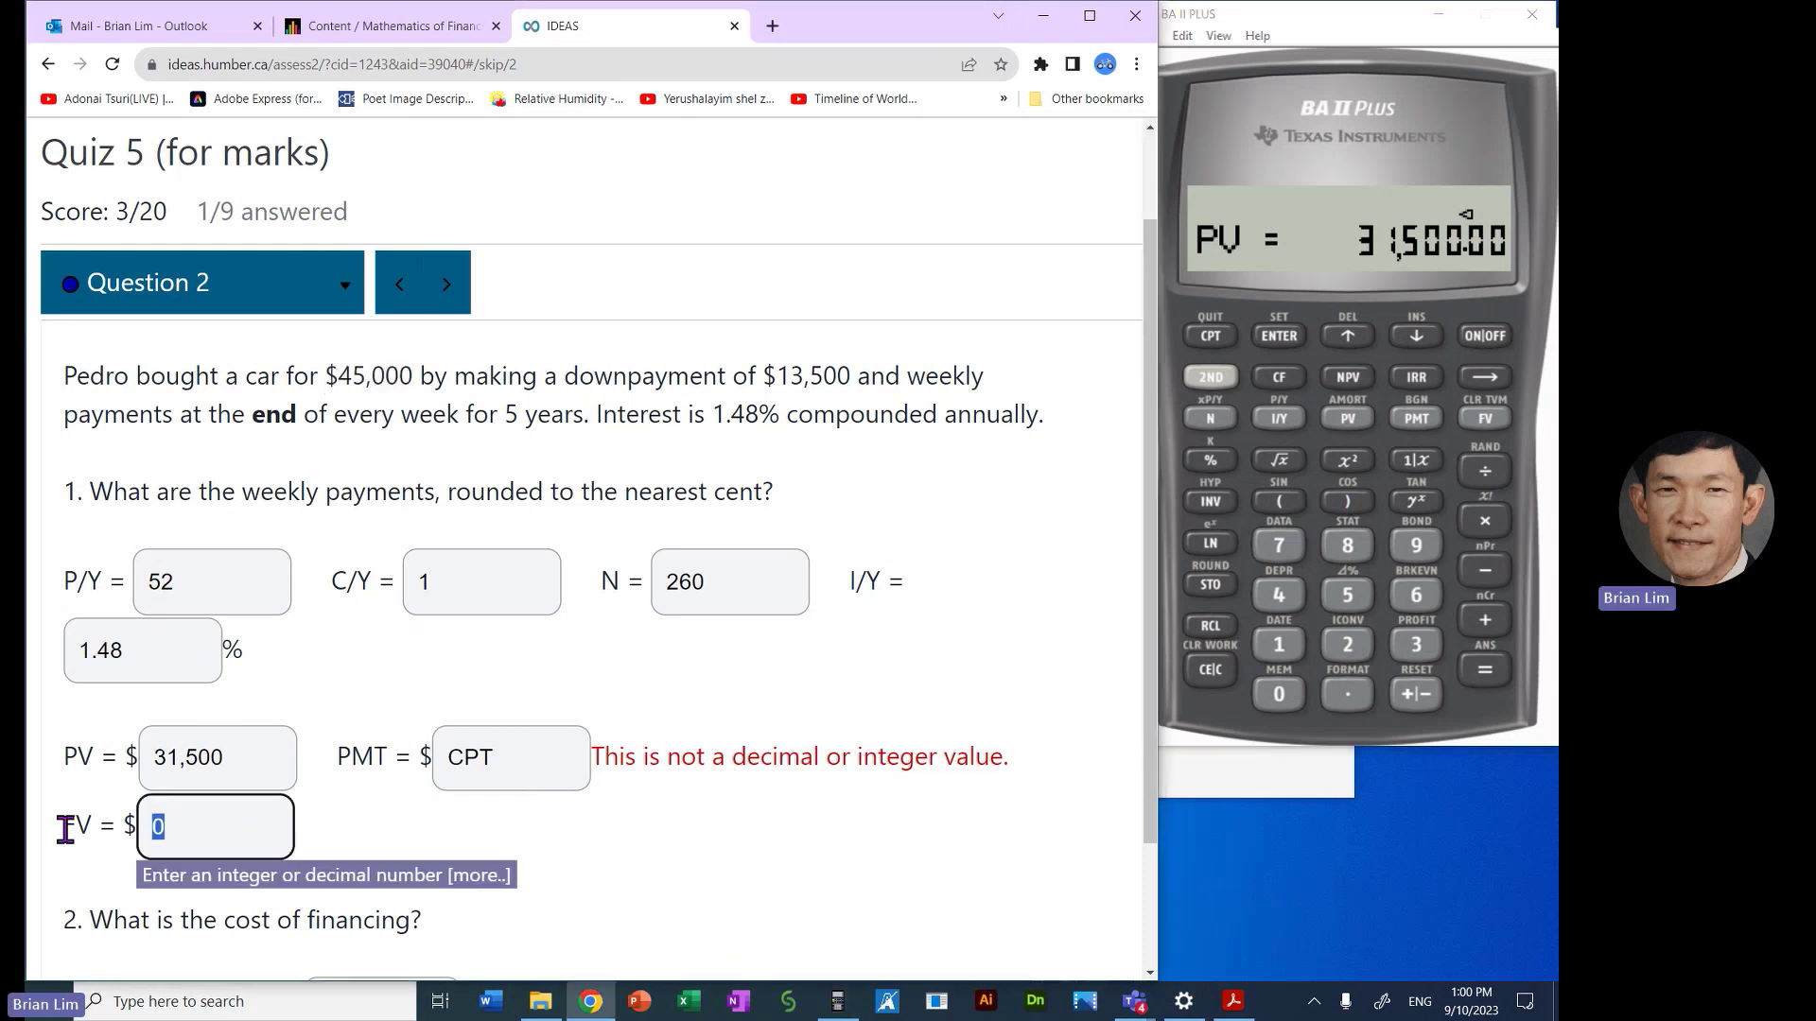
click(1280, 700)
click(1486, 423)
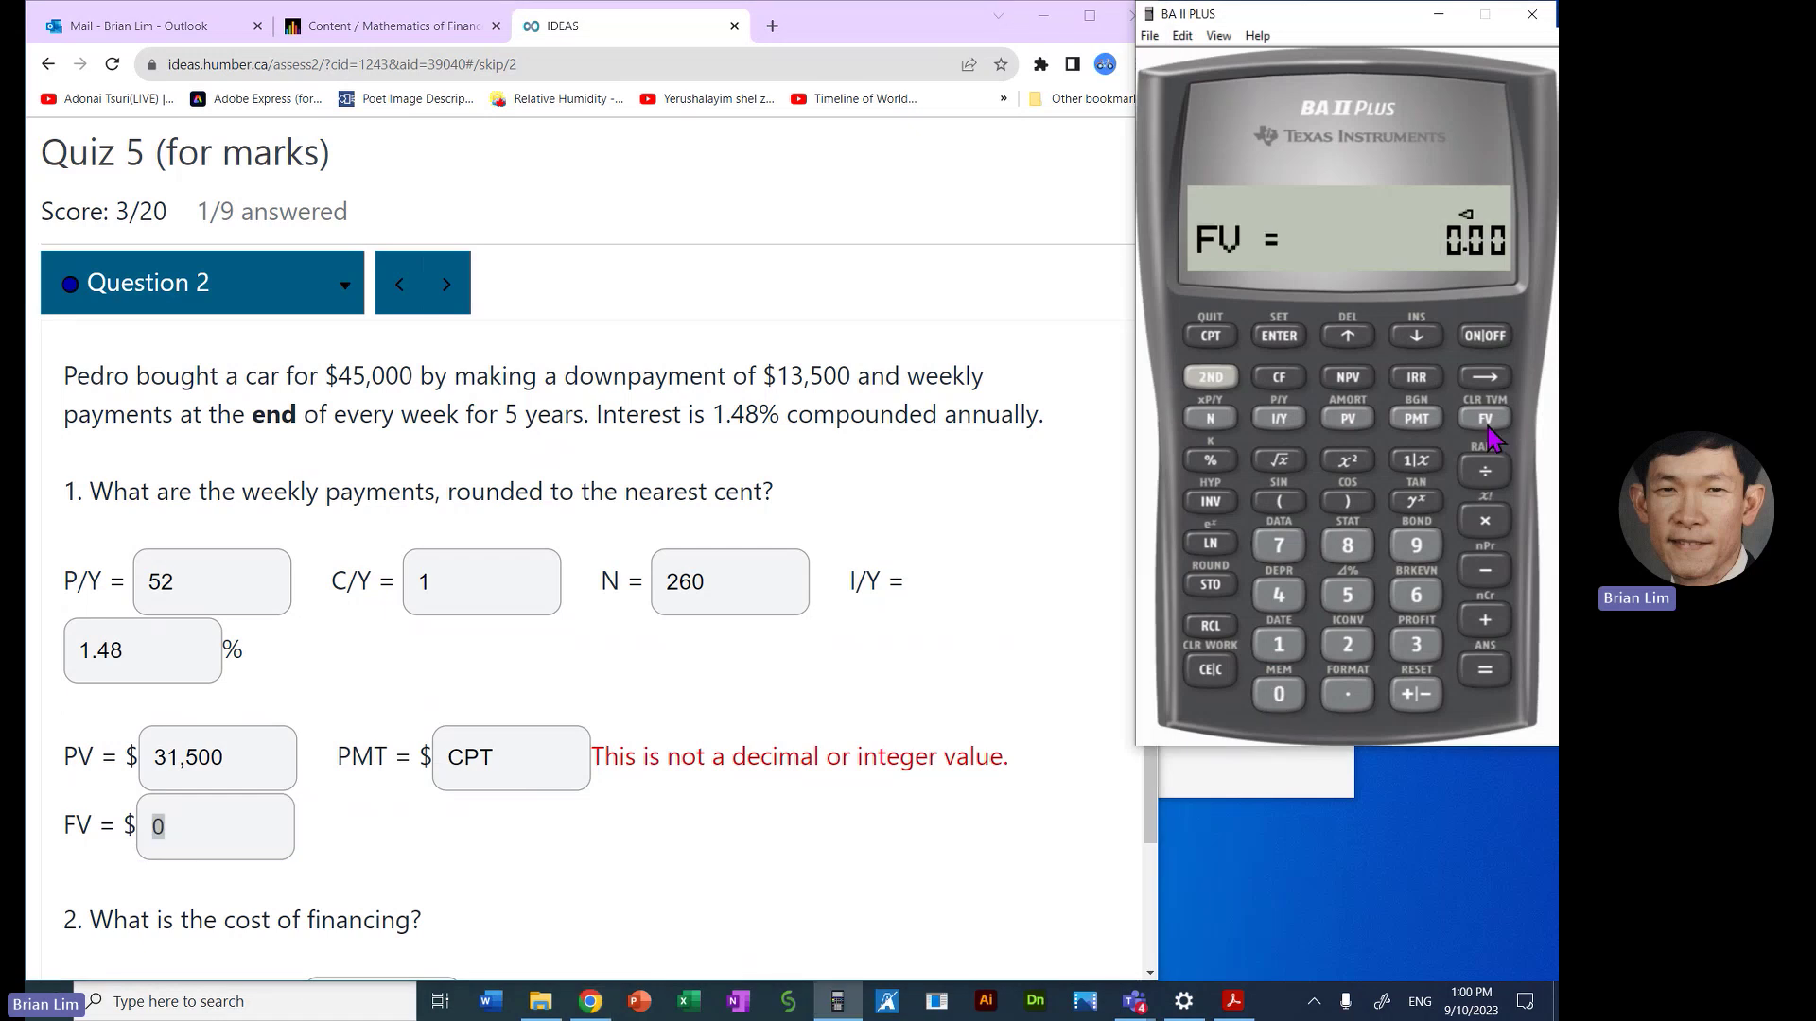
click(1421, 420)
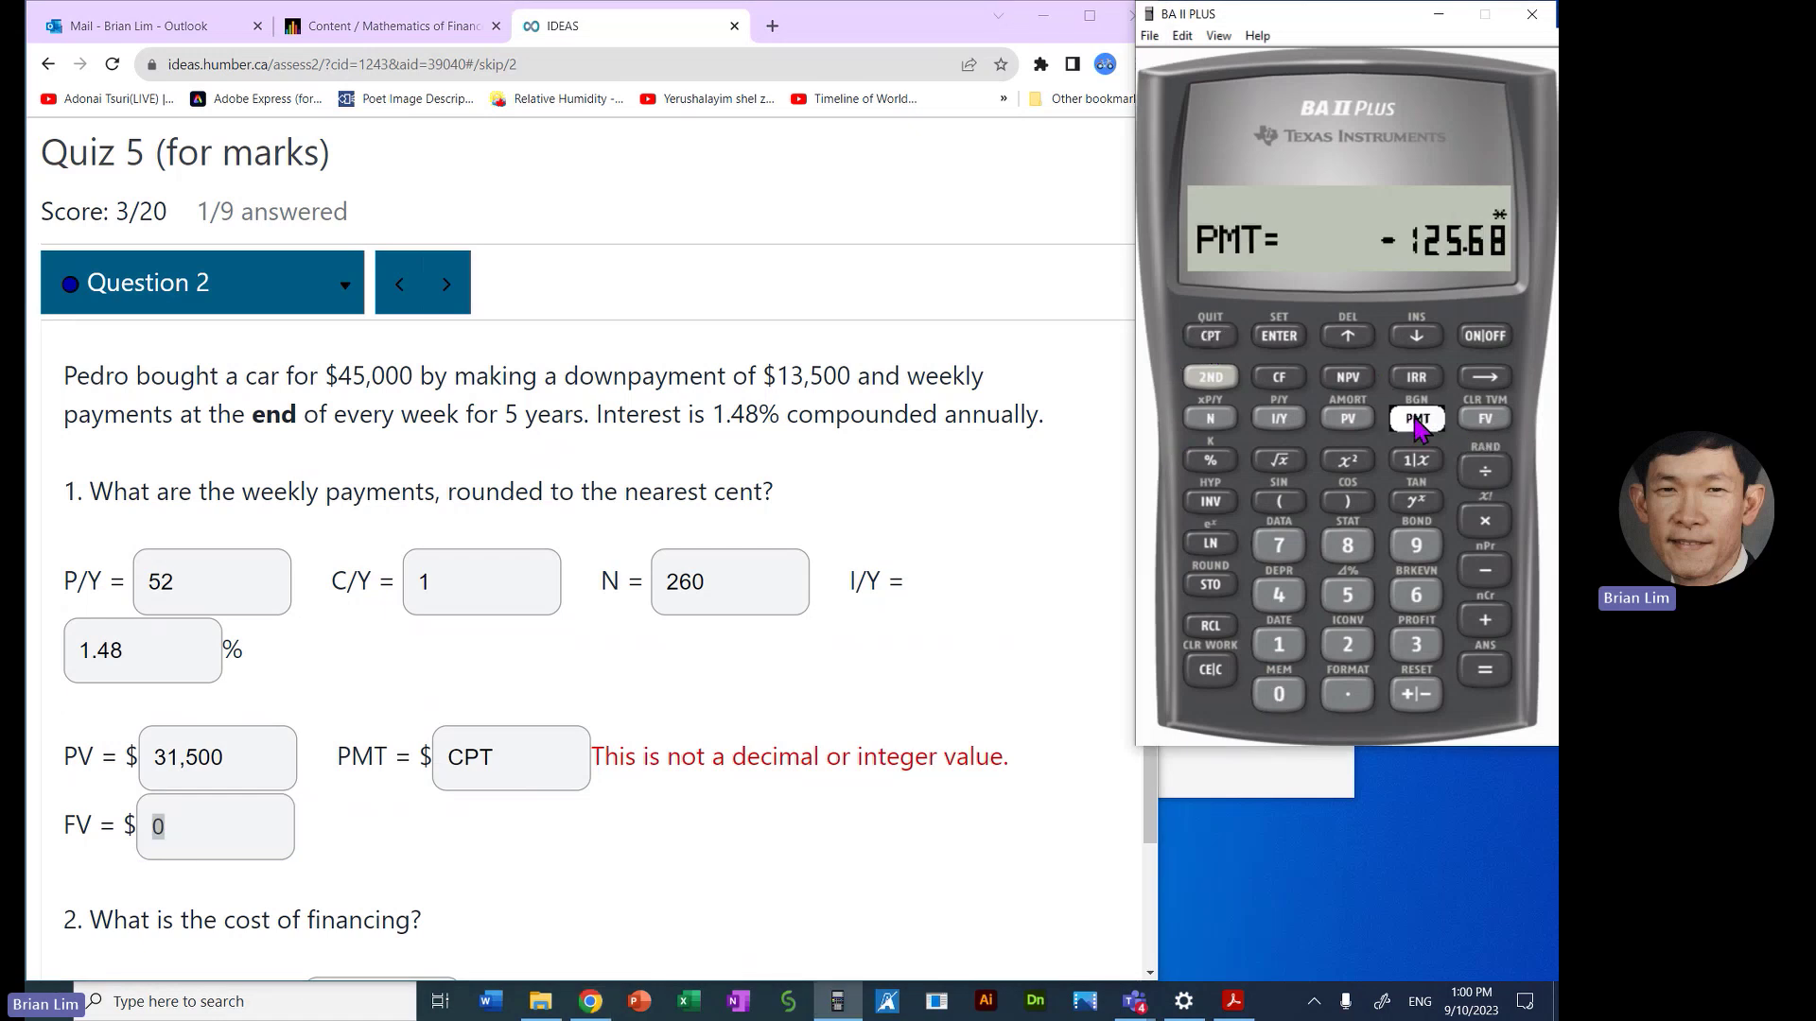
double_click(519, 756)
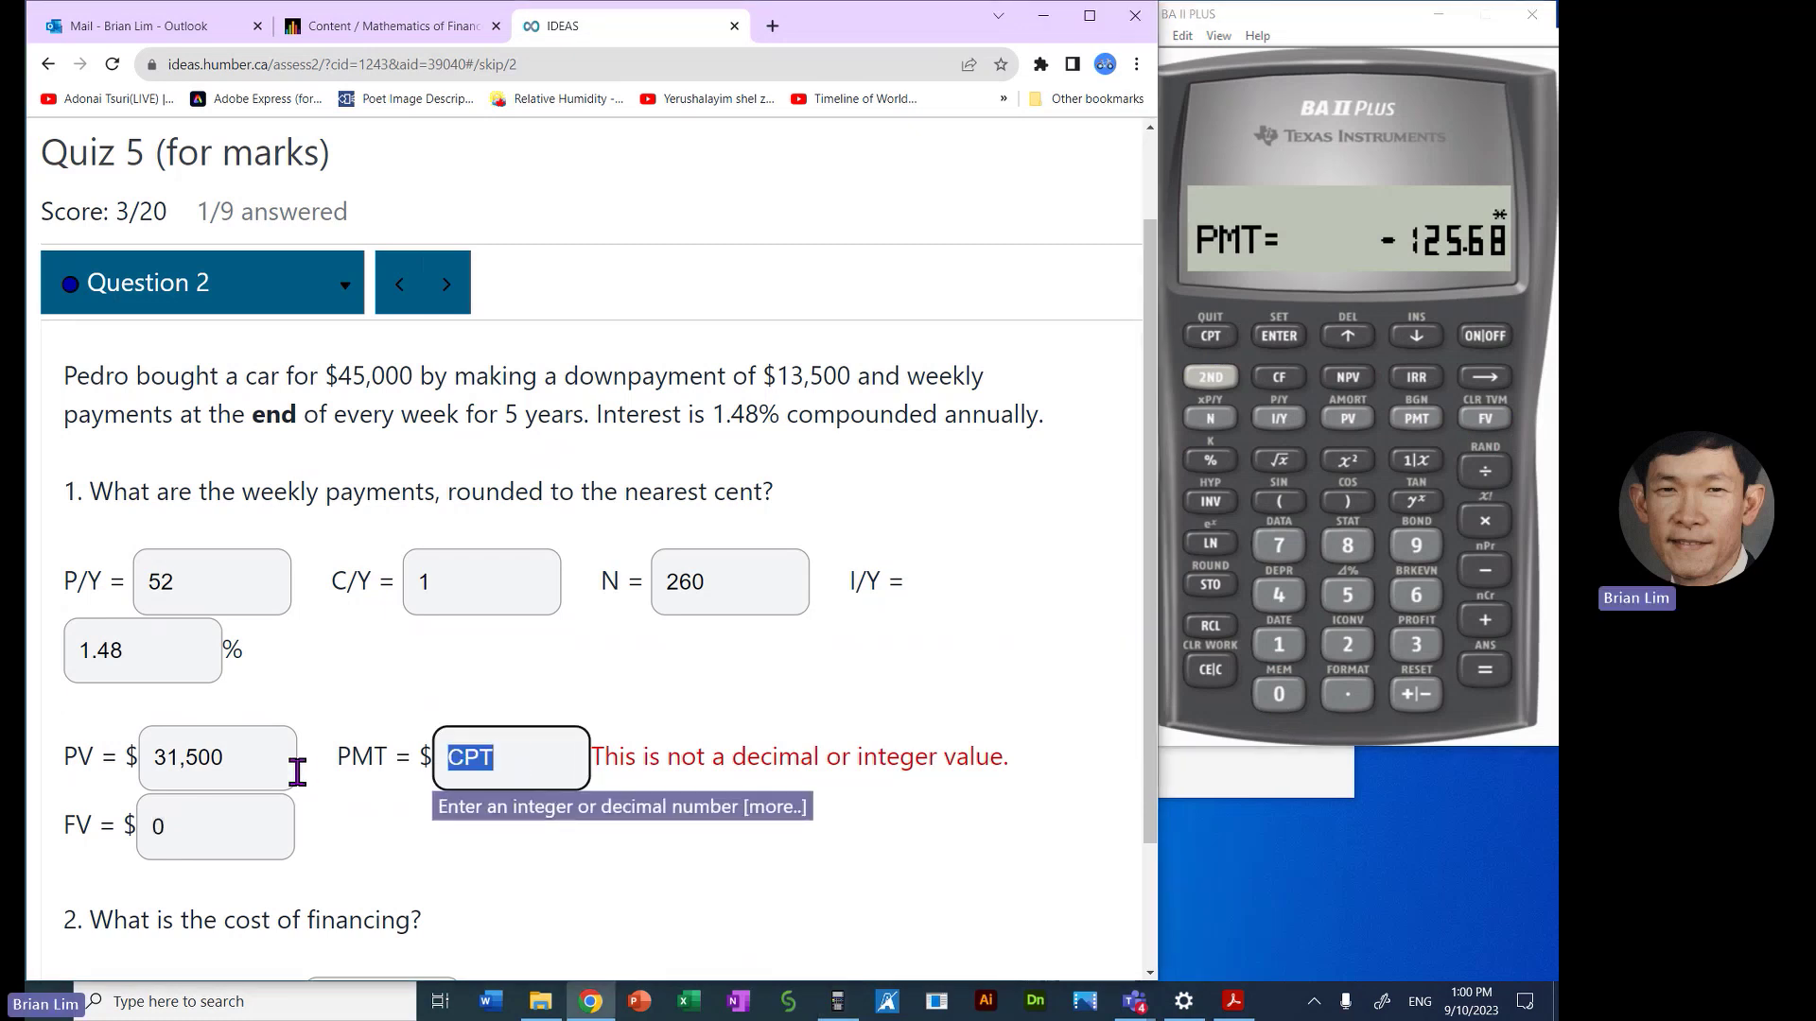
text(125.68)
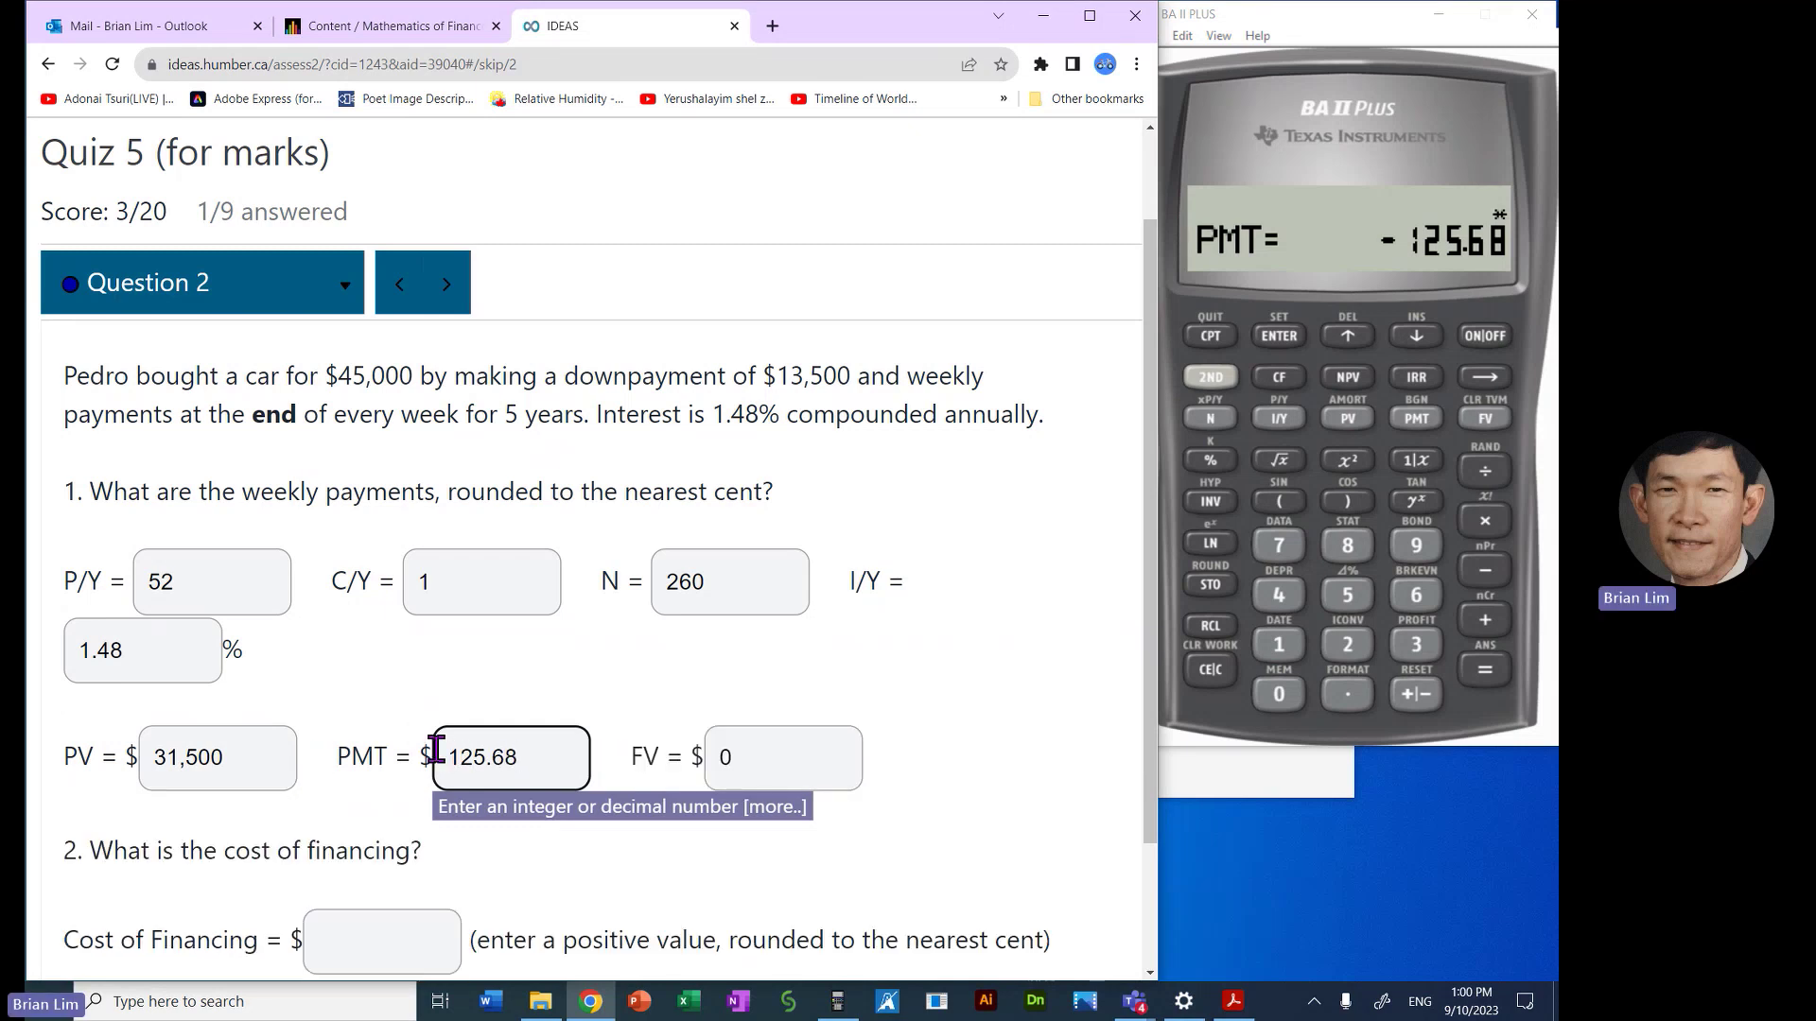
Step: Prefix the PMT answer with a minus sign so it reads -125.68
click(452, 760)
text(-)
scroll(943, 854, down, 1)
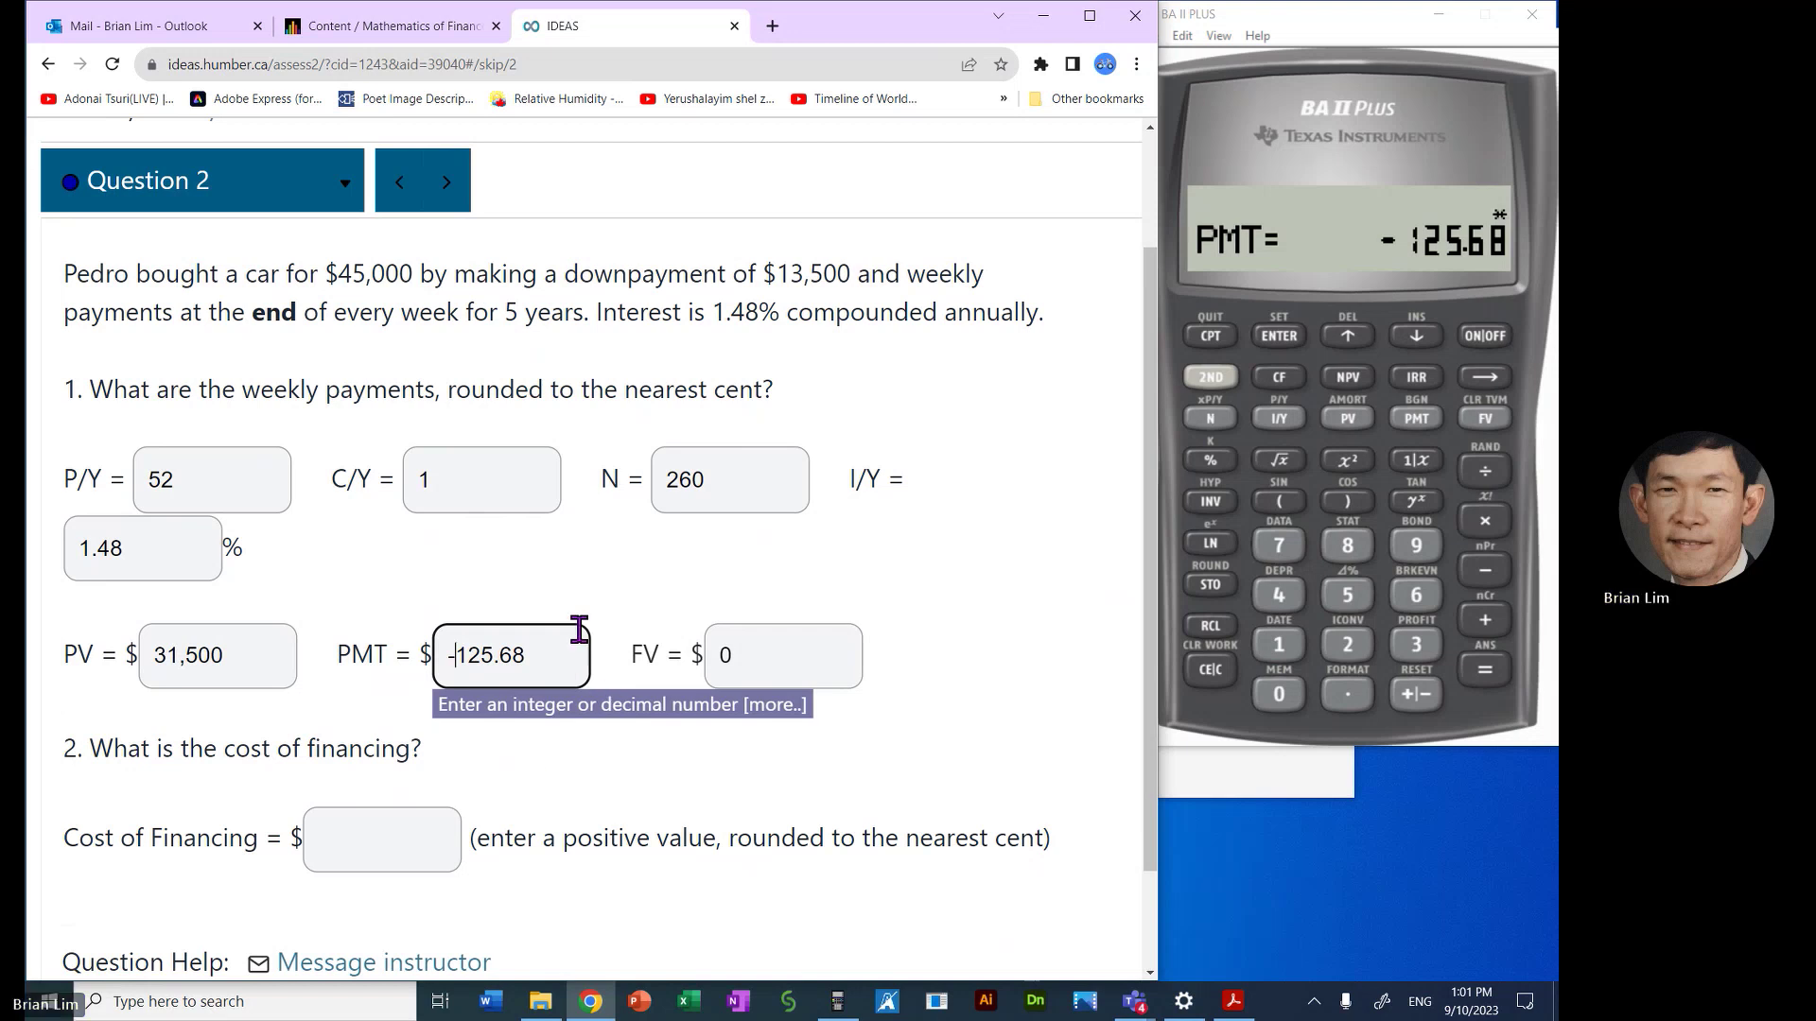
Step: Review the PMT -125.68, N 260 and PV 31,500 answers
drag(547, 652, 453, 655)
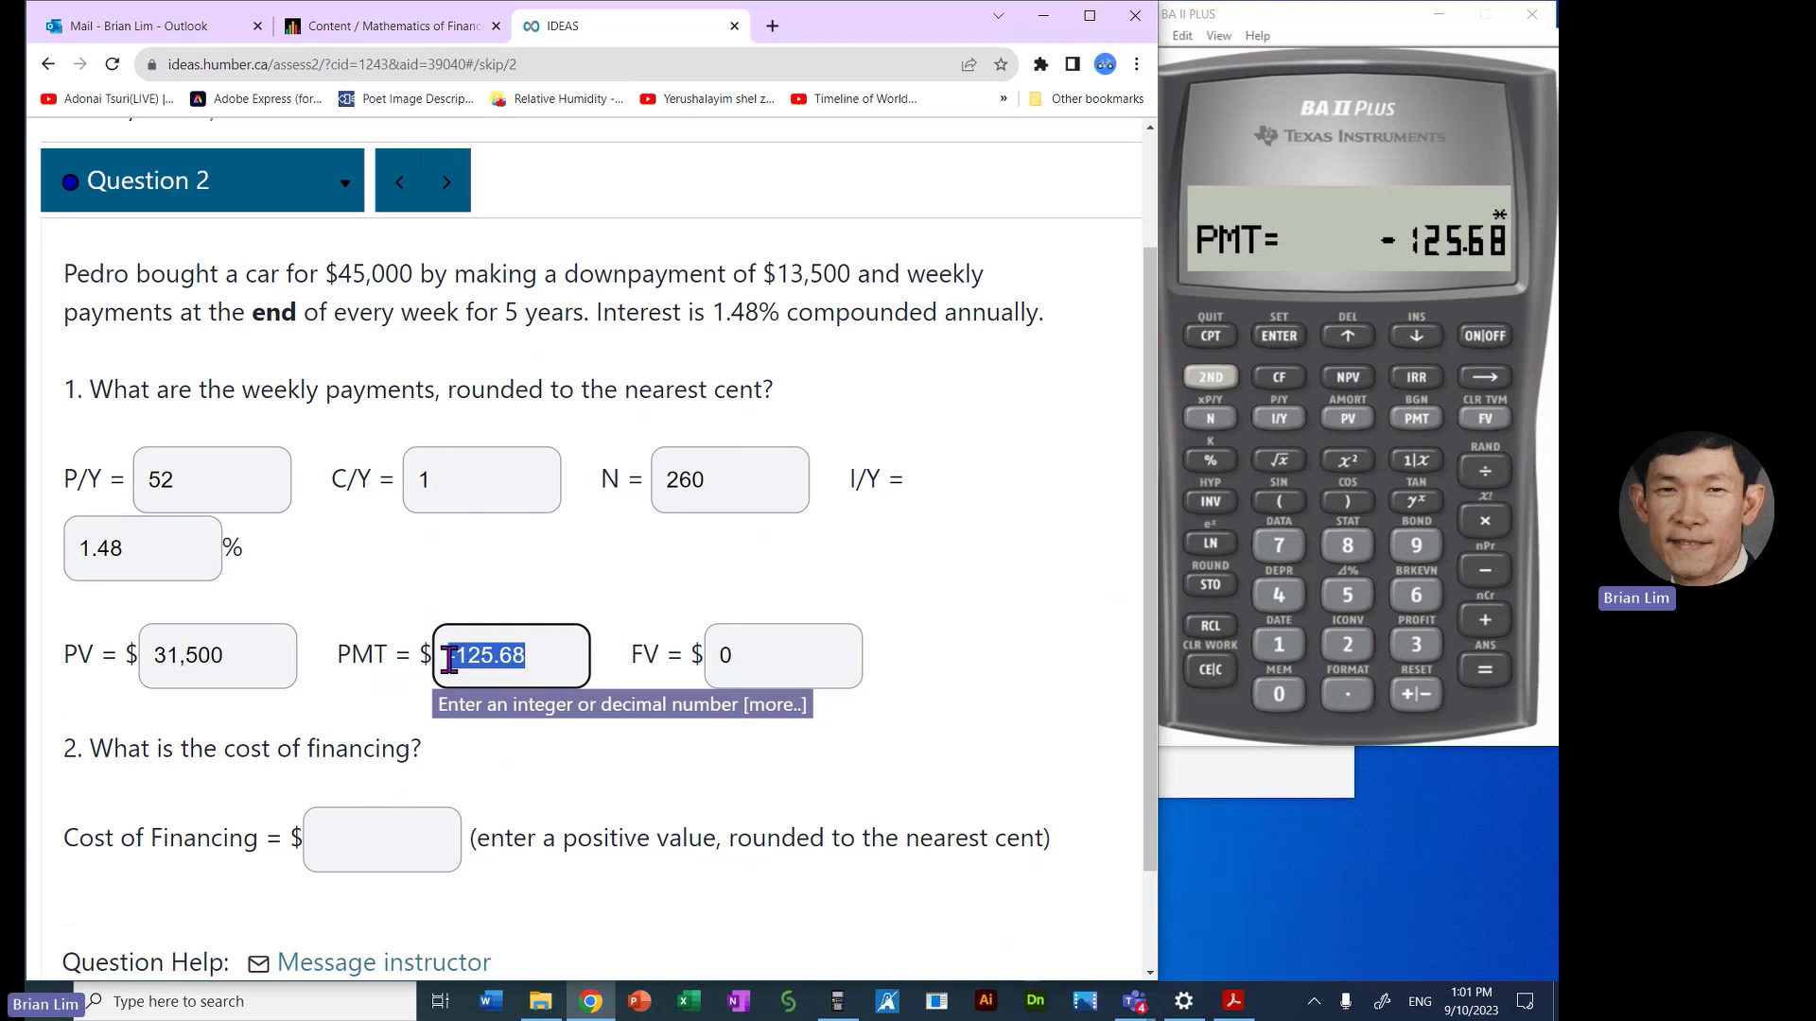
drag(736, 479, 650, 483)
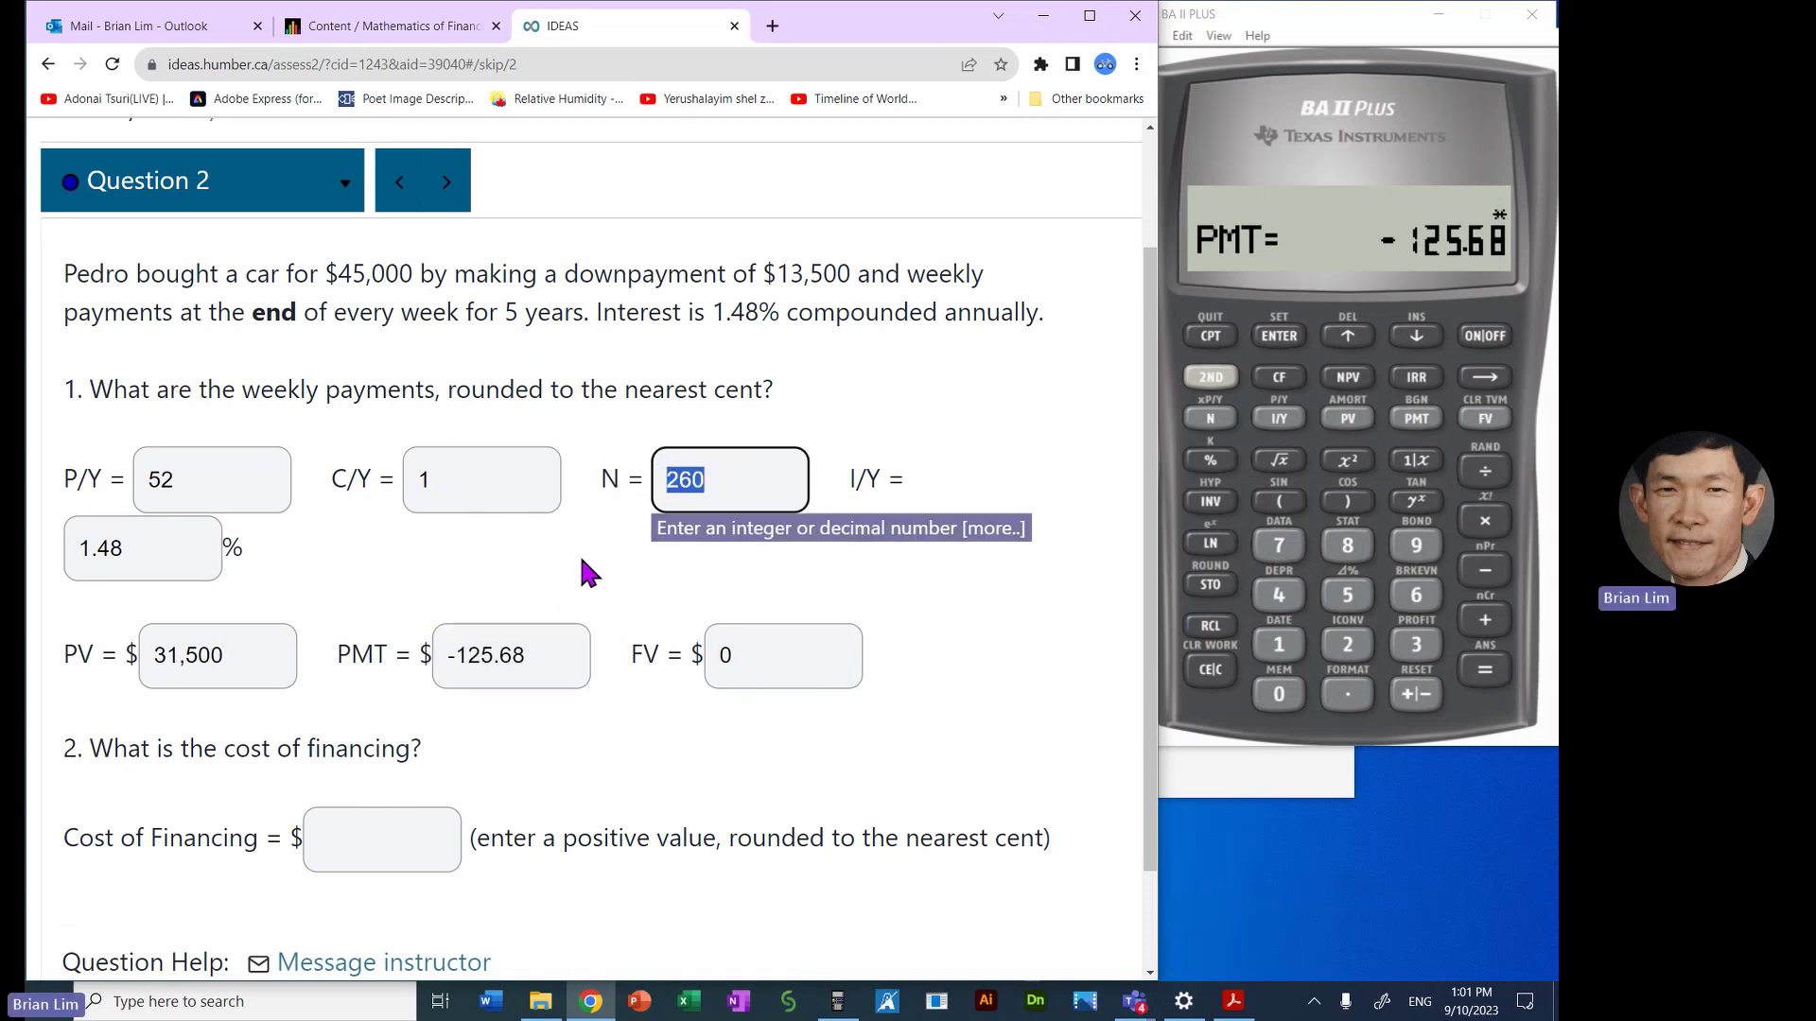
drag(527, 653, 460, 655)
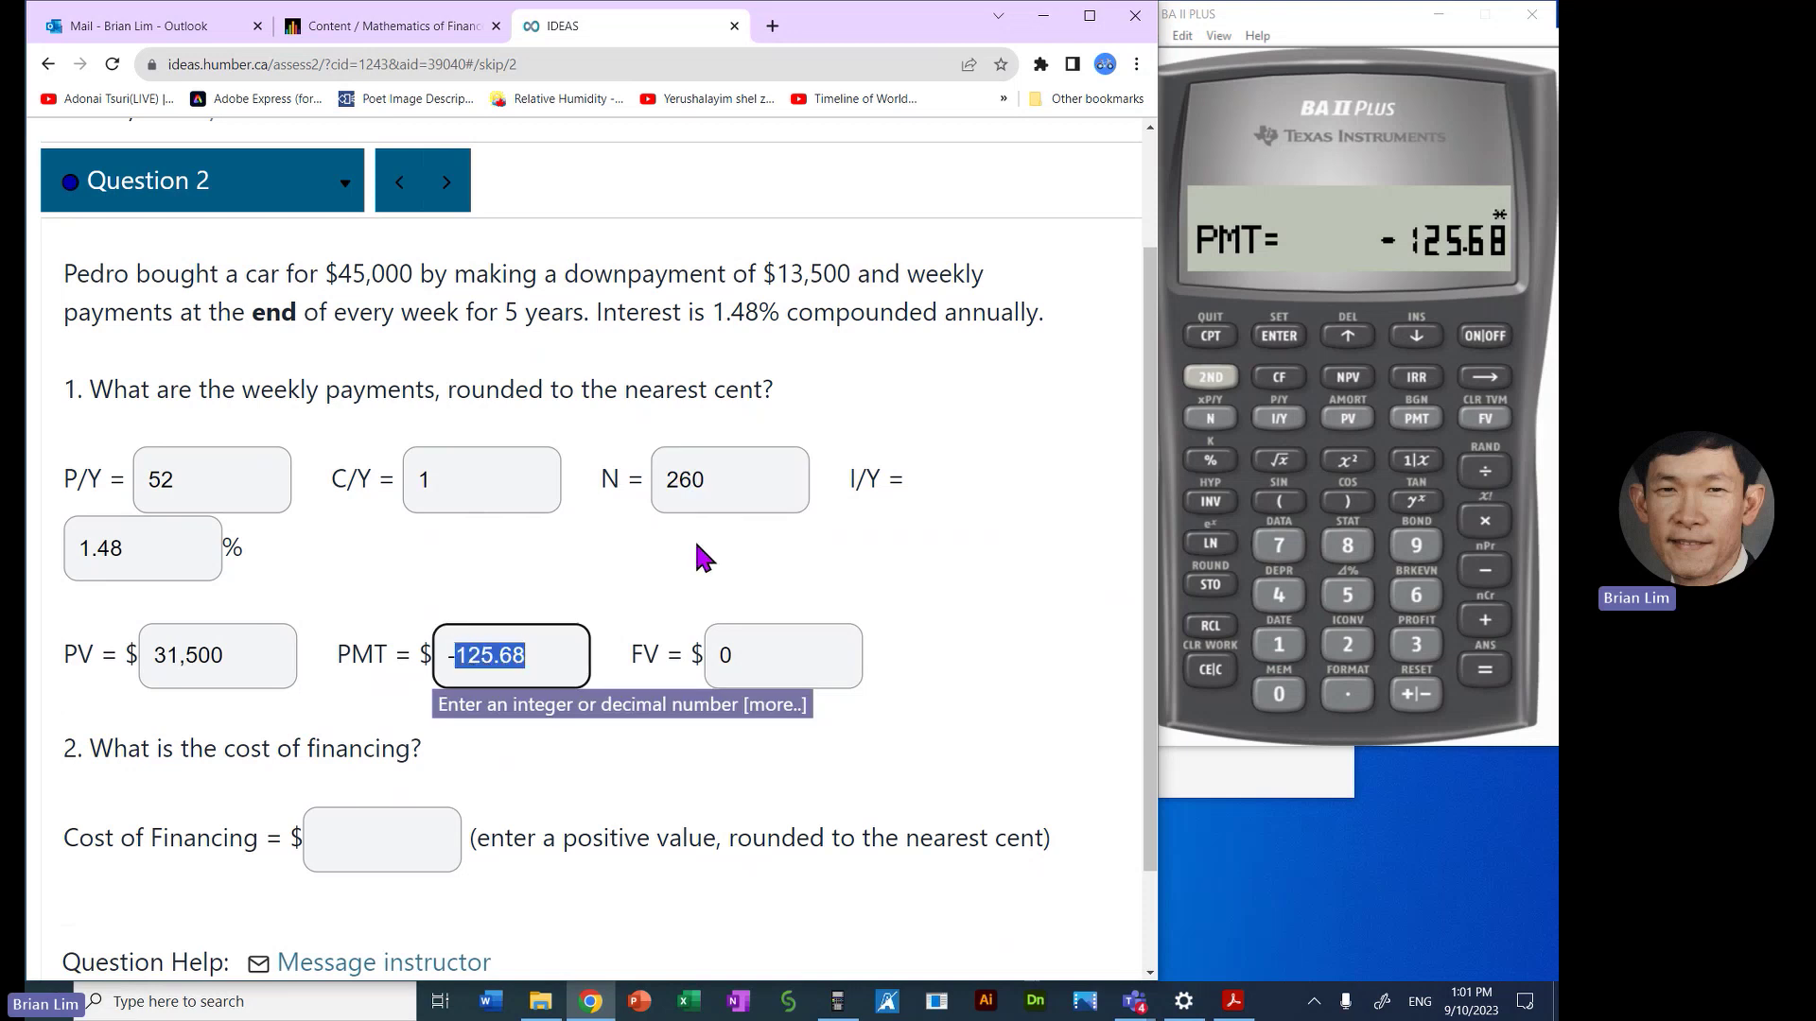
click(748, 479)
drag(700, 479, 628, 495)
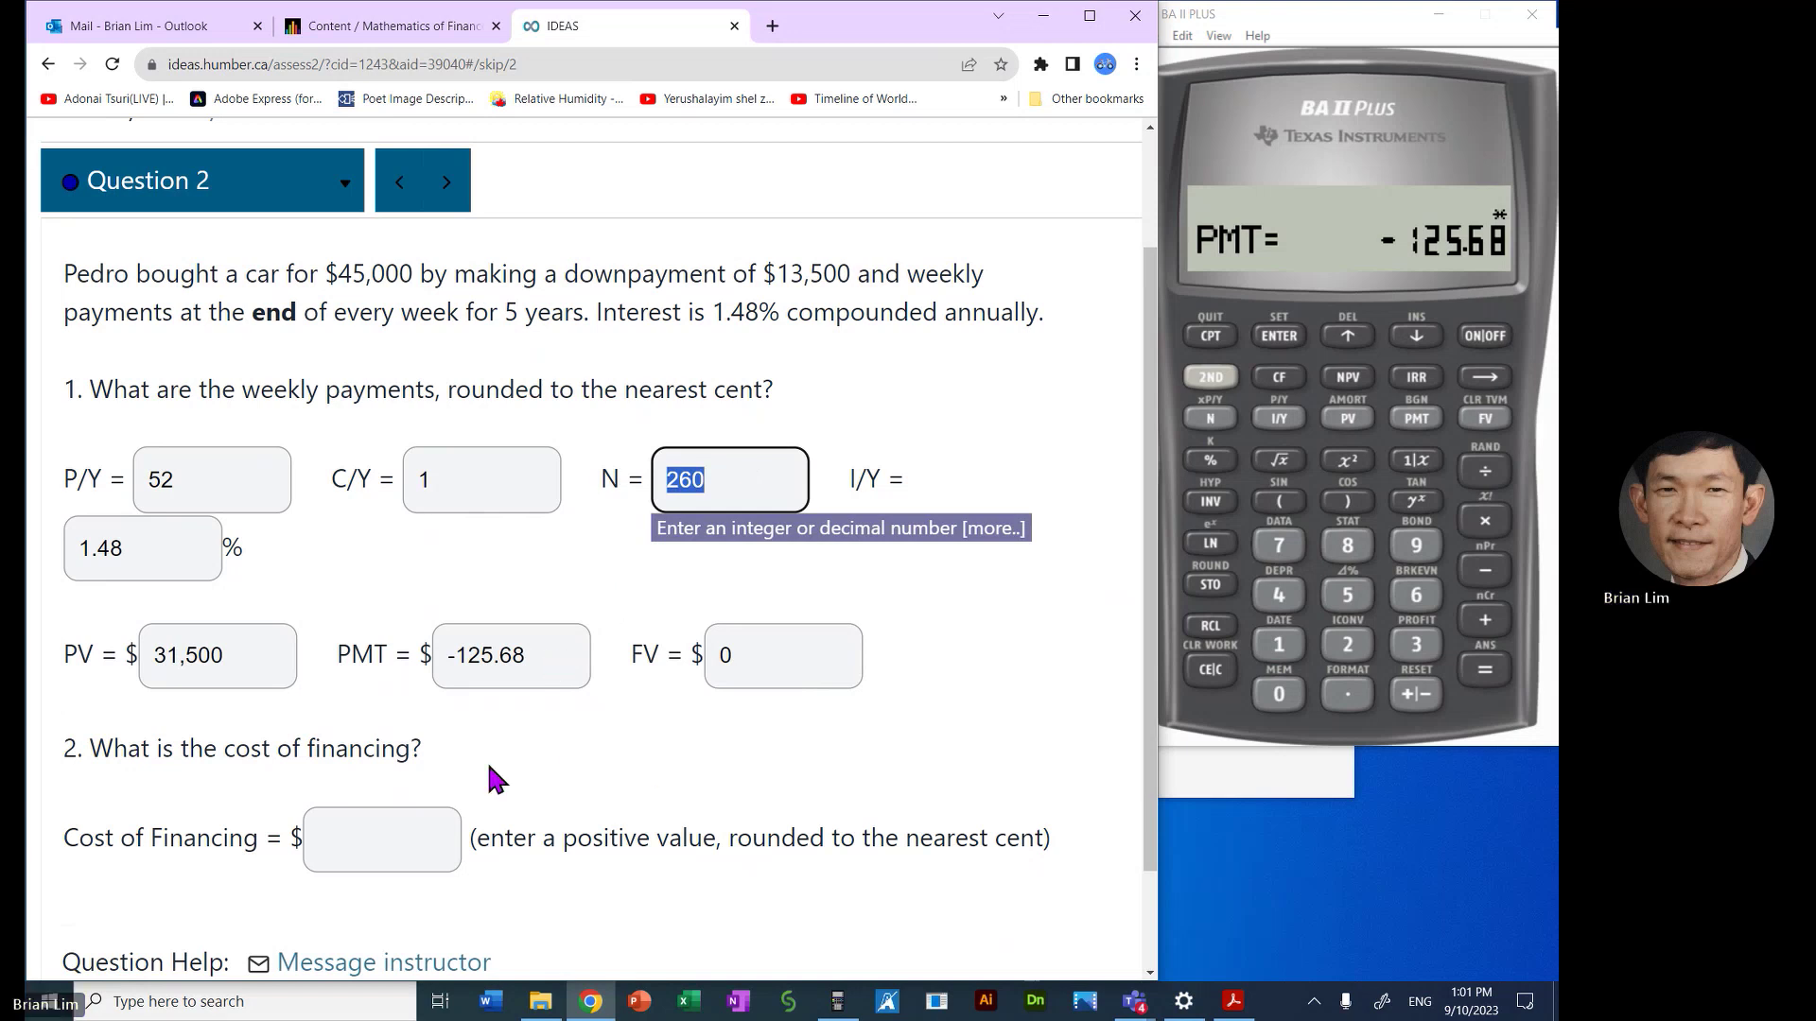
drag(268, 655, 117, 651)
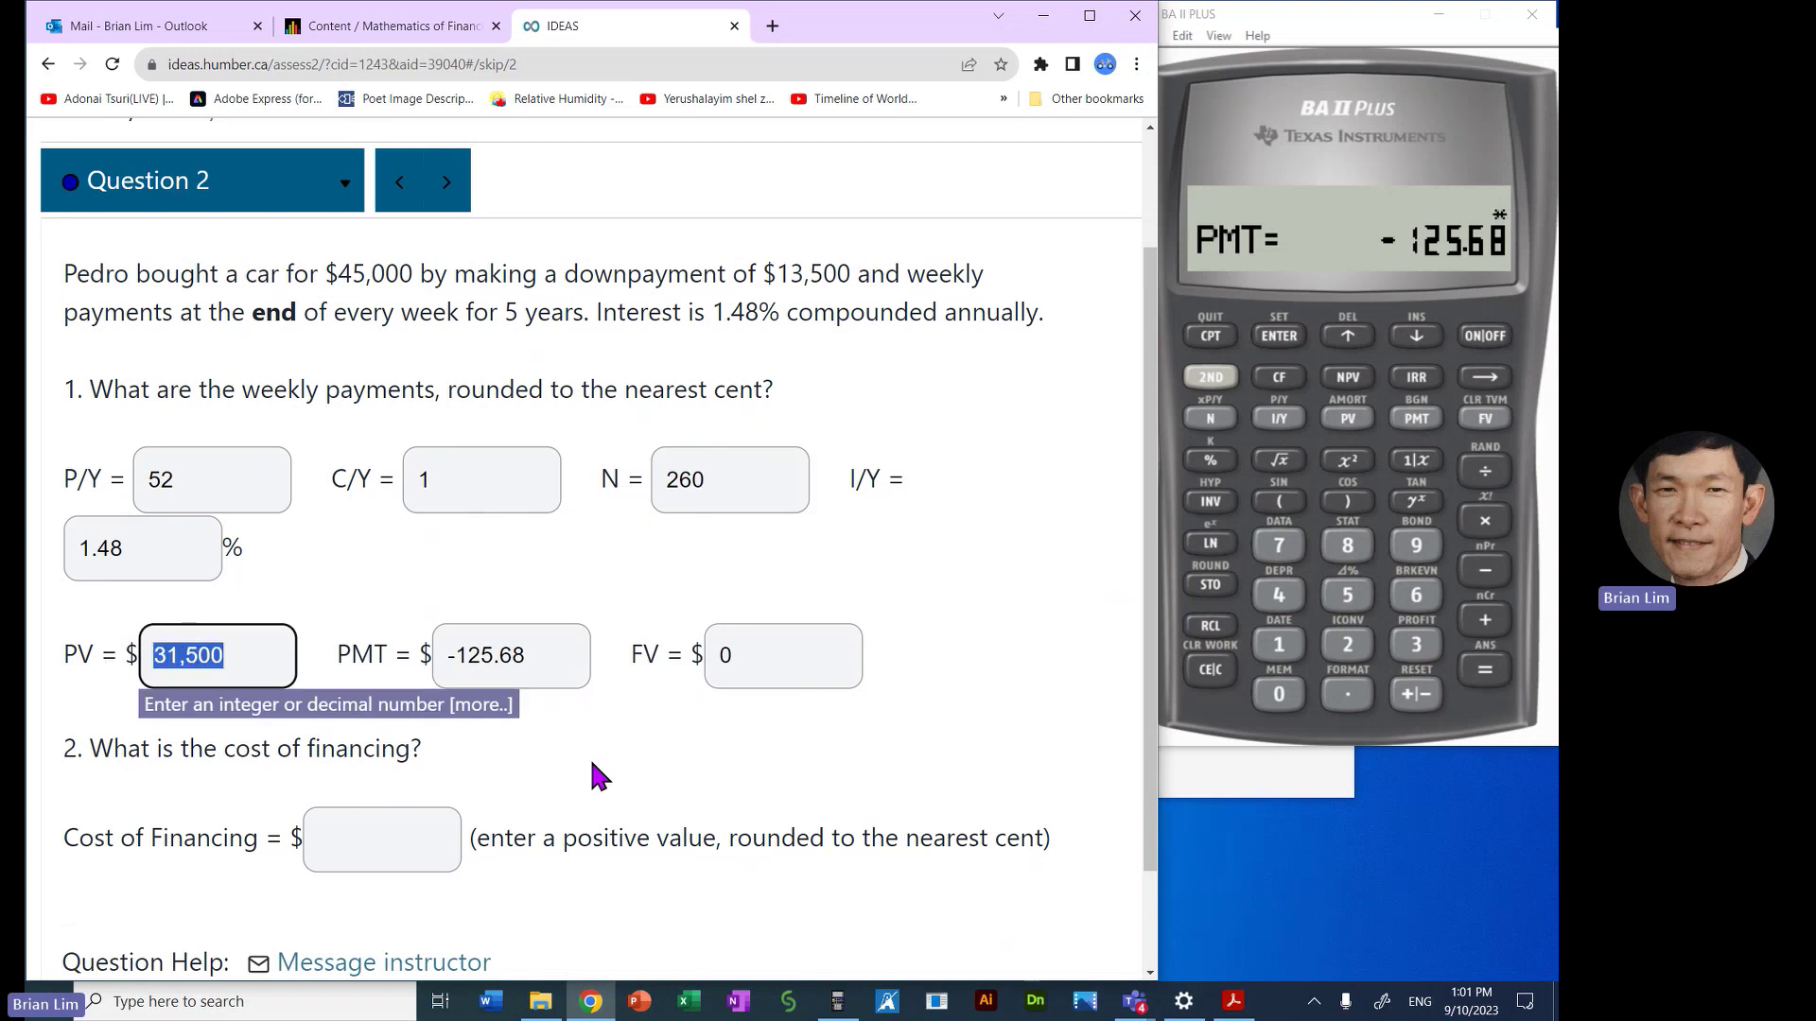
click(903, 786)
drag(556, 661, 414, 666)
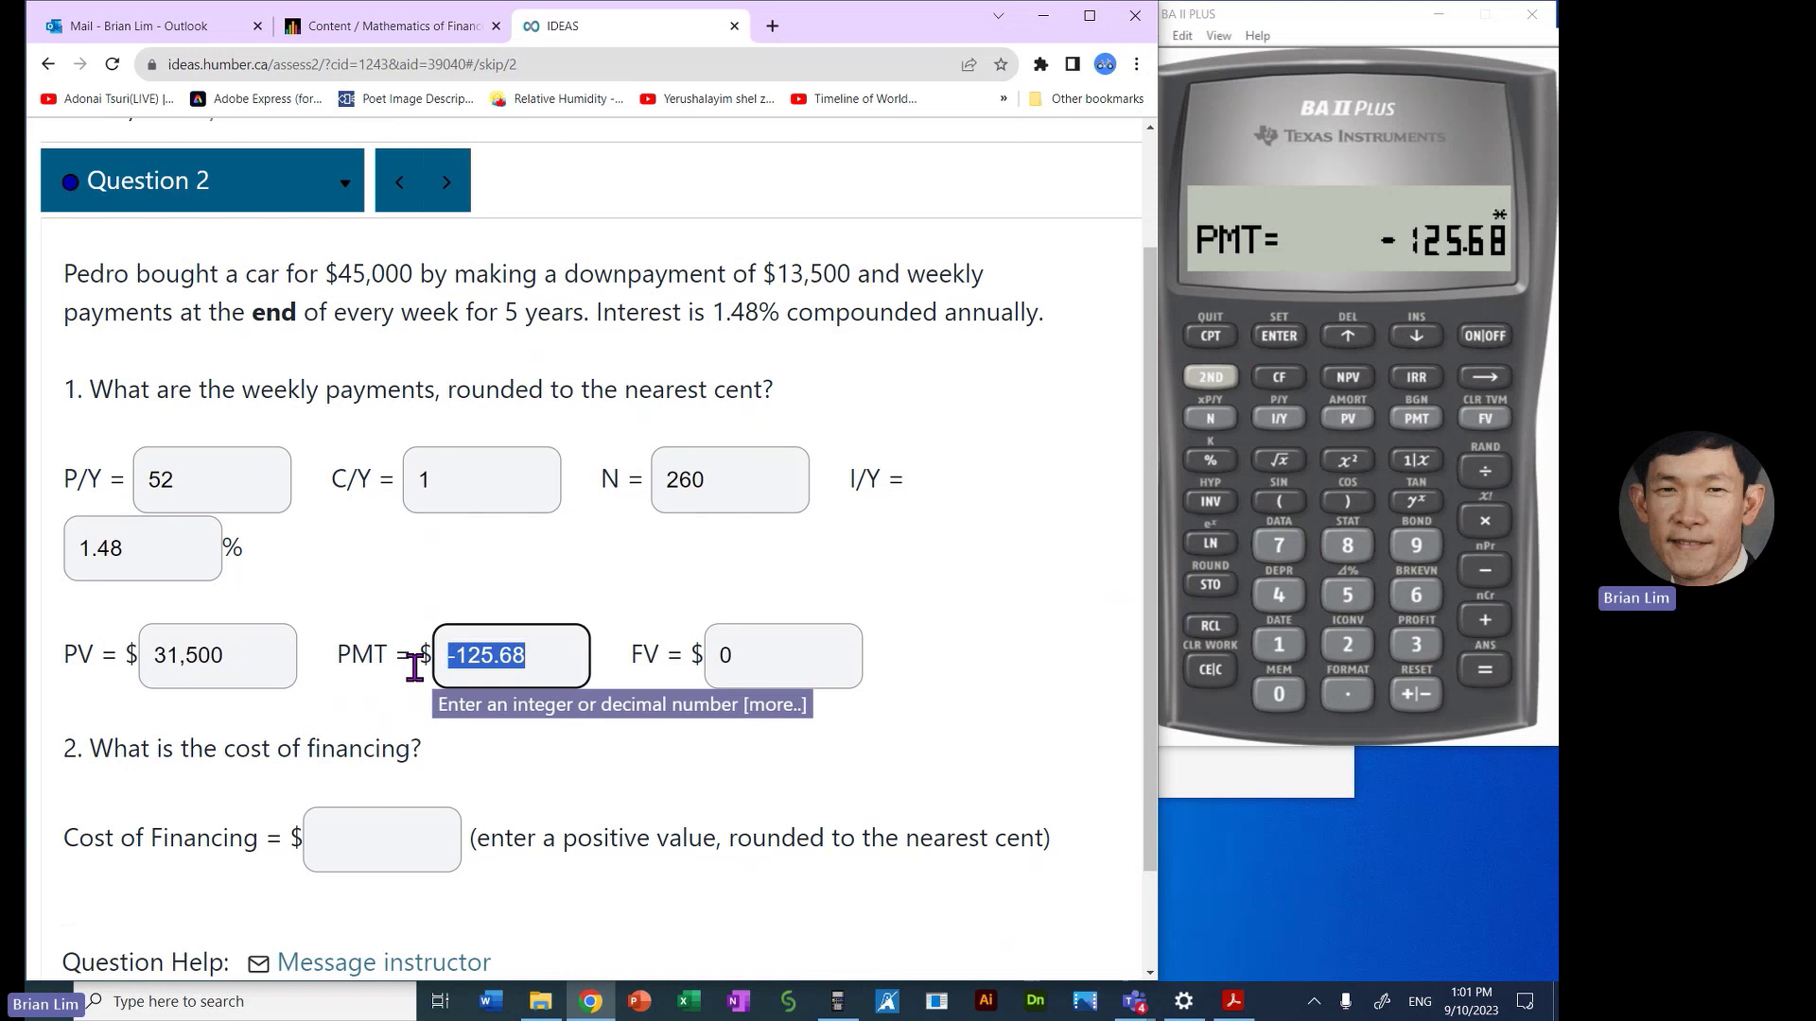
Step: Multiply the positive 125.68 payment by N 260 for total payments of 32,675.74
click(1418, 697)
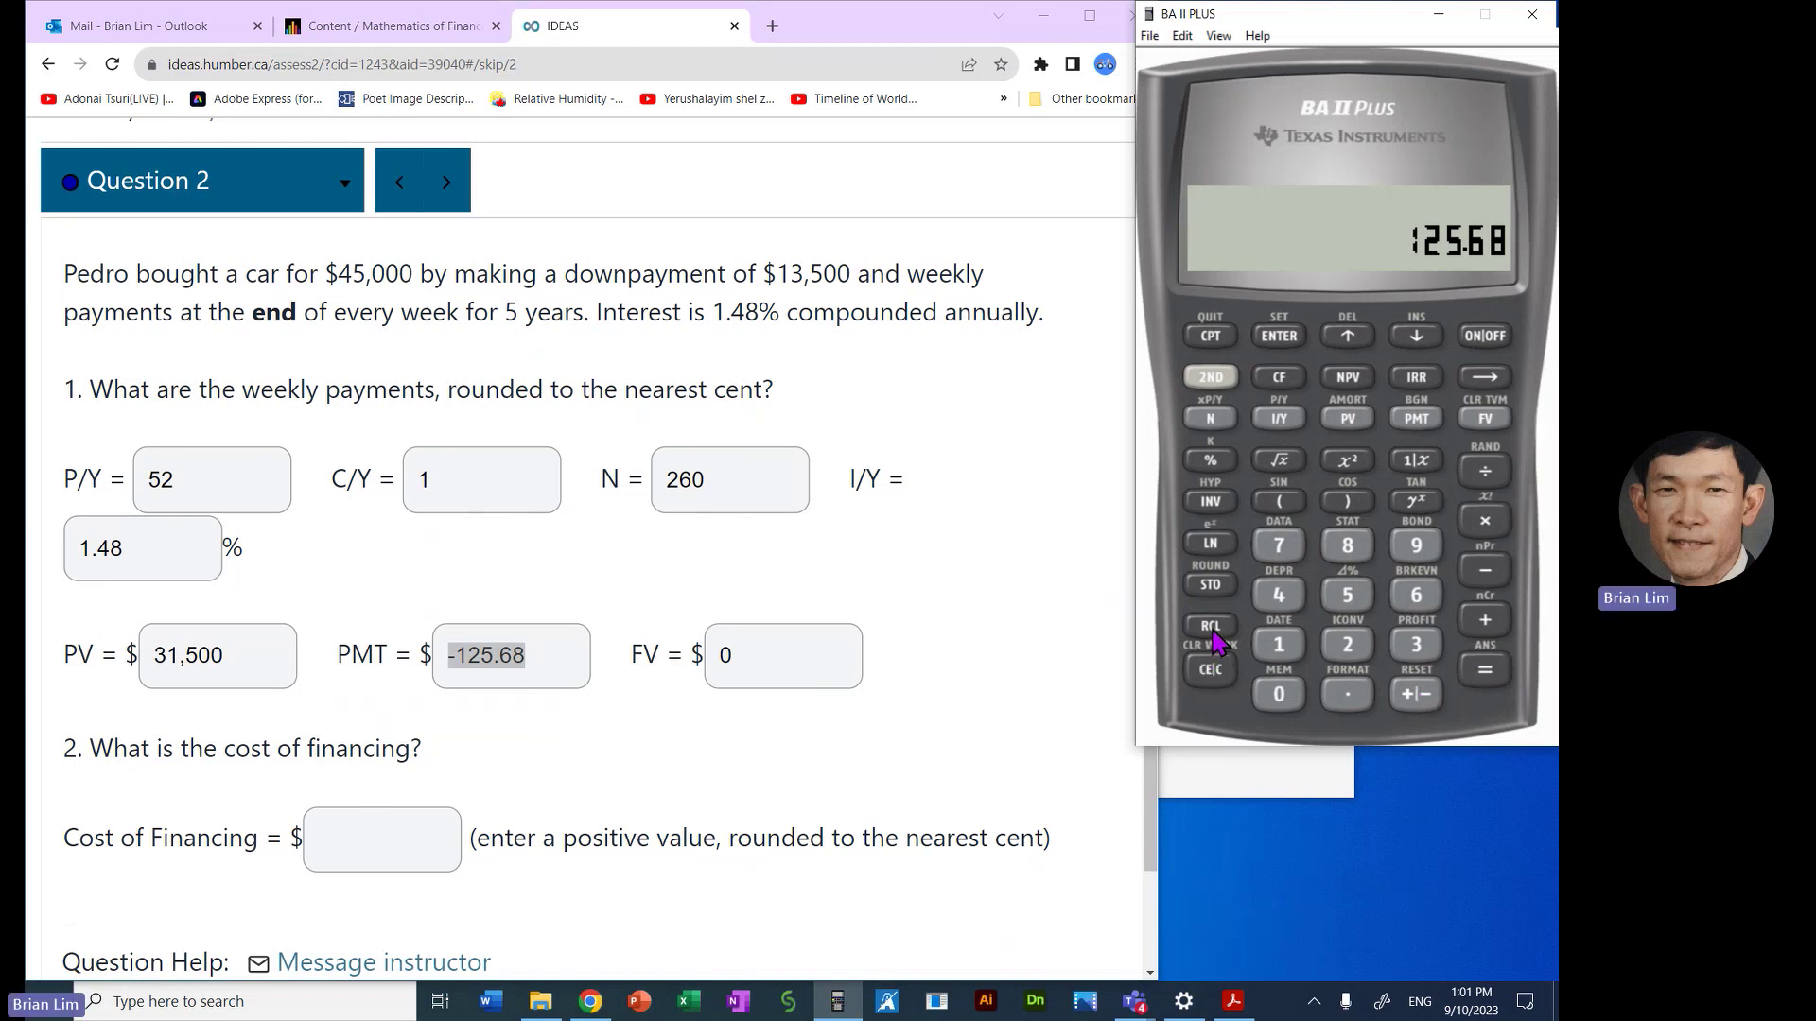
click(1215, 421)
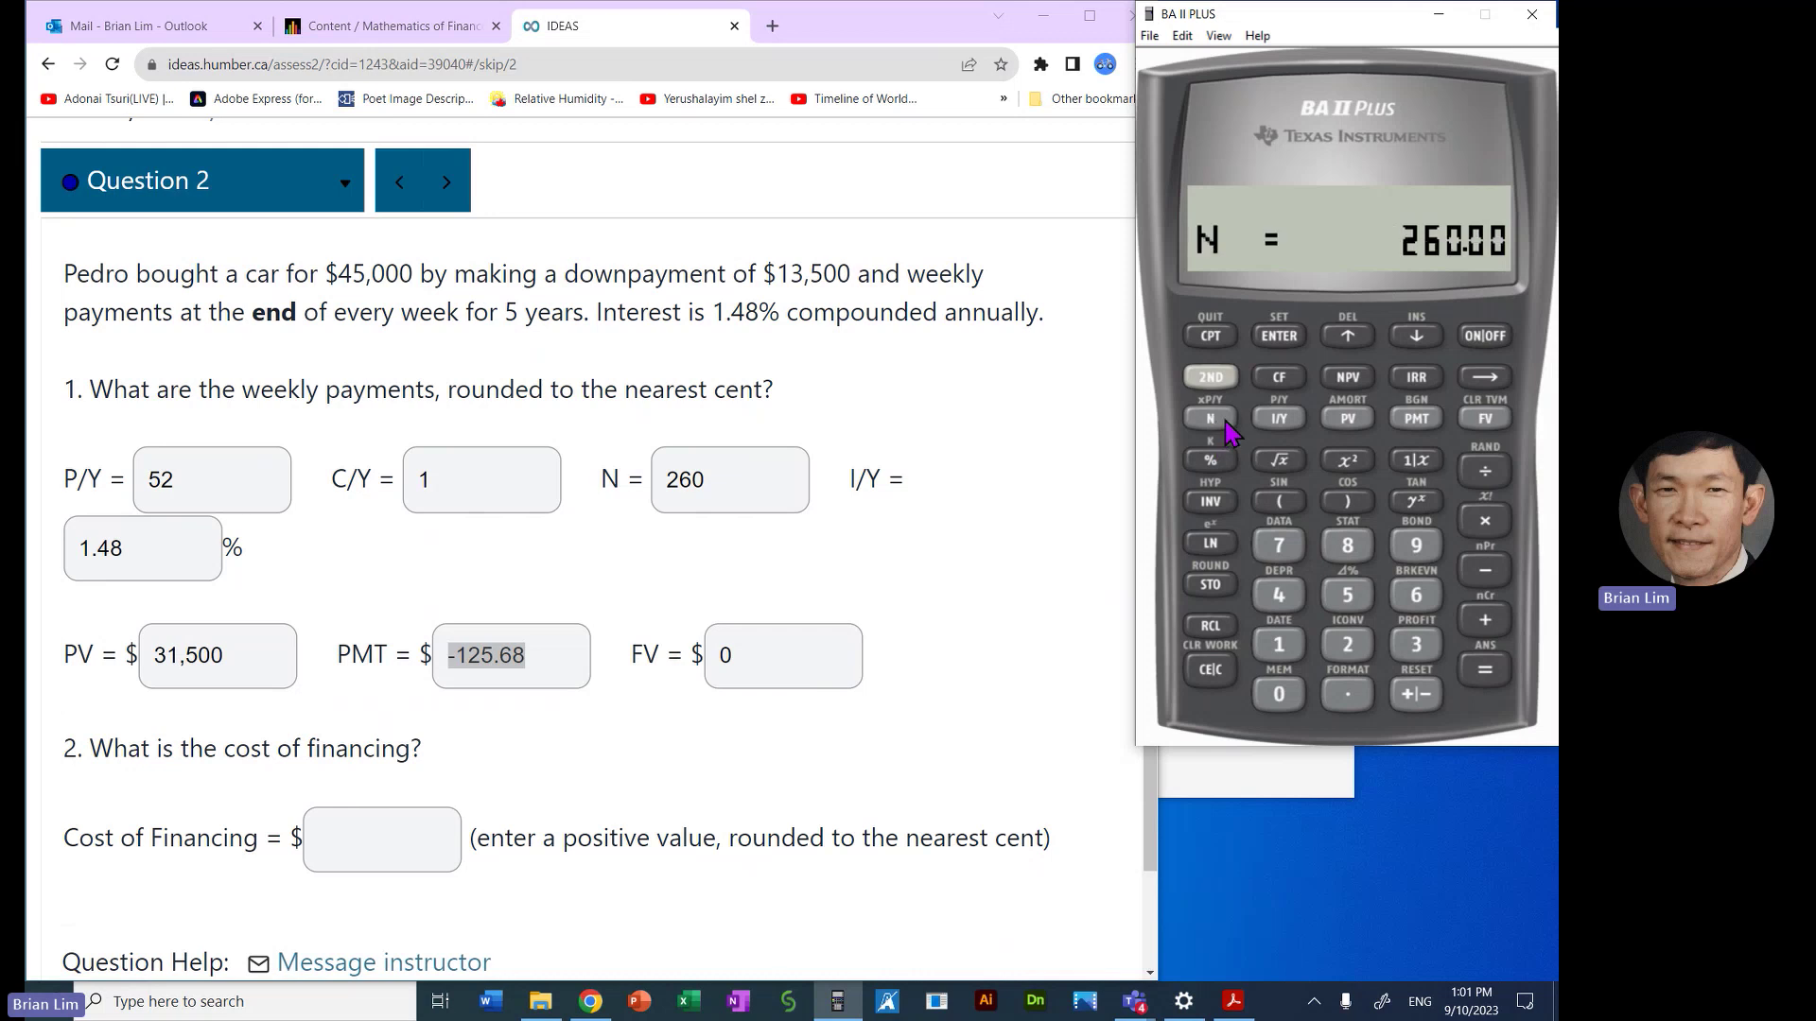
click(1489, 672)
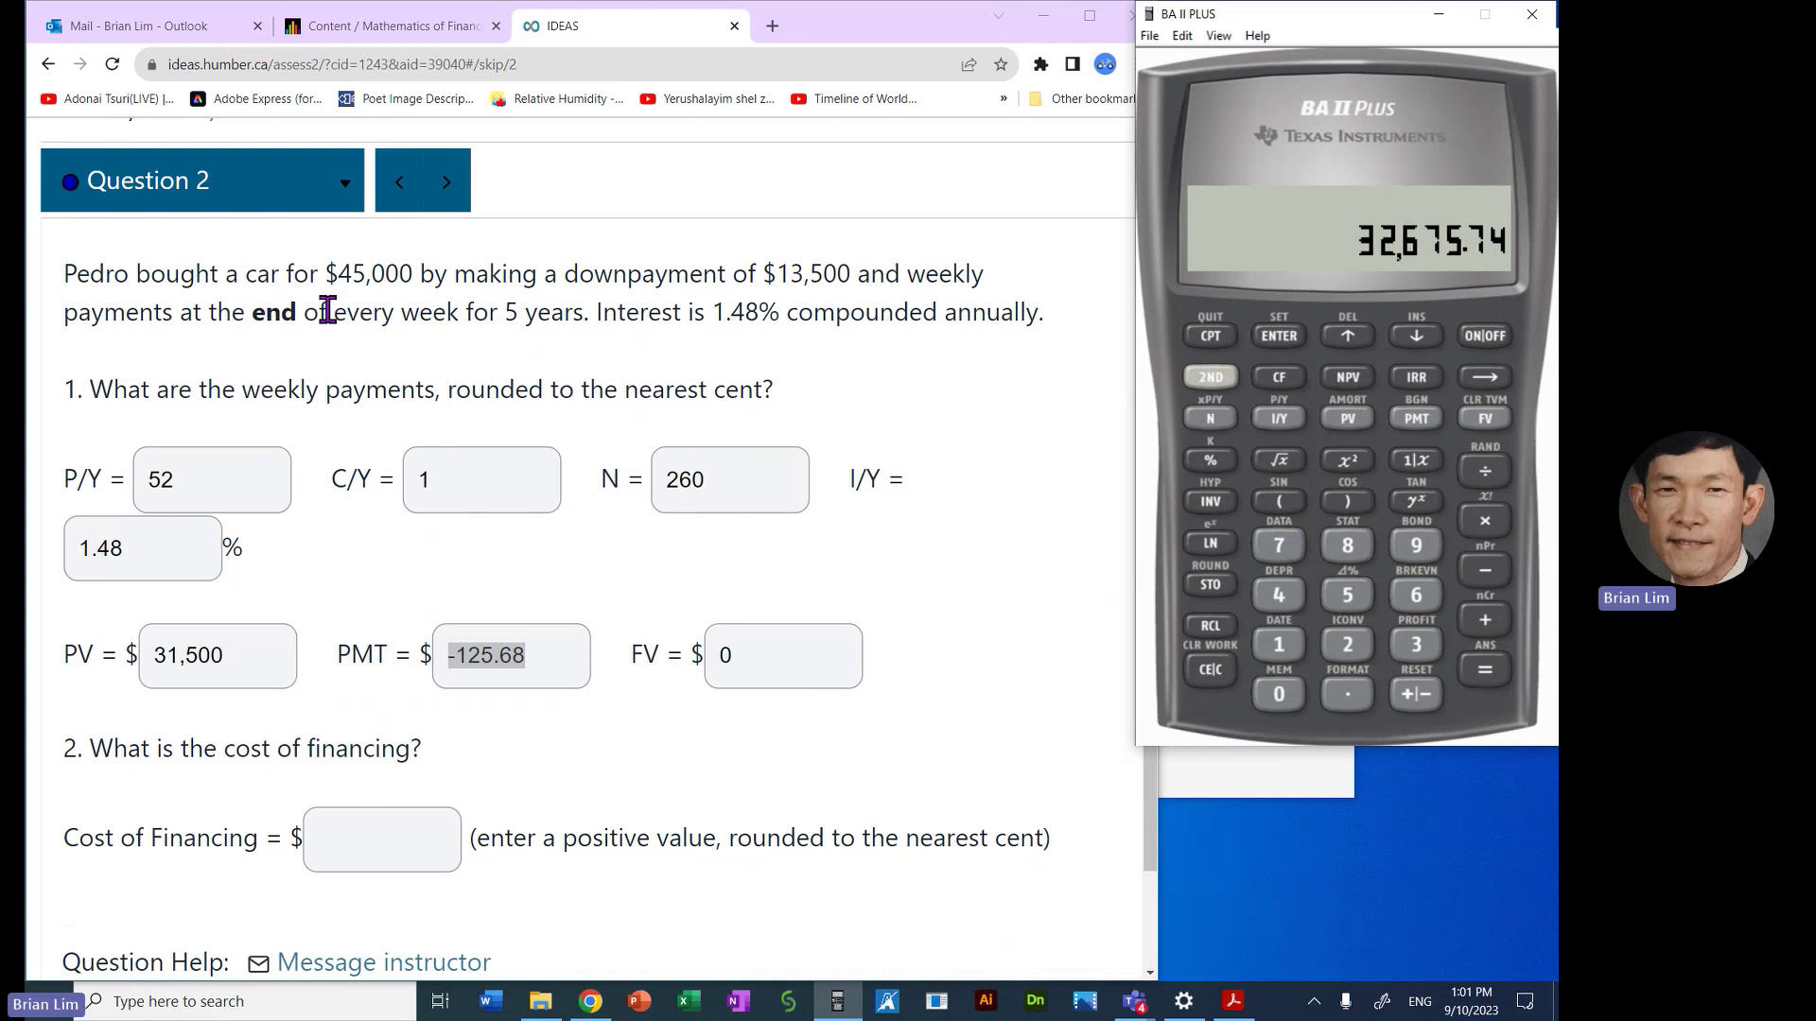
Step: Subtract the 31,500 borrowed to get a 1,175.74 cost of financing
drag(254, 316, 578, 322)
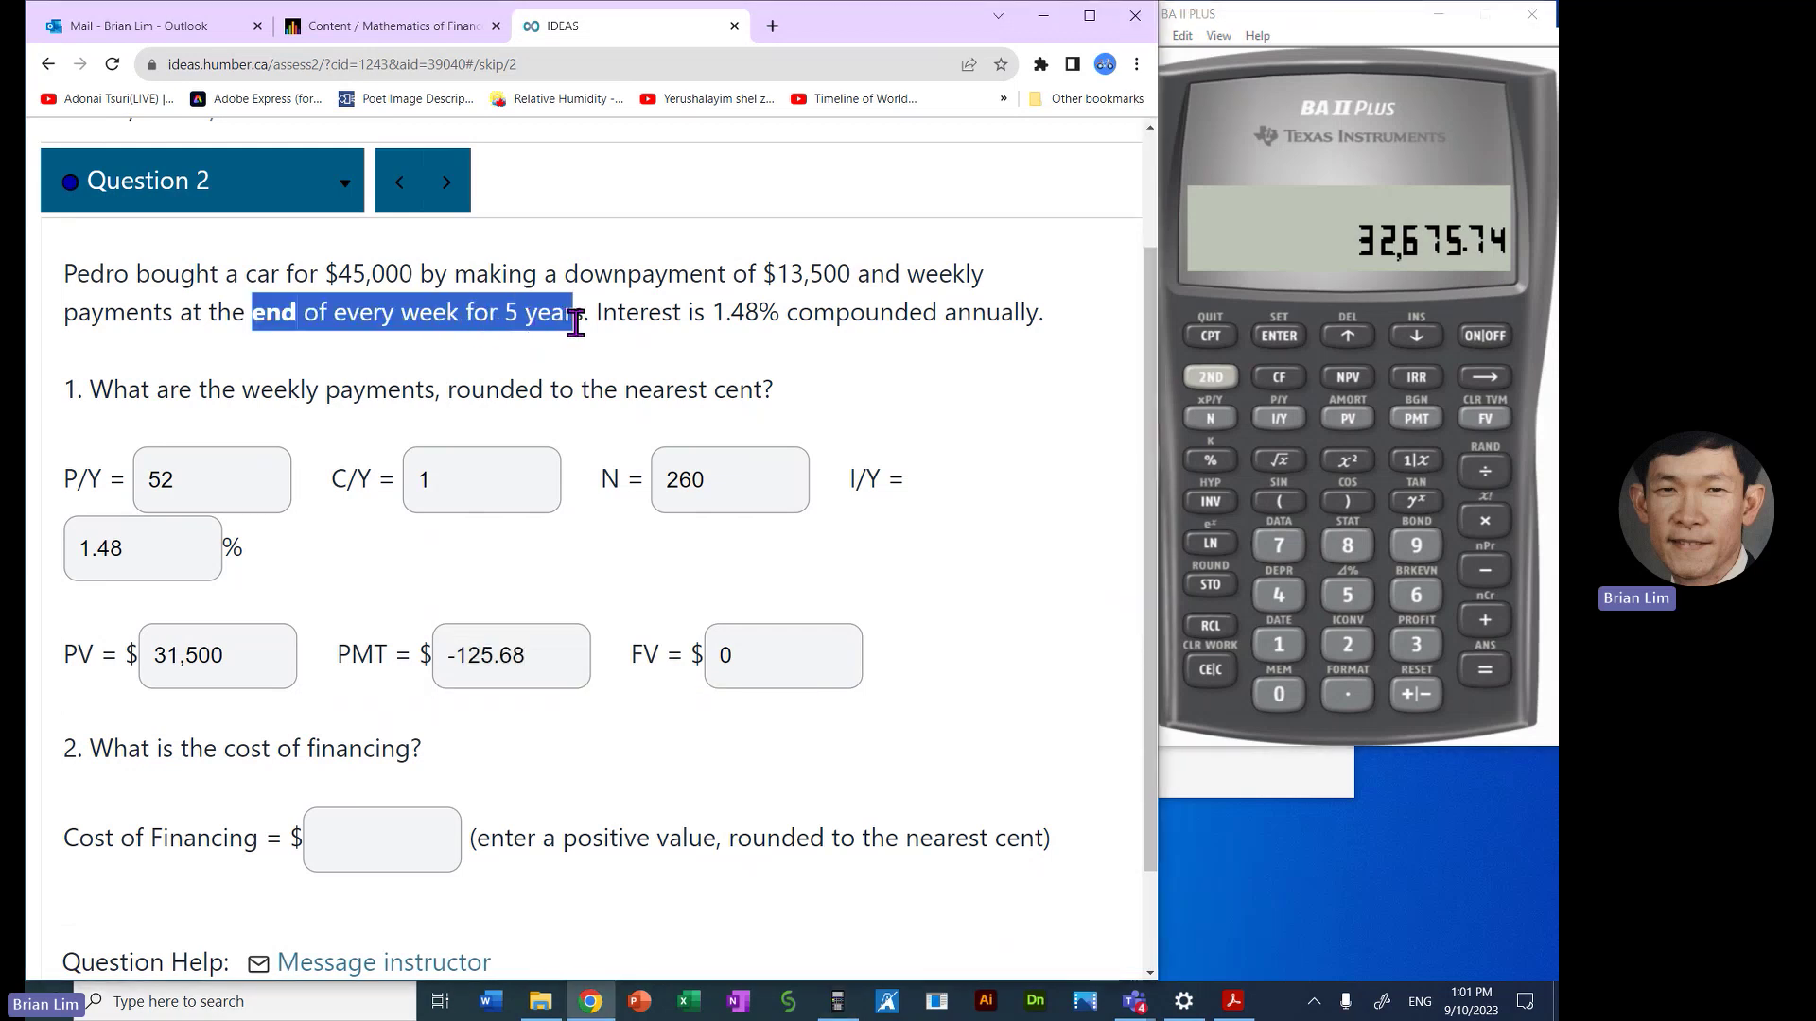
click(991, 567)
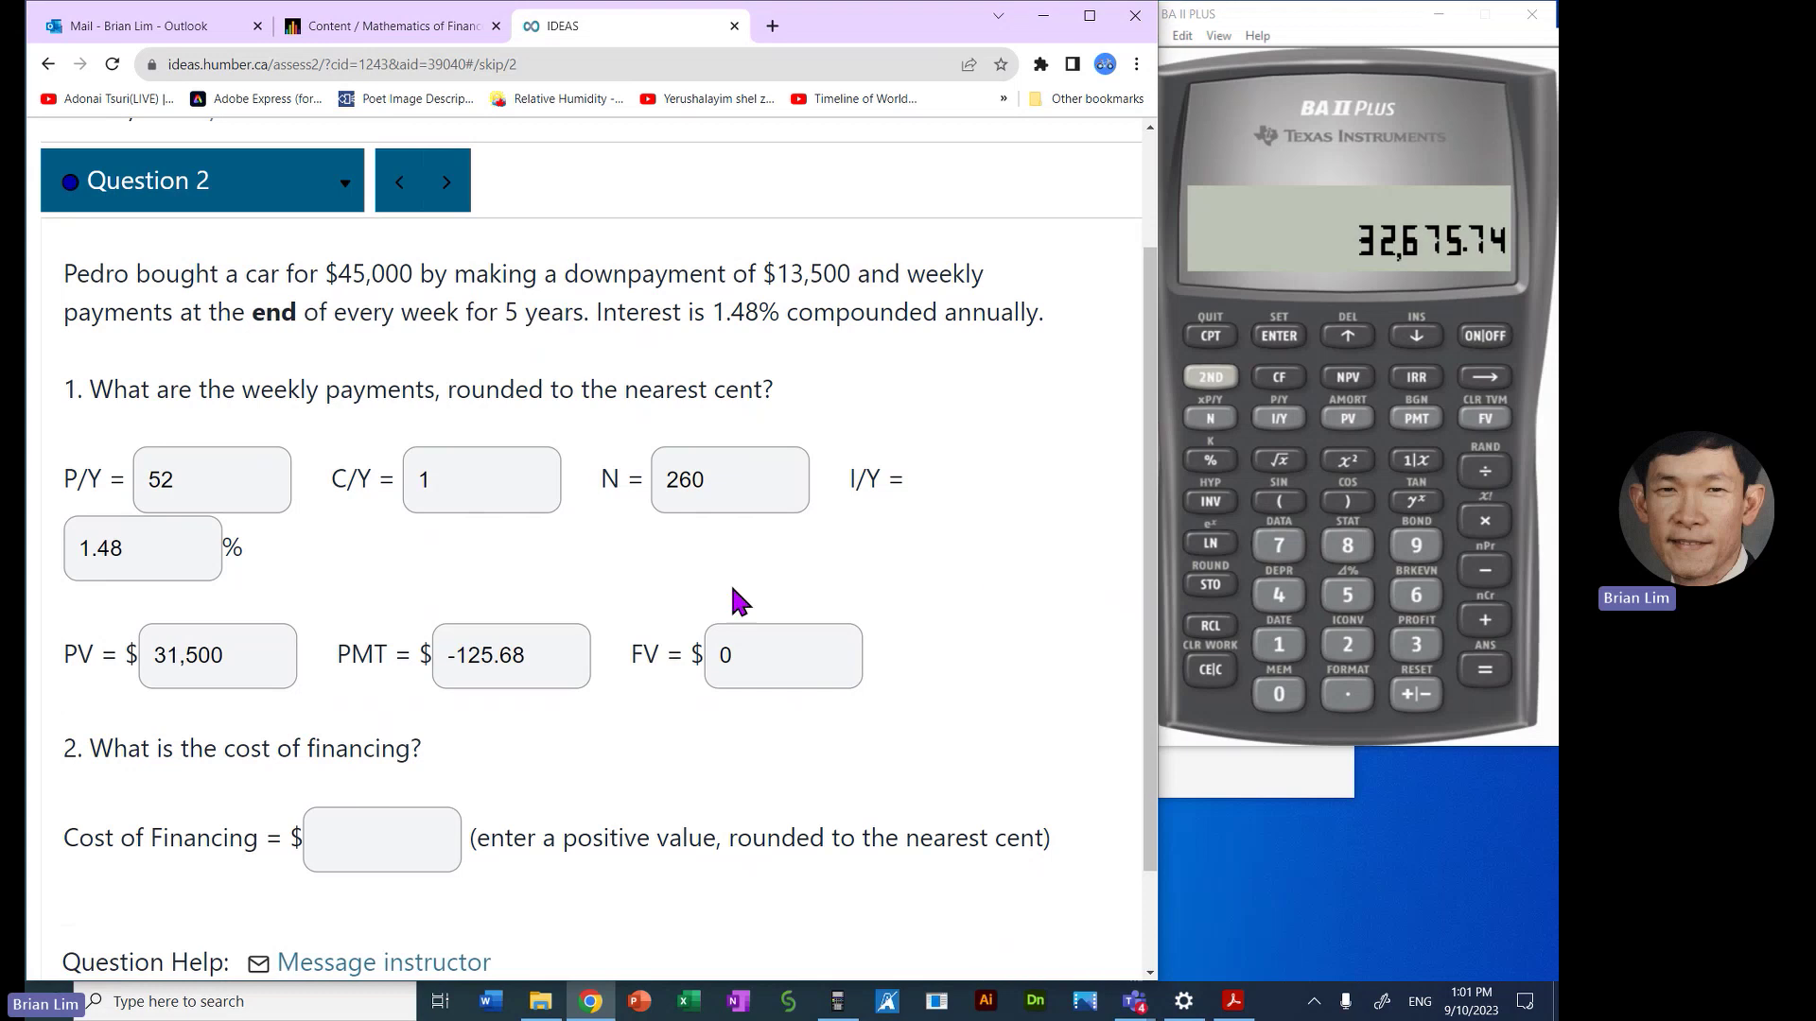
double_click(239, 661)
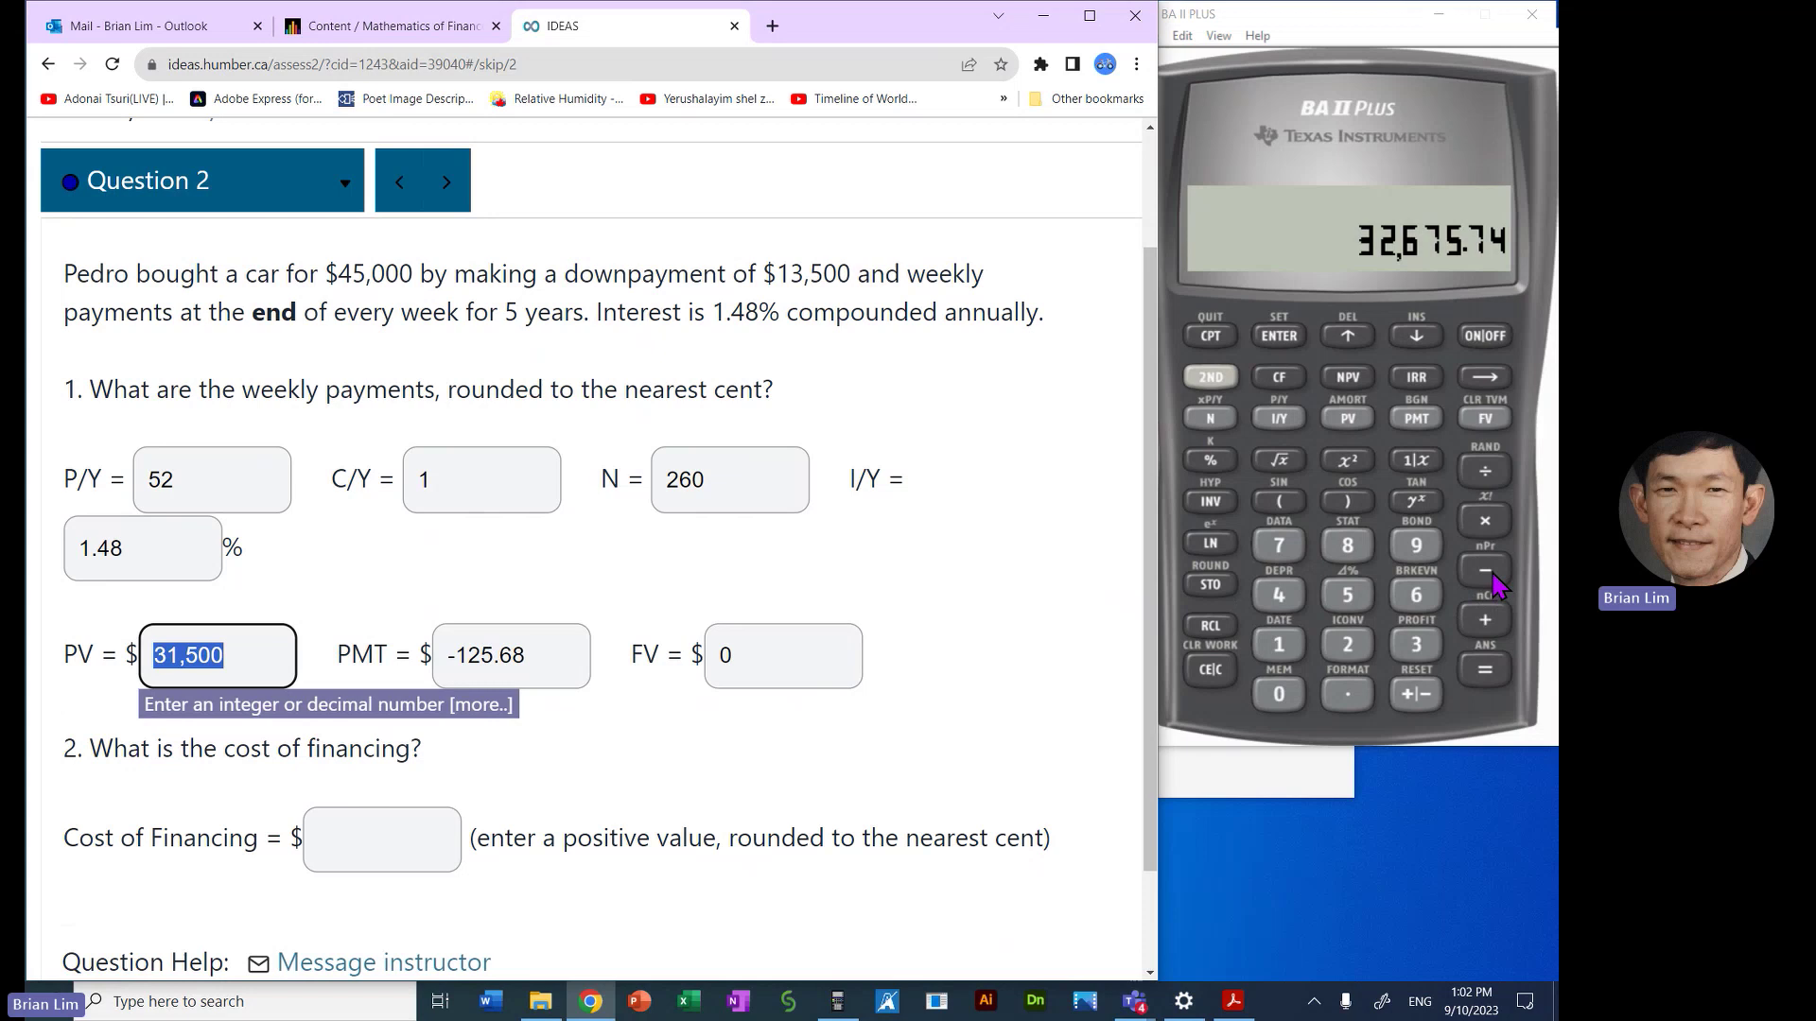
click(1488, 572)
click(1416, 645)
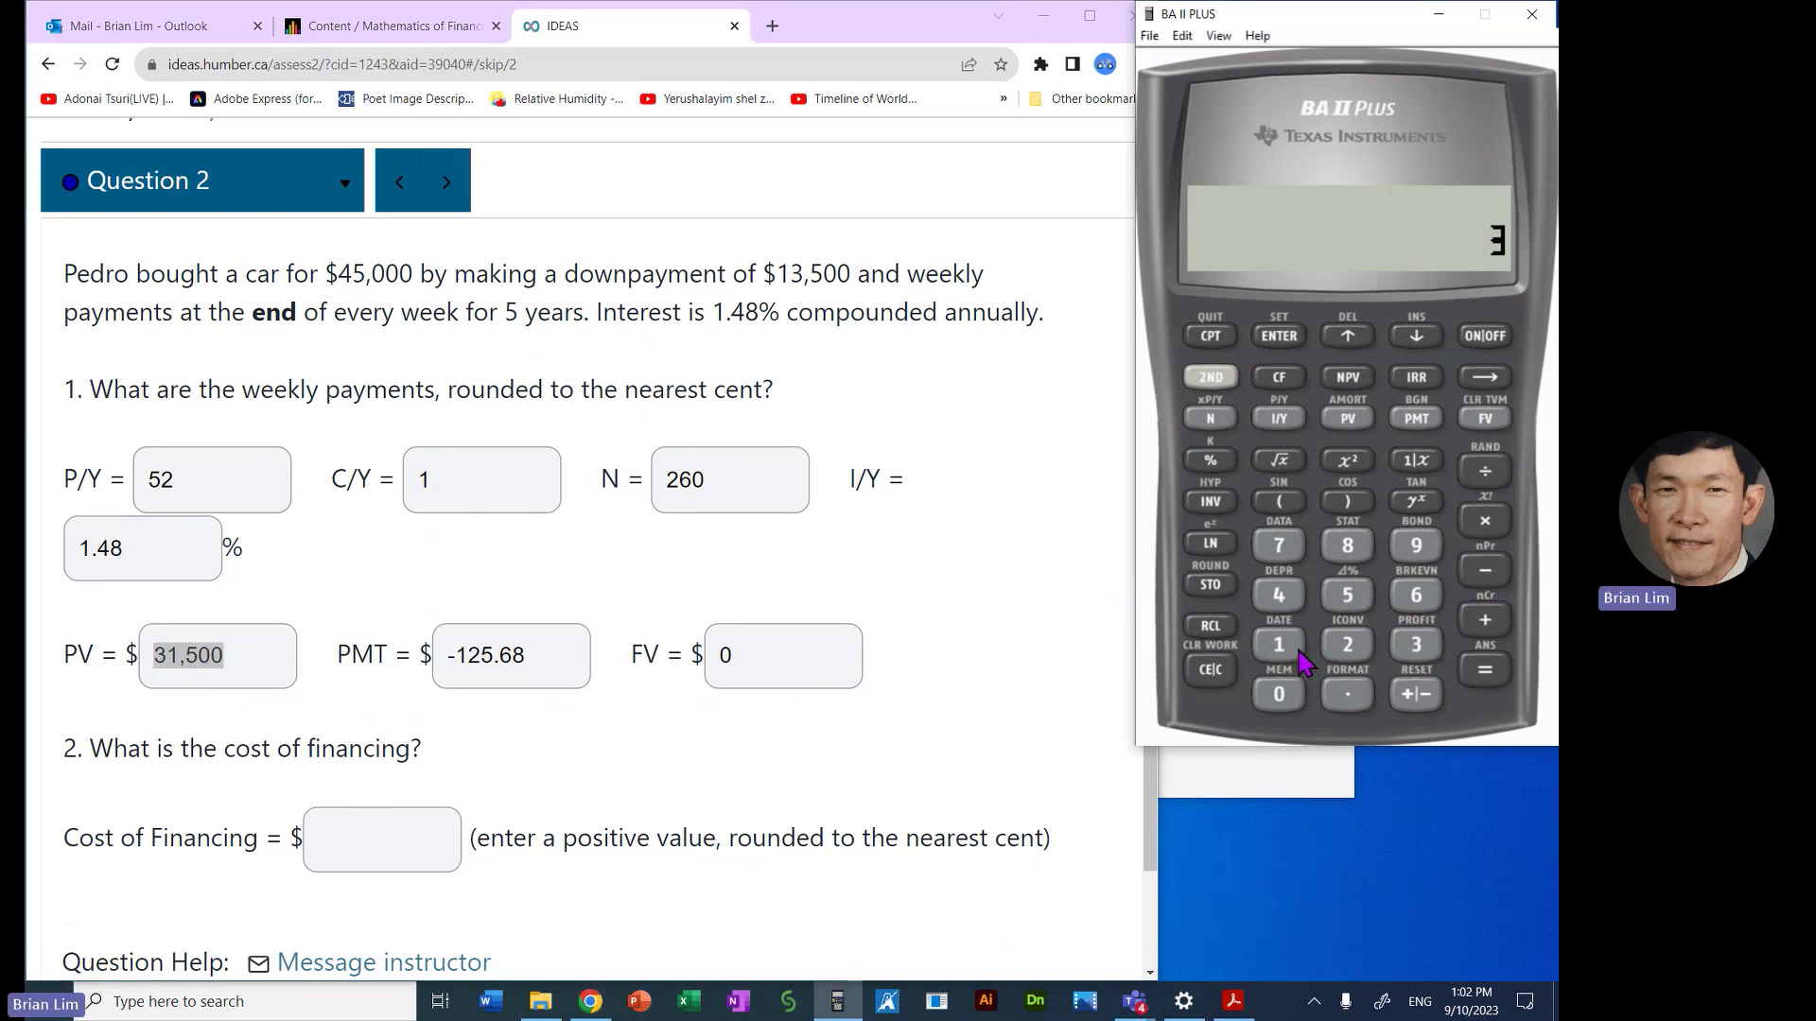
click(1348, 594)
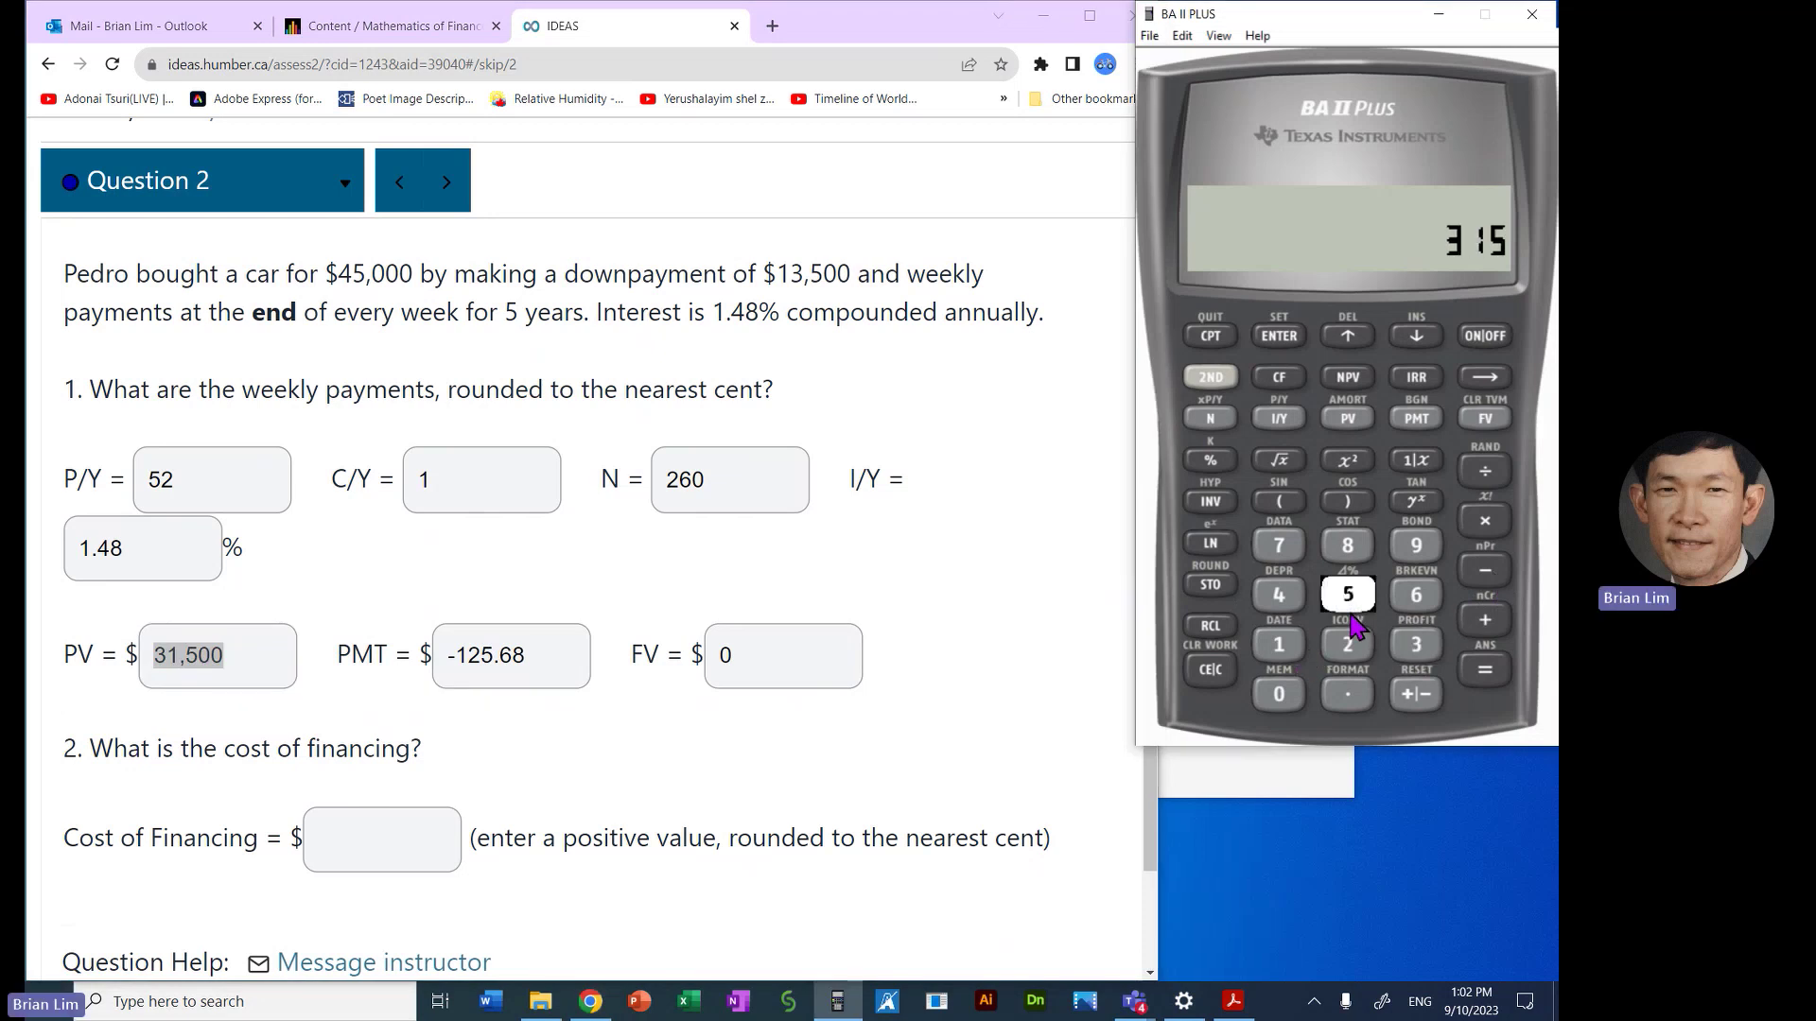
click(1281, 697)
click(1281, 697)
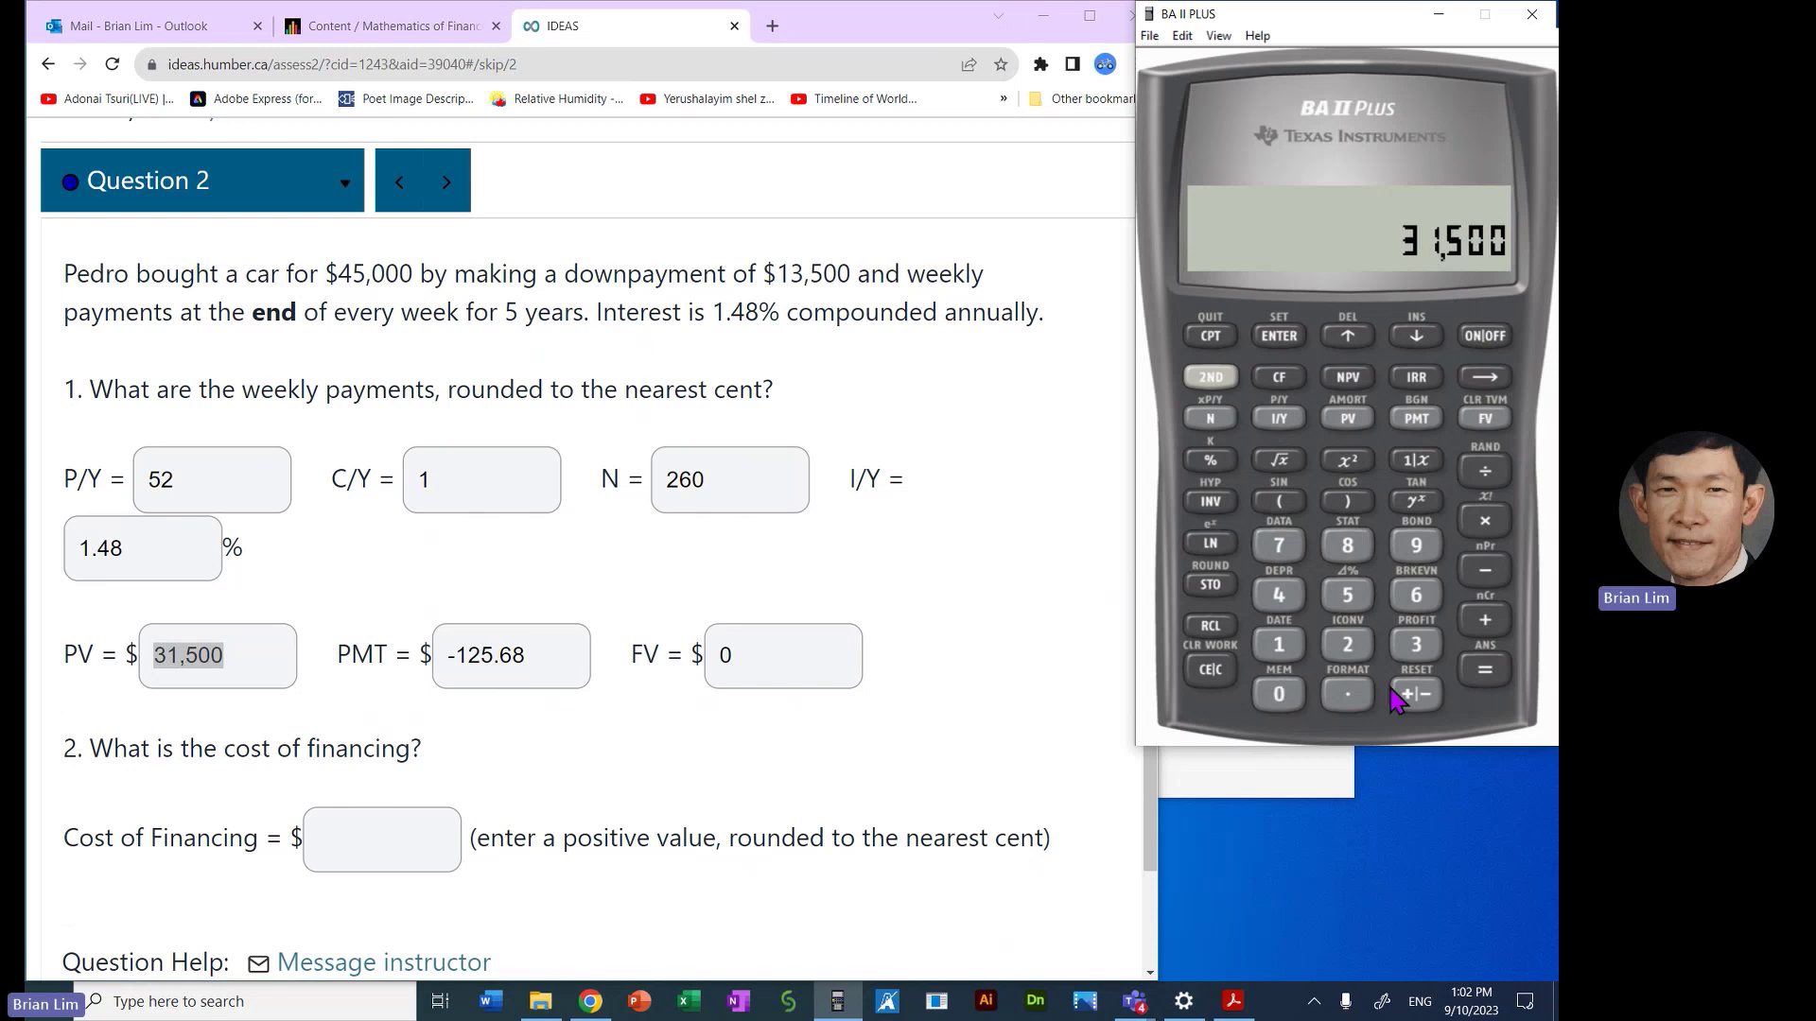
click(1481, 671)
click(413, 842)
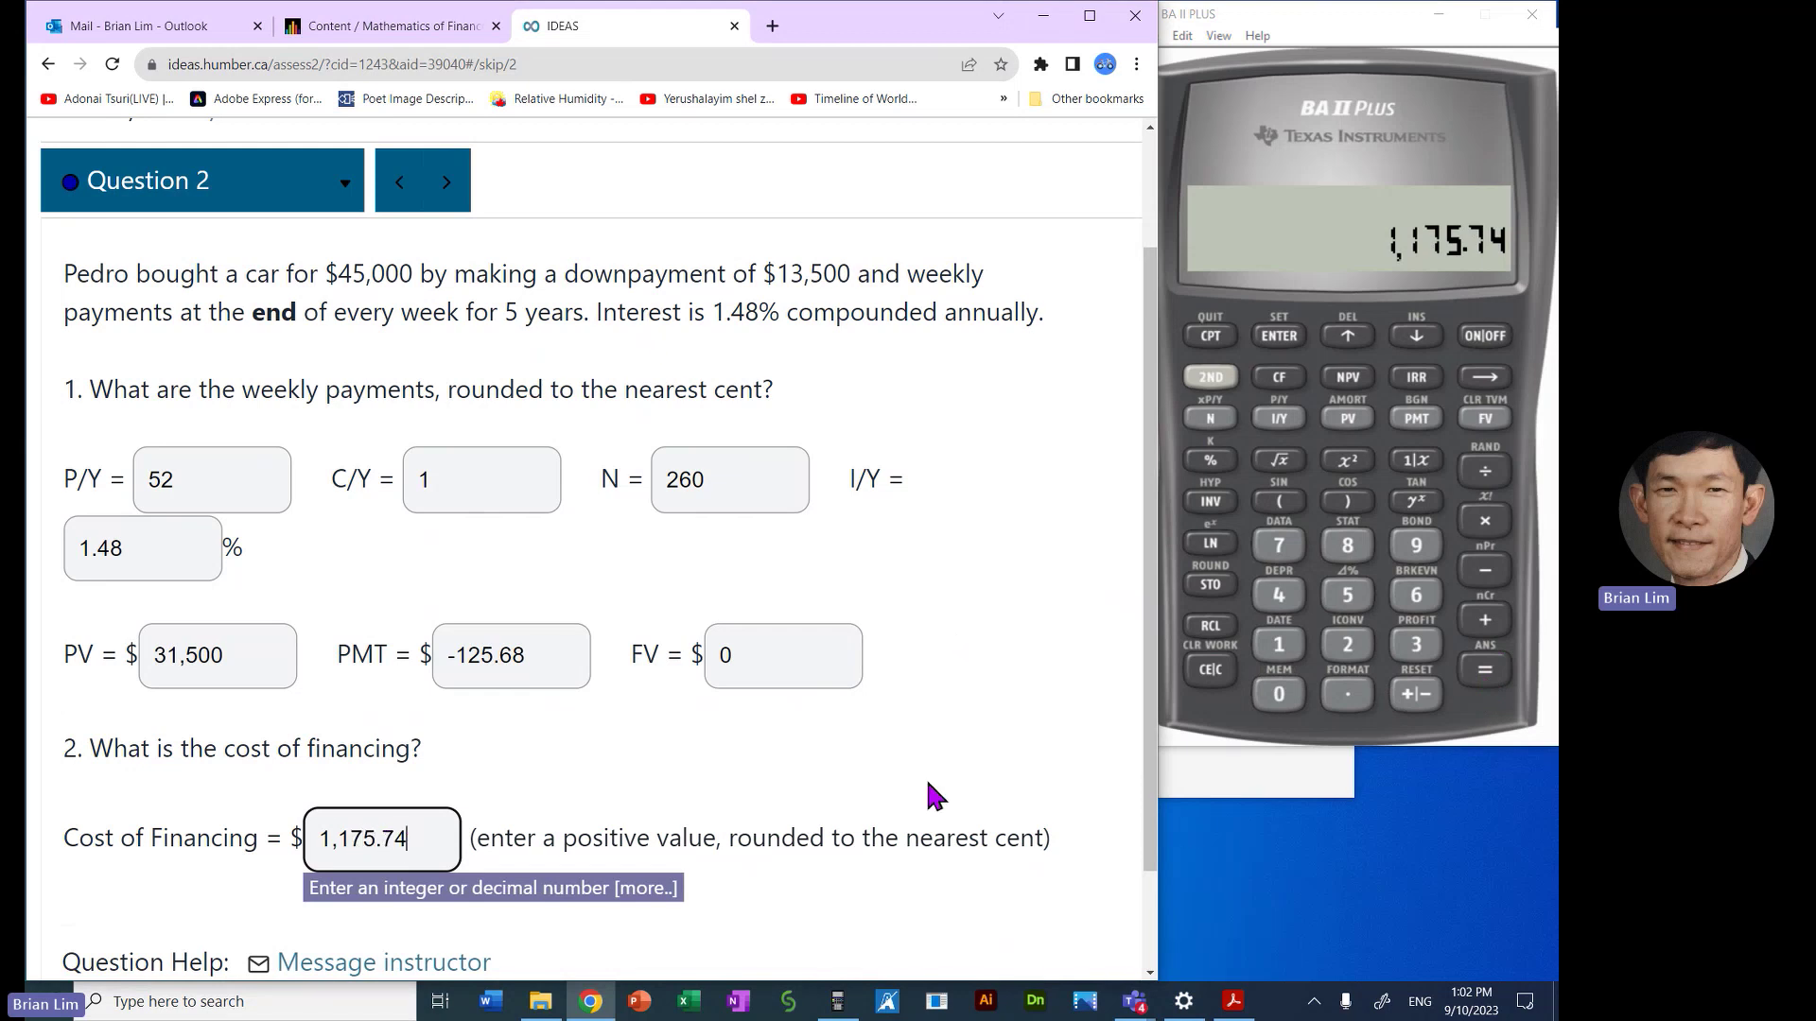
Step: Submit Question 2 and review the graded answers scoring 2 of 2 points
scroll(923, 775, down, 2)
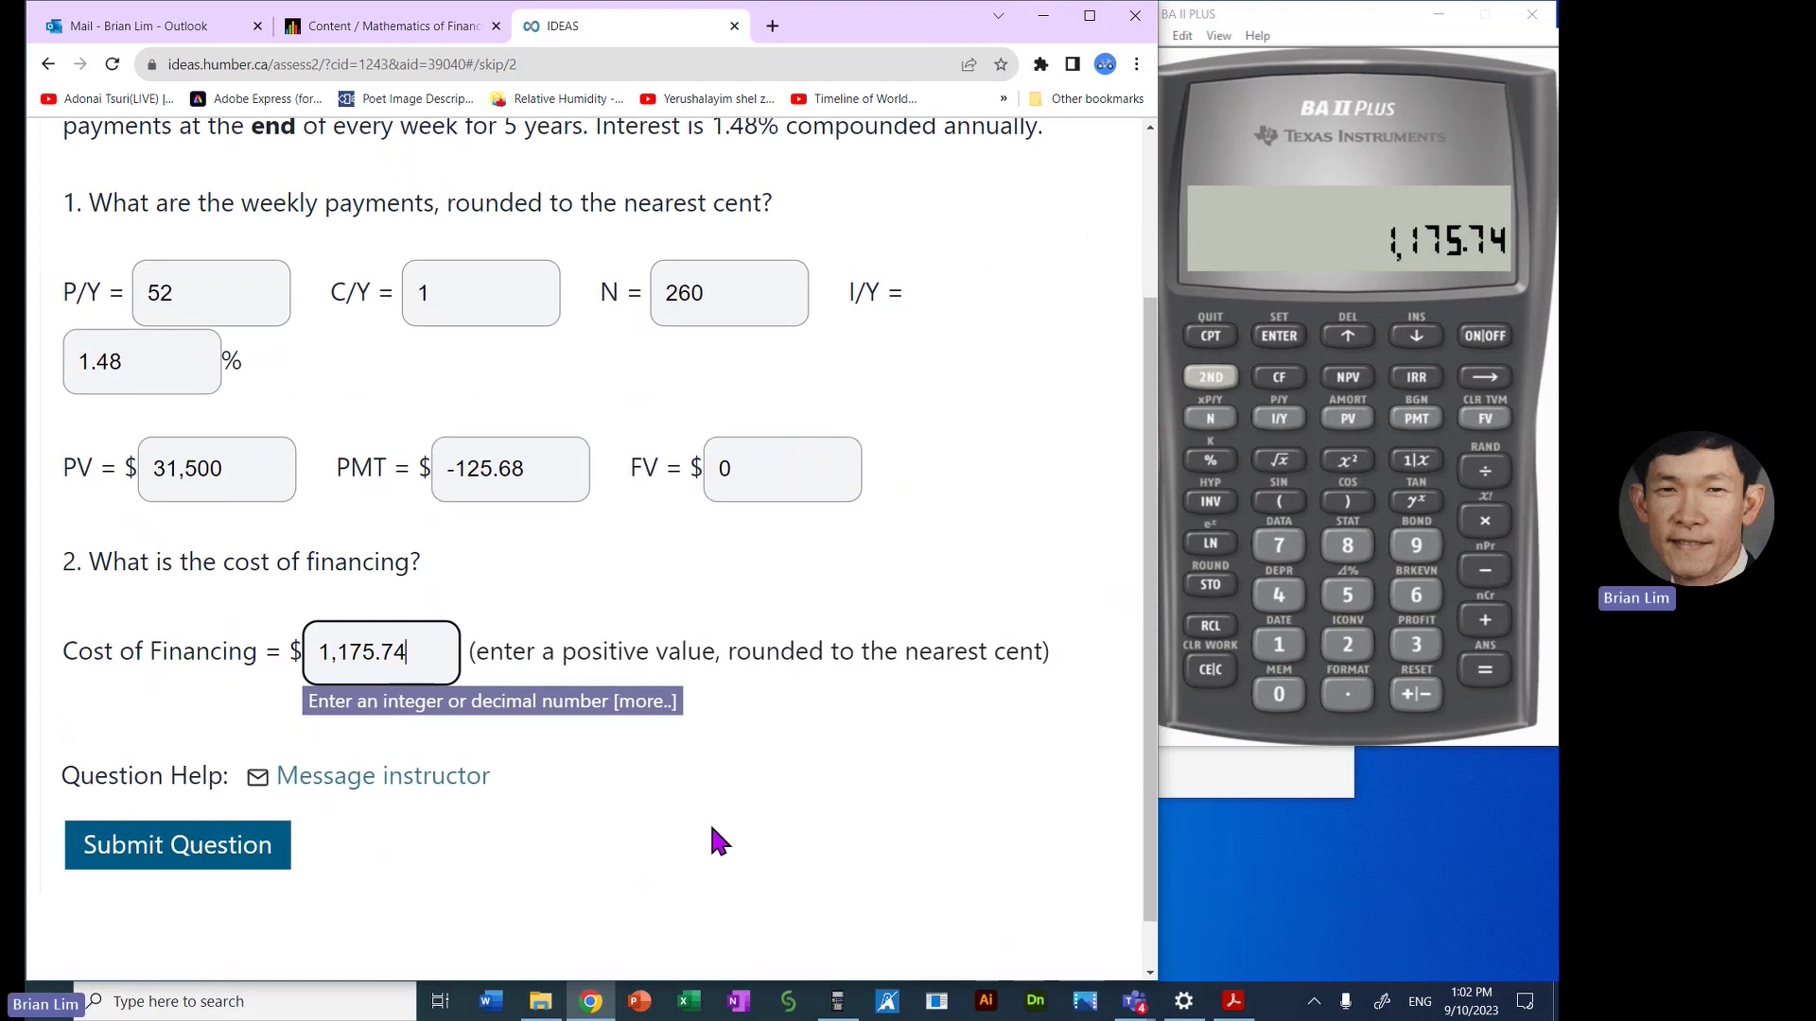
click(244, 846)
scroll(785, 766, down, 3)
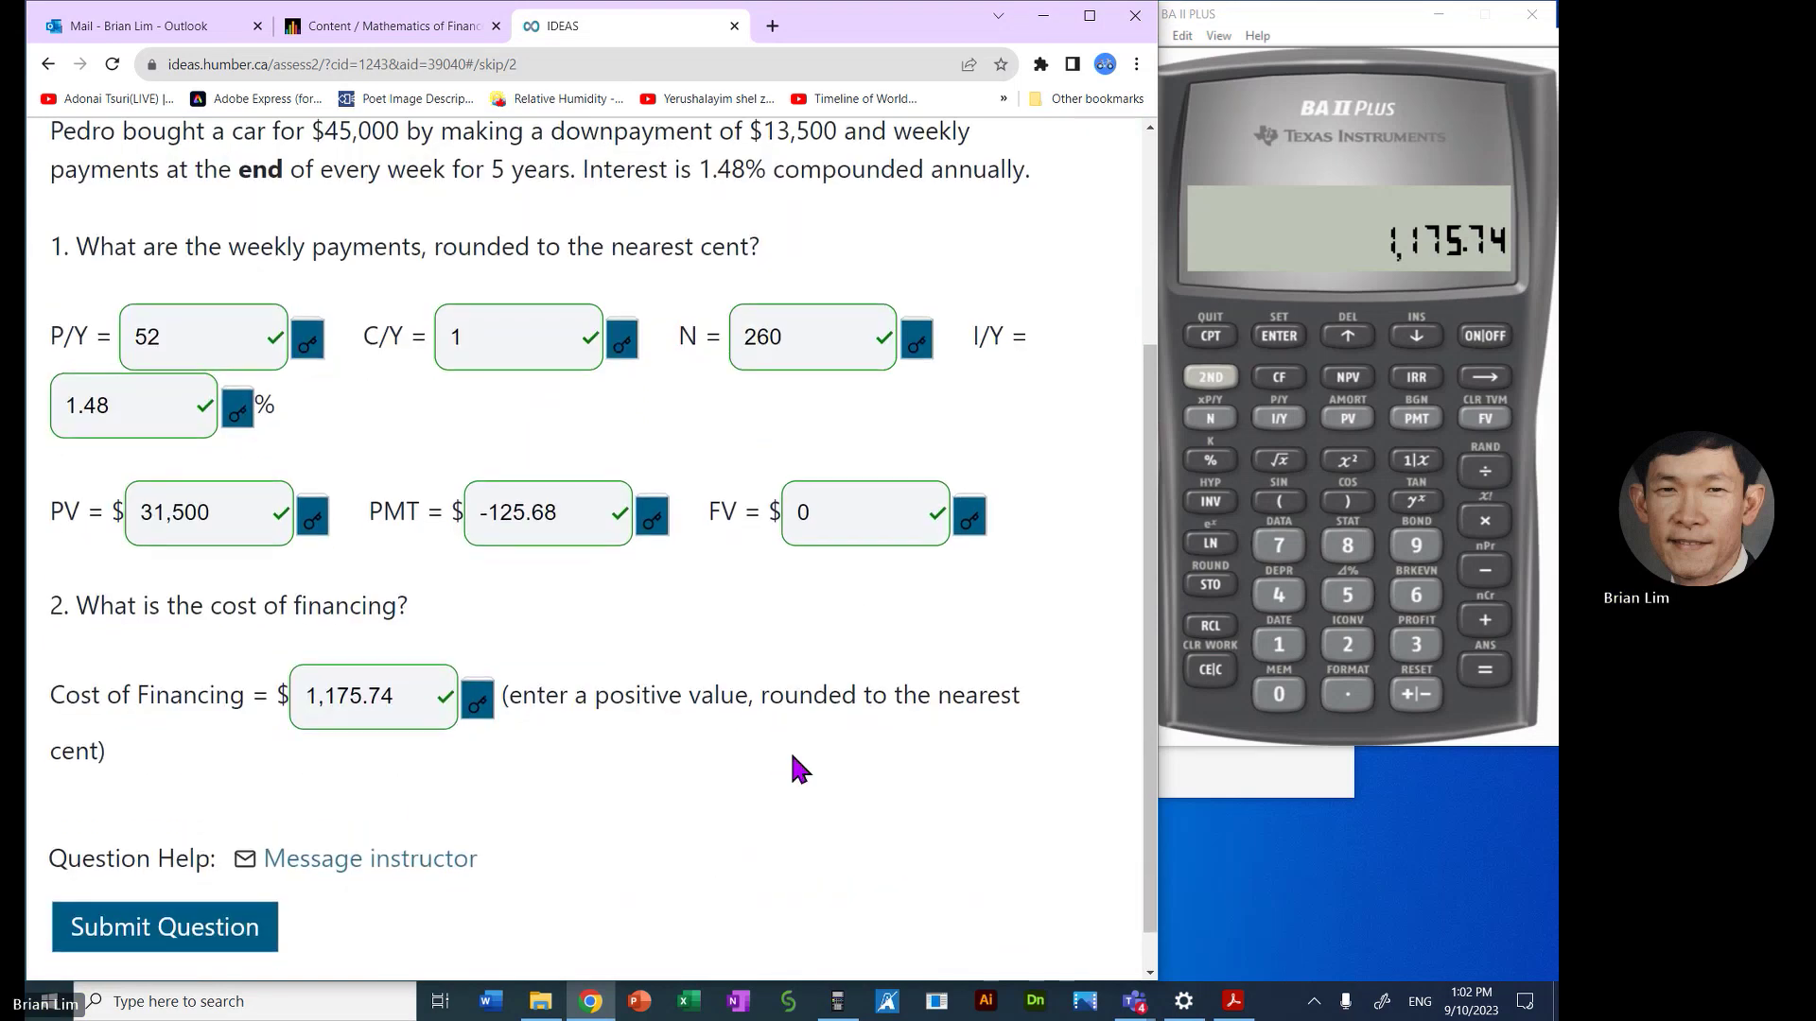
scroll(799, 769, up, 2)
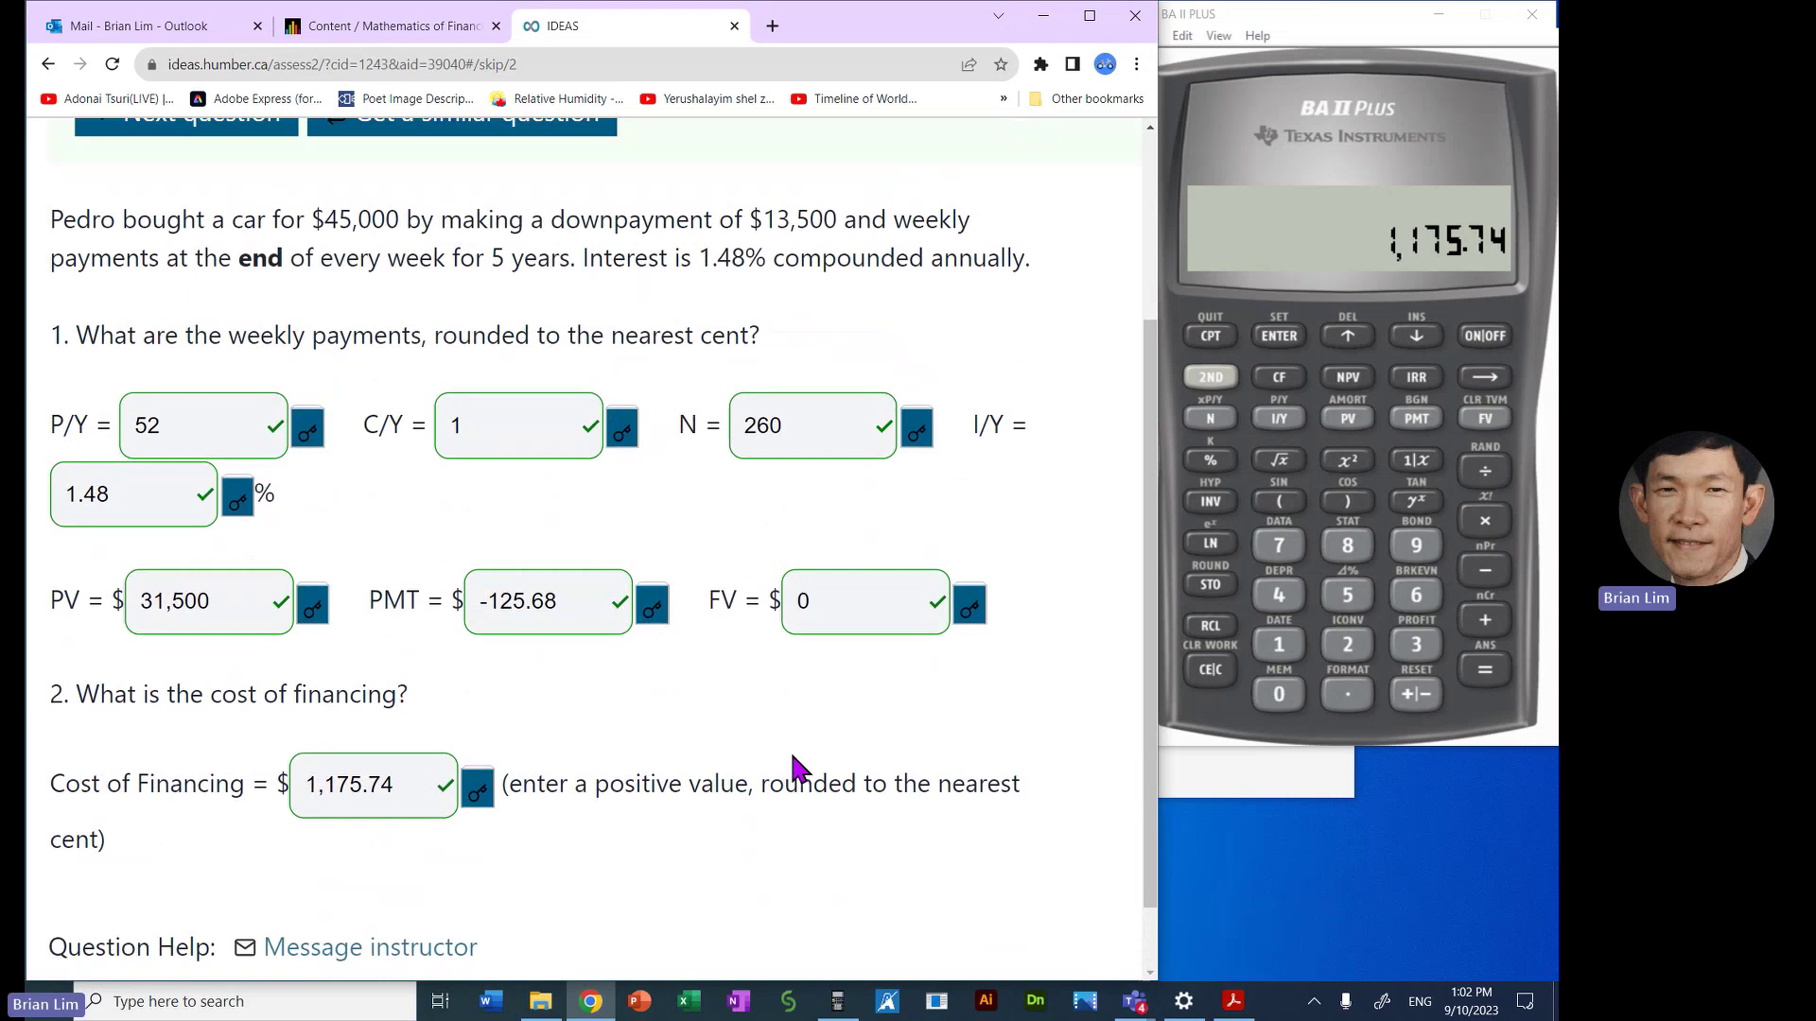
scroll(799, 769, up, 3)
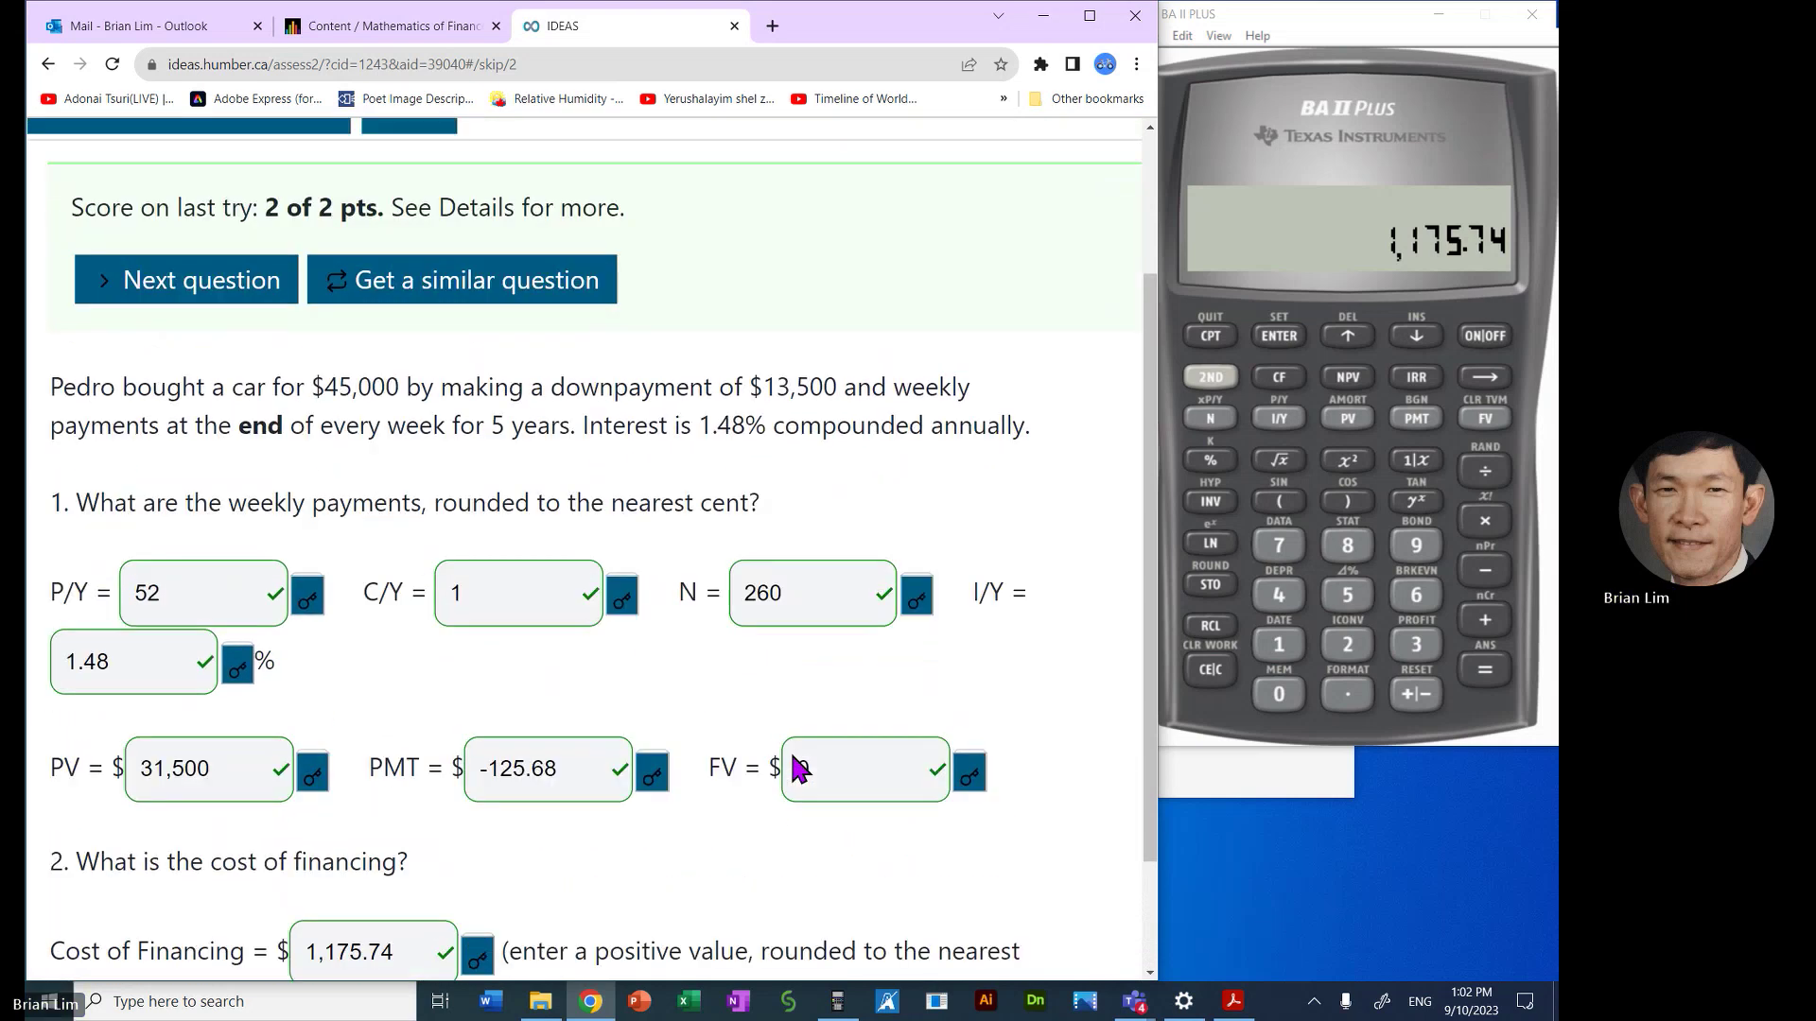
scroll(793, 757, up, 1)
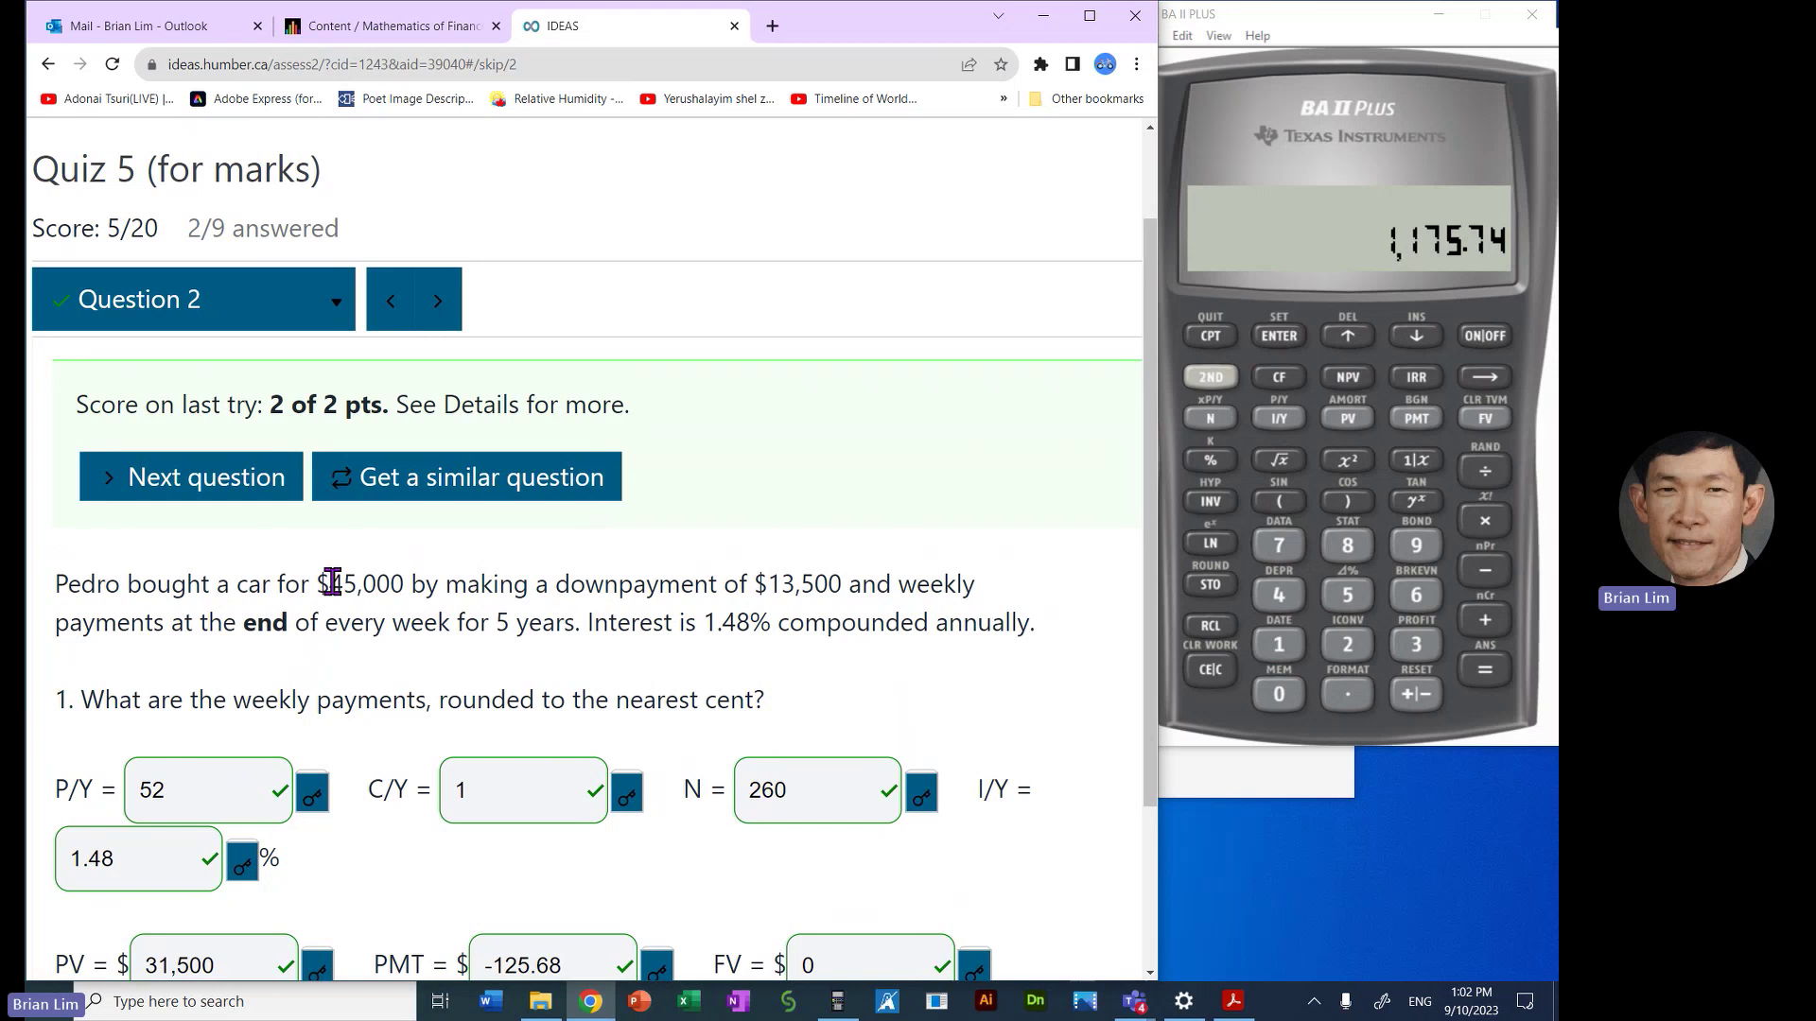
drag(331, 583, 404, 584)
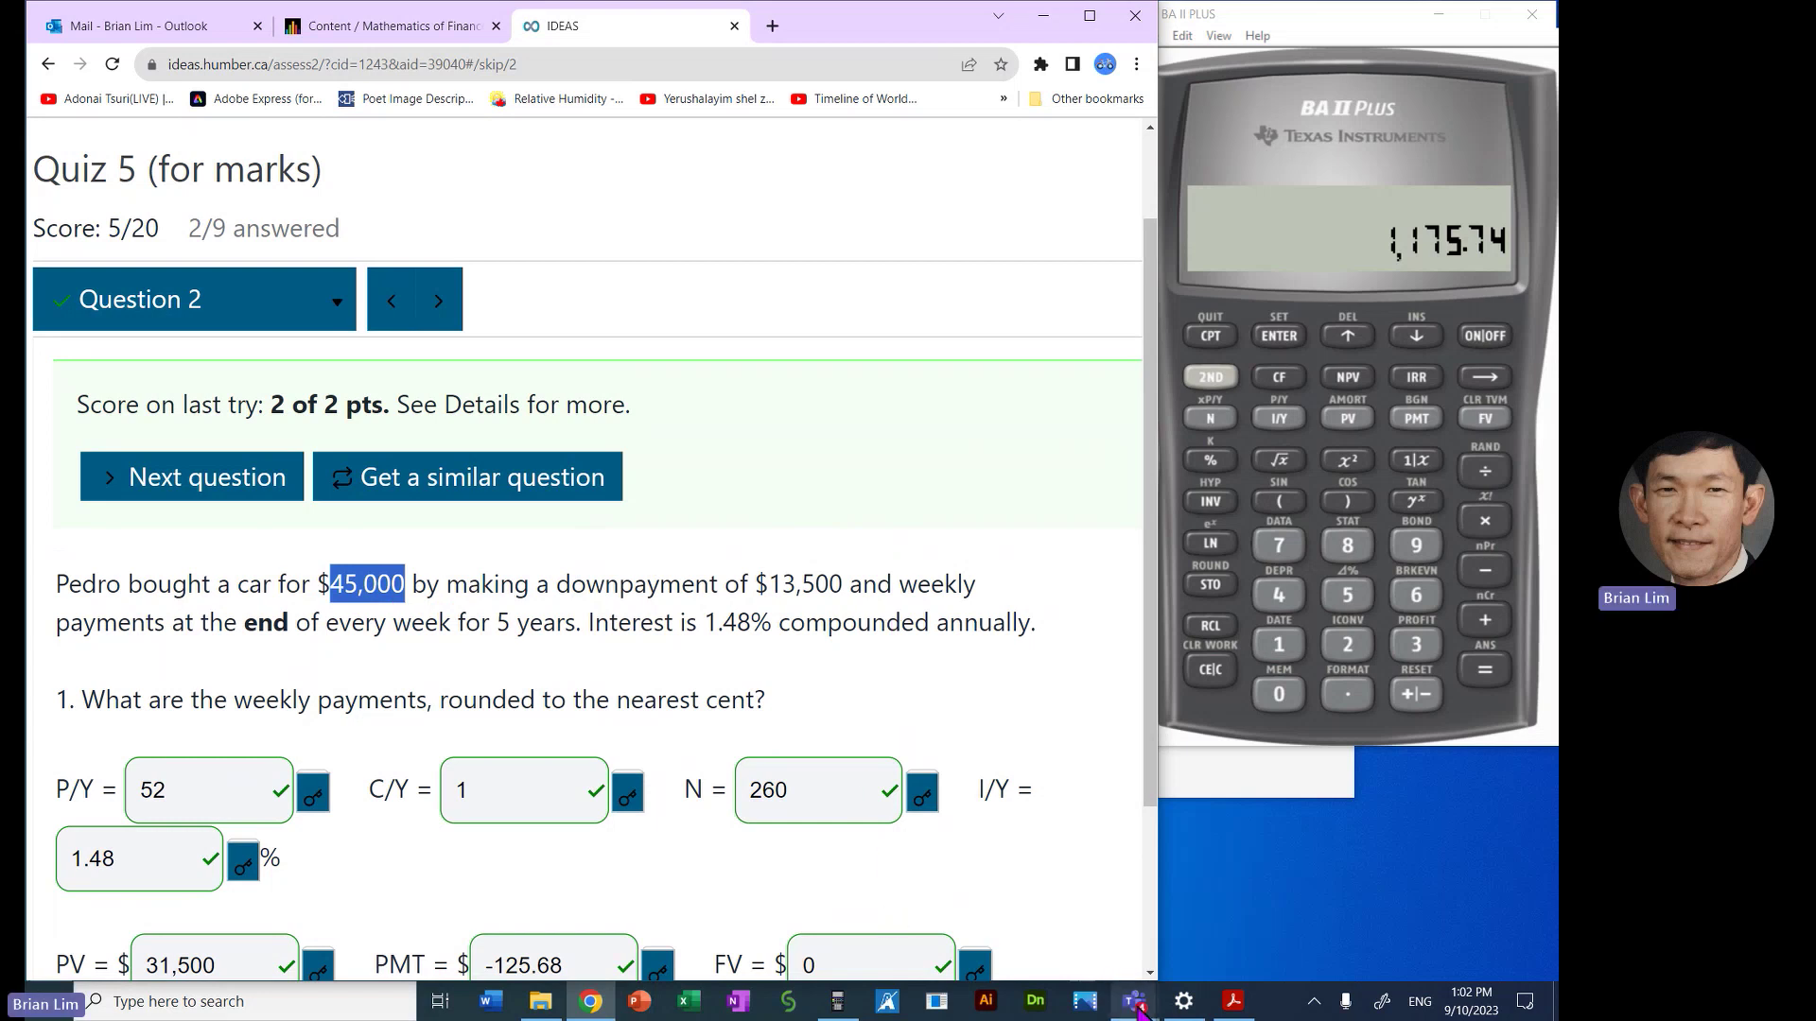
Step: Stop the Teams meeting recording from the More actions menu
click(1140, 1008)
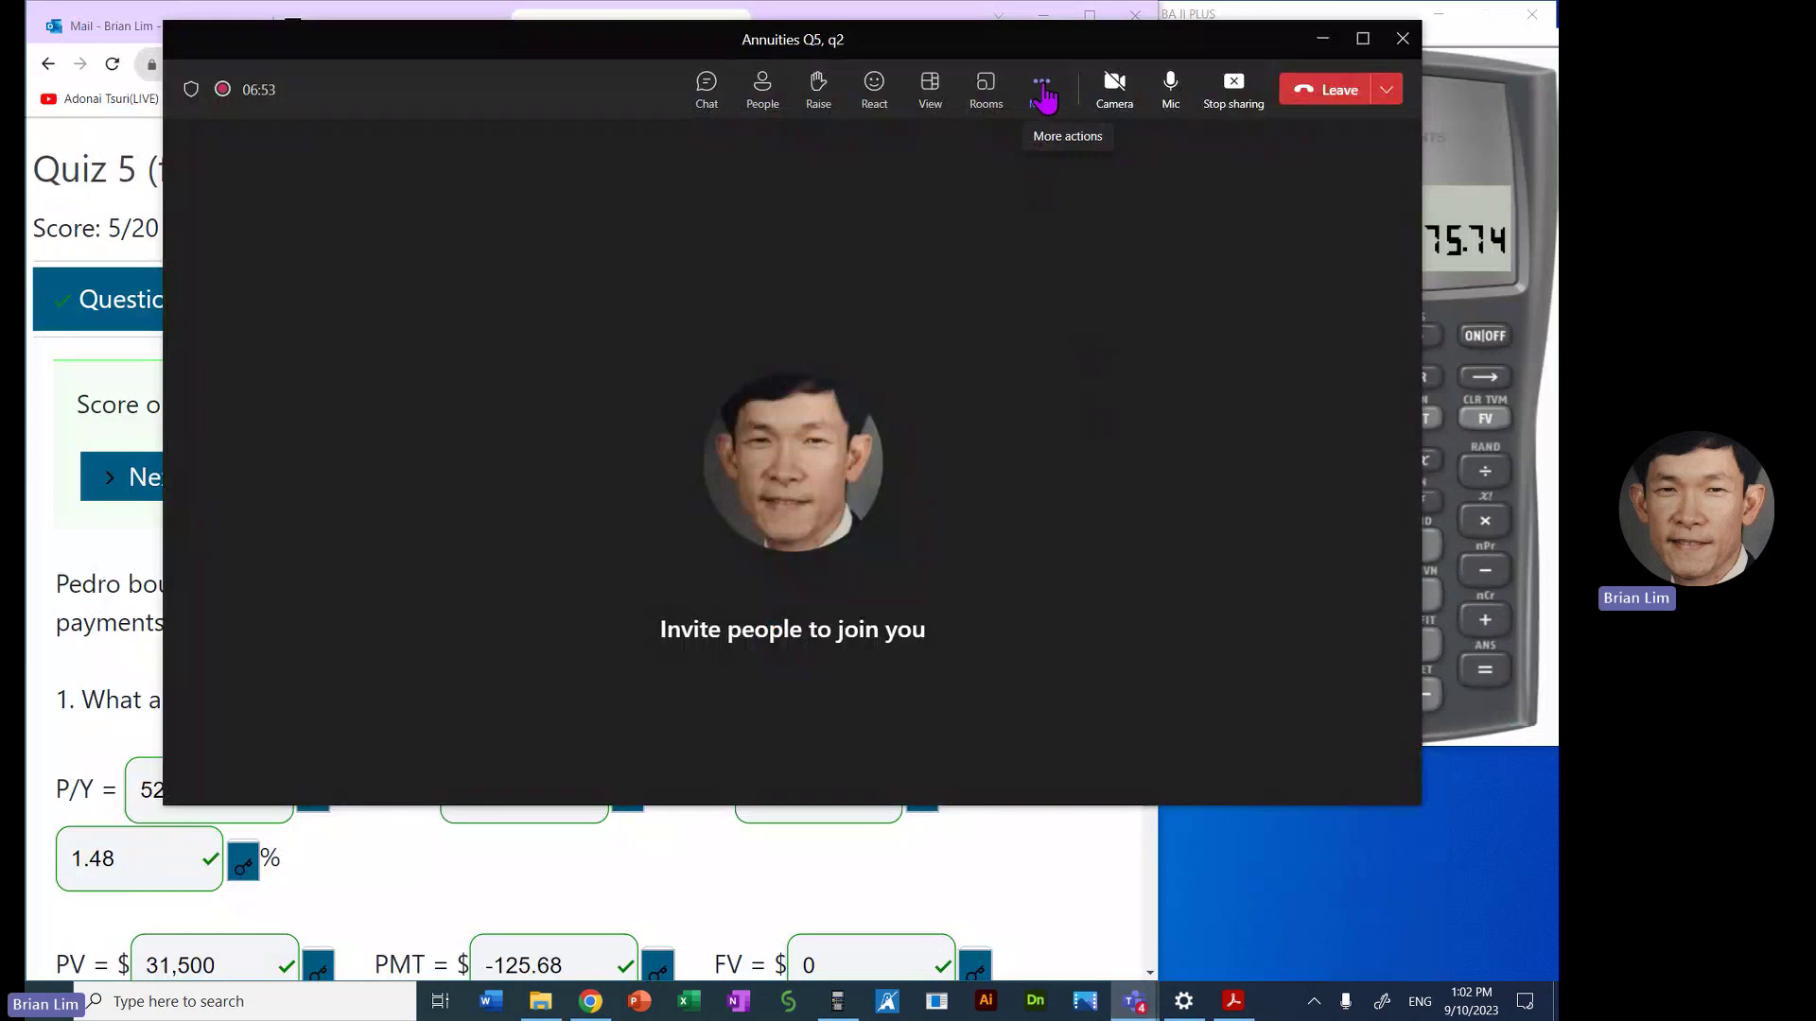
click(1043, 92)
mouse_move(1084, 160)
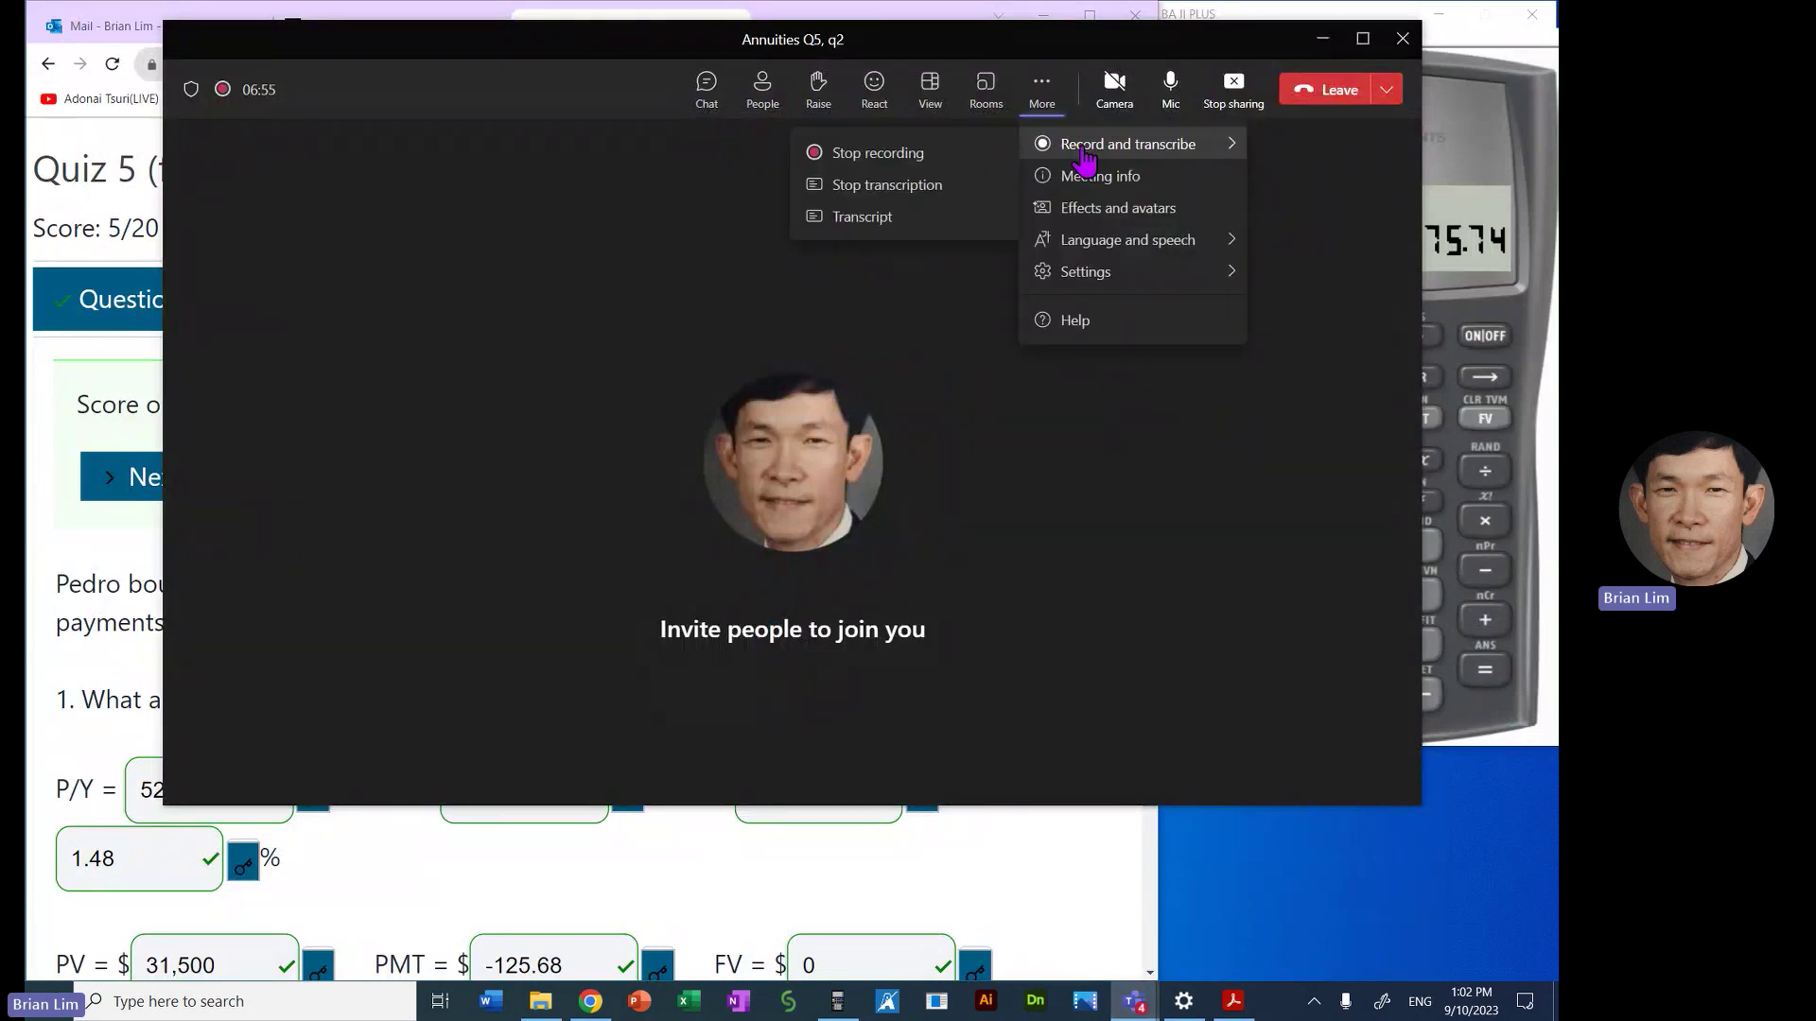
click(870, 154)
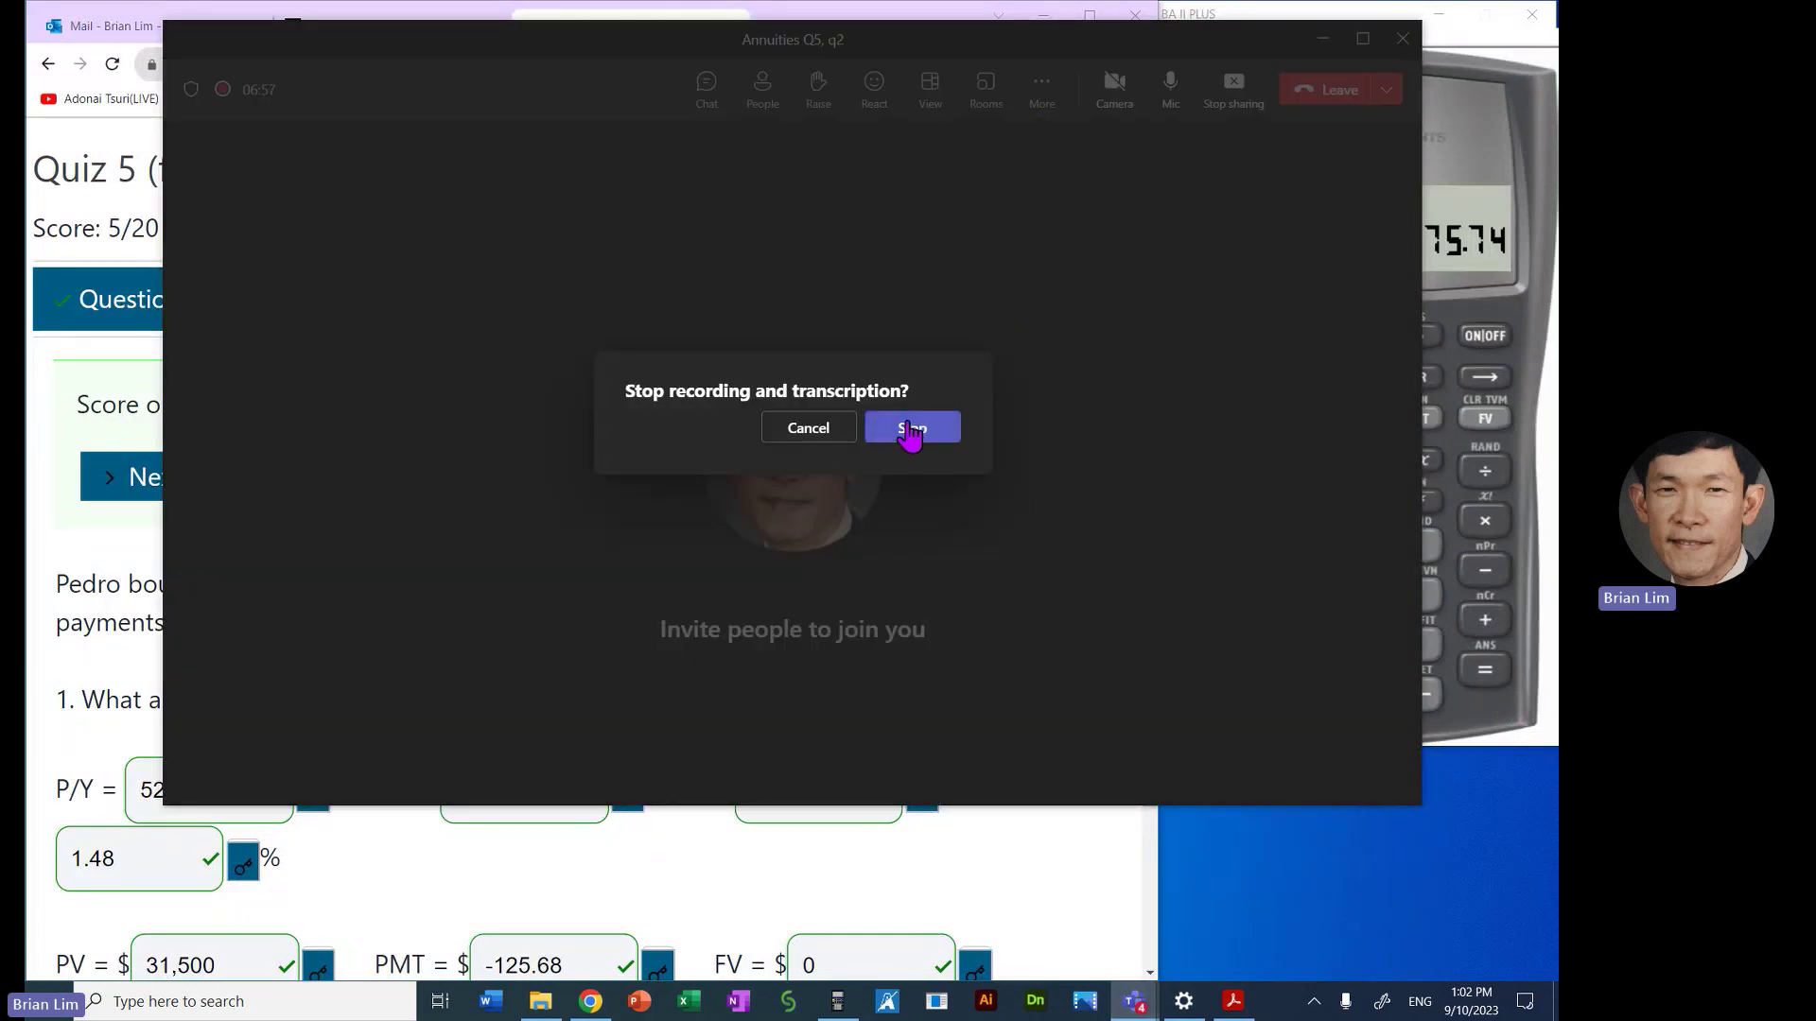